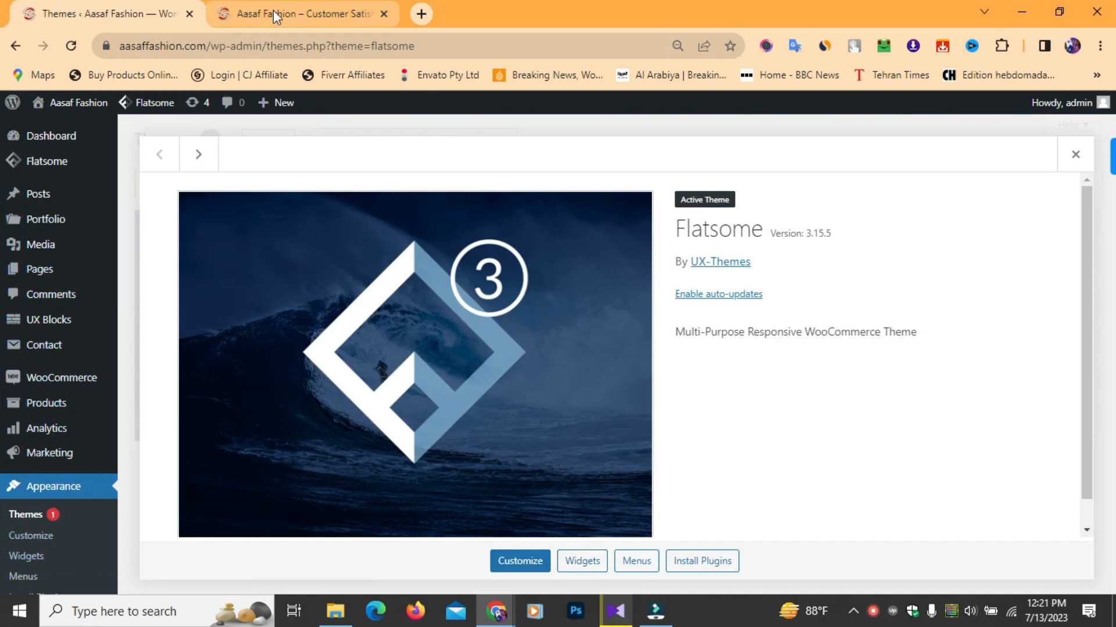
# - Open the Aasaf Fashion storefront in a new browser tab and switch to it
pyautogui.moveTo(70, 103)
pyautogui.rightClick(53, 127)
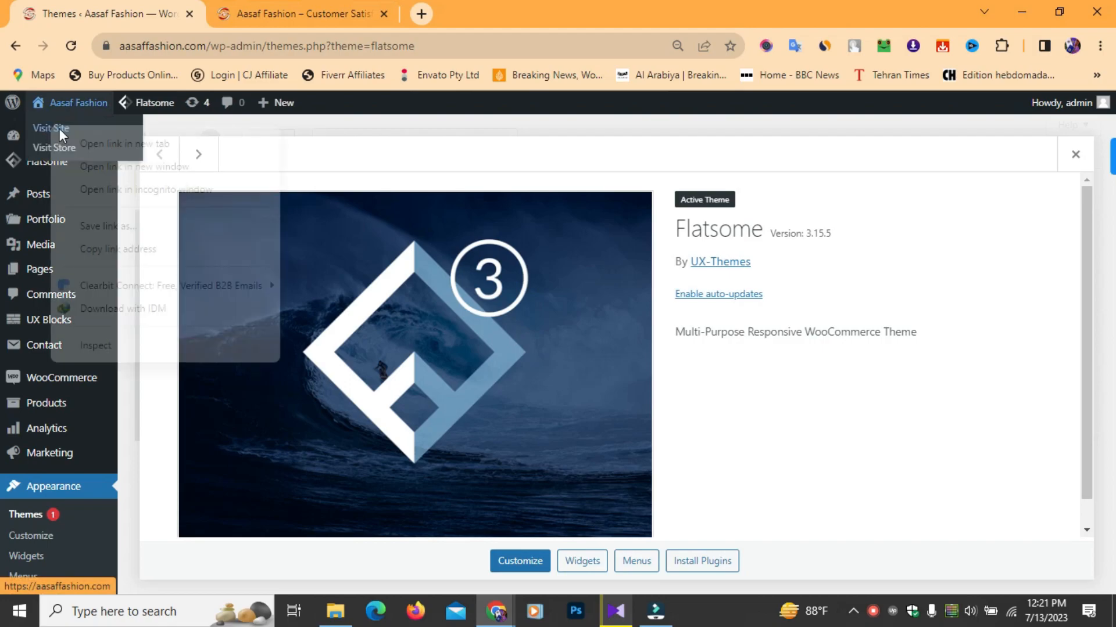
pyautogui.click(91, 145)
pyautogui.click(577, 14)
pyautogui.click(318, 13)
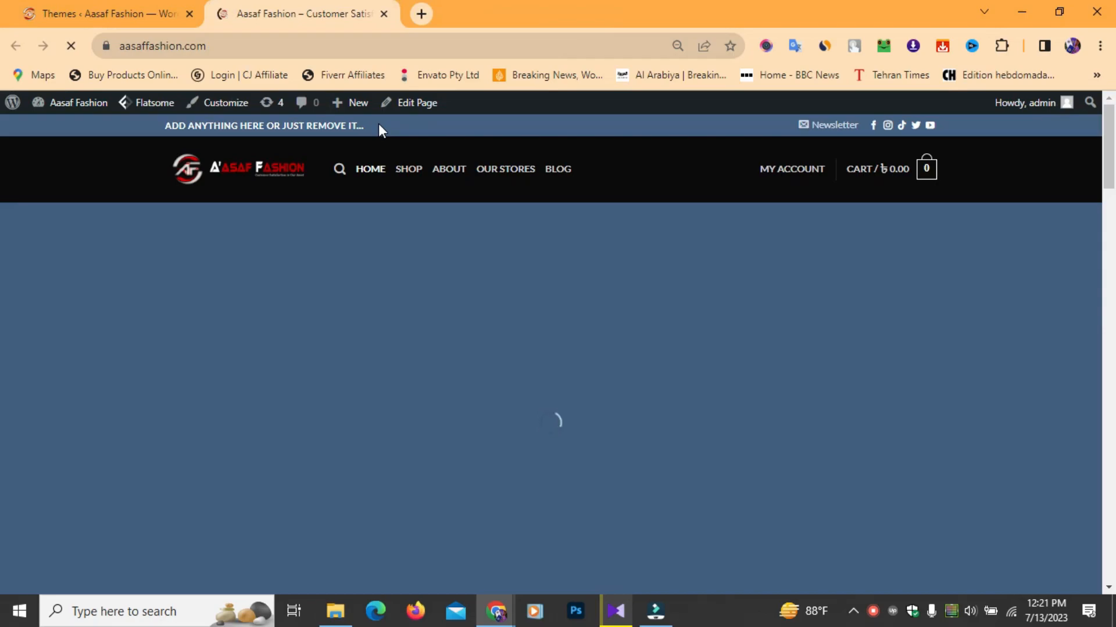
# - Examine the storefront home page's sections, from the slider through products, categories, testimonials and latest news to the footer
pyautogui.scroll(-10, 444, 298)
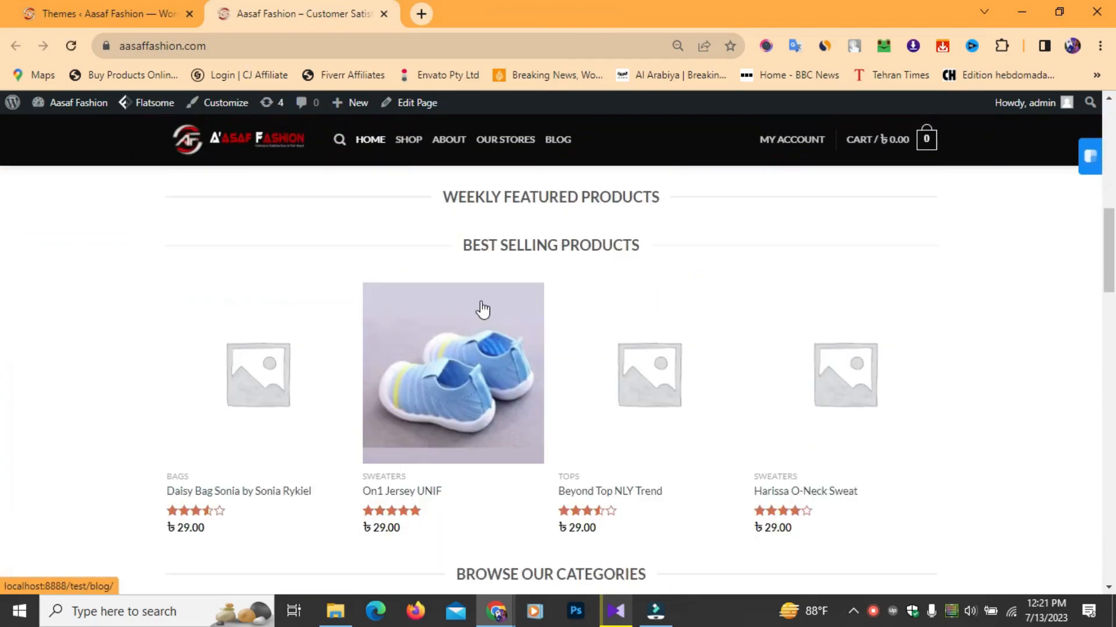
pyautogui.scroll(-10, 482, 308)
pyautogui.scroll(3, 438, 294)
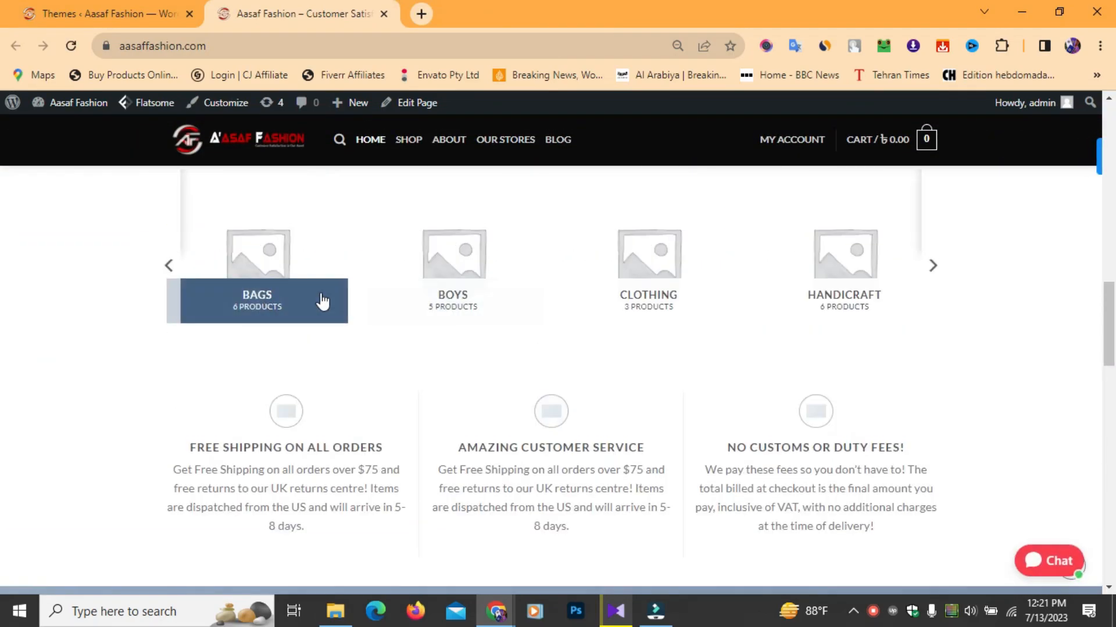
pyautogui.scroll(-6, 678, 319)
pyautogui.scroll(8, 413, 298)
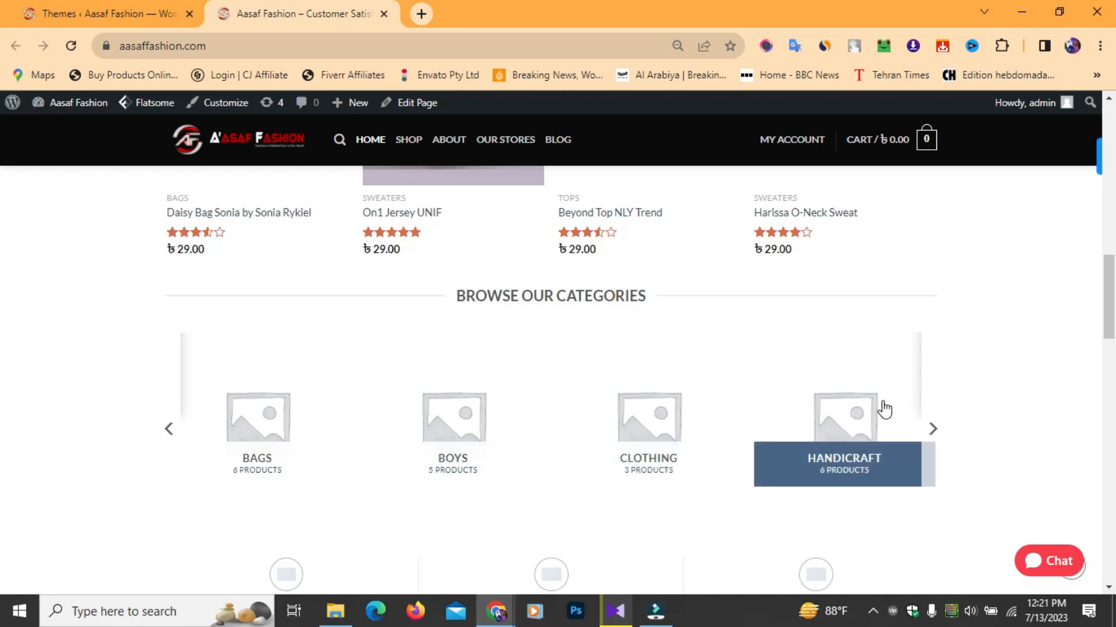
pyautogui.scroll(-8, 456, 410)
pyautogui.scroll(6, 441, 413)
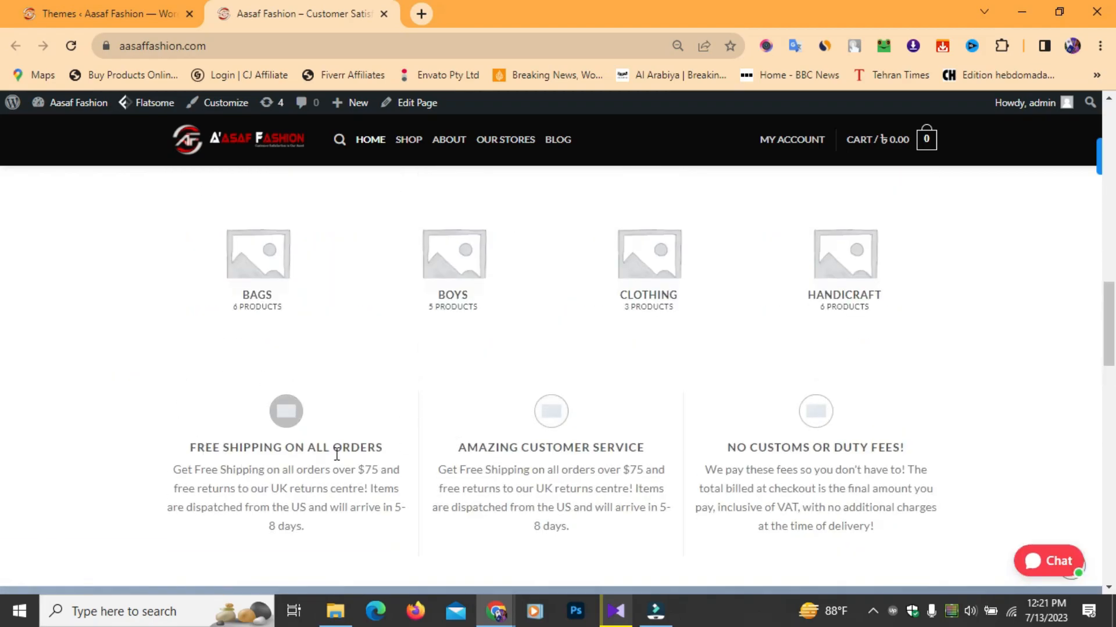
pyautogui.scroll(-4, 320, 467)
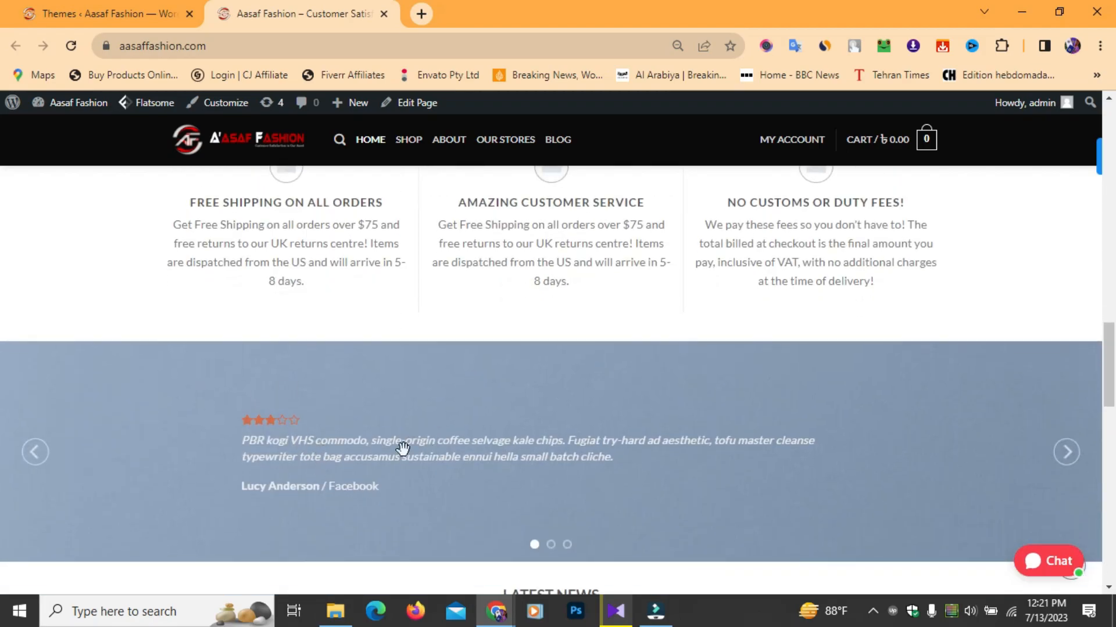
pyautogui.scroll(-5, 625, 460)
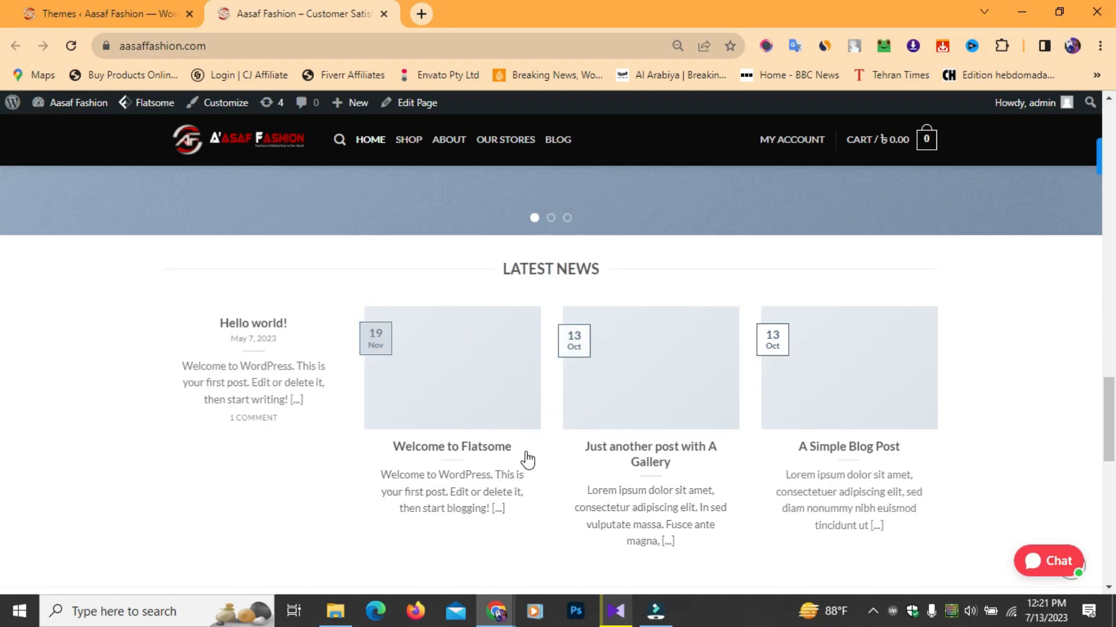
pyautogui.scroll(-5, 527, 459)
pyautogui.scroll(-5, 528, 359)
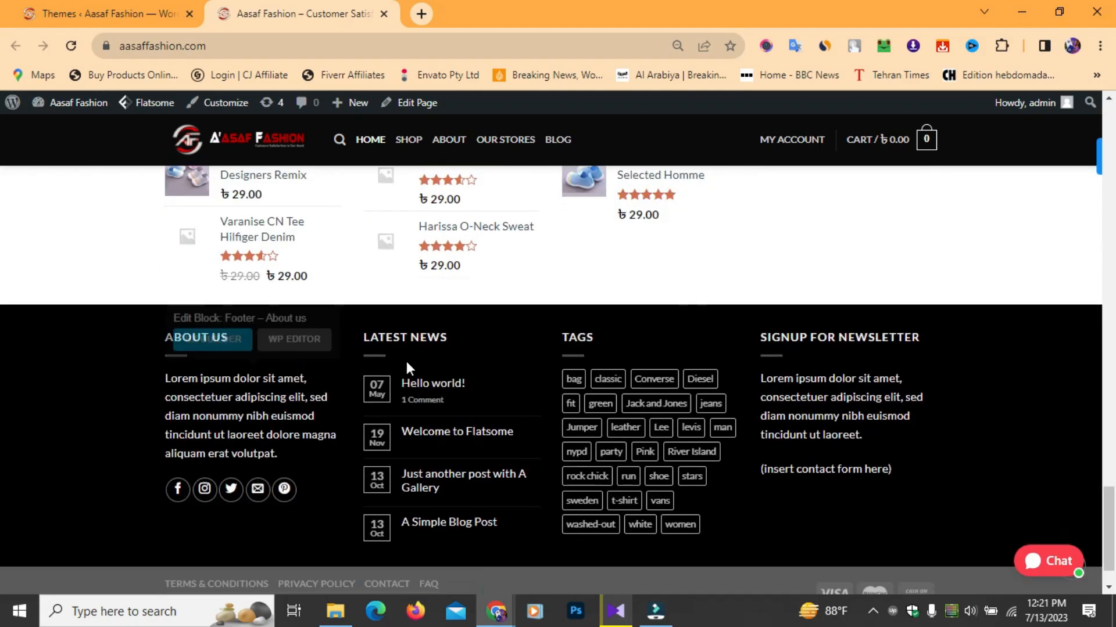
pyautogui.scroll(20, 535, 408)
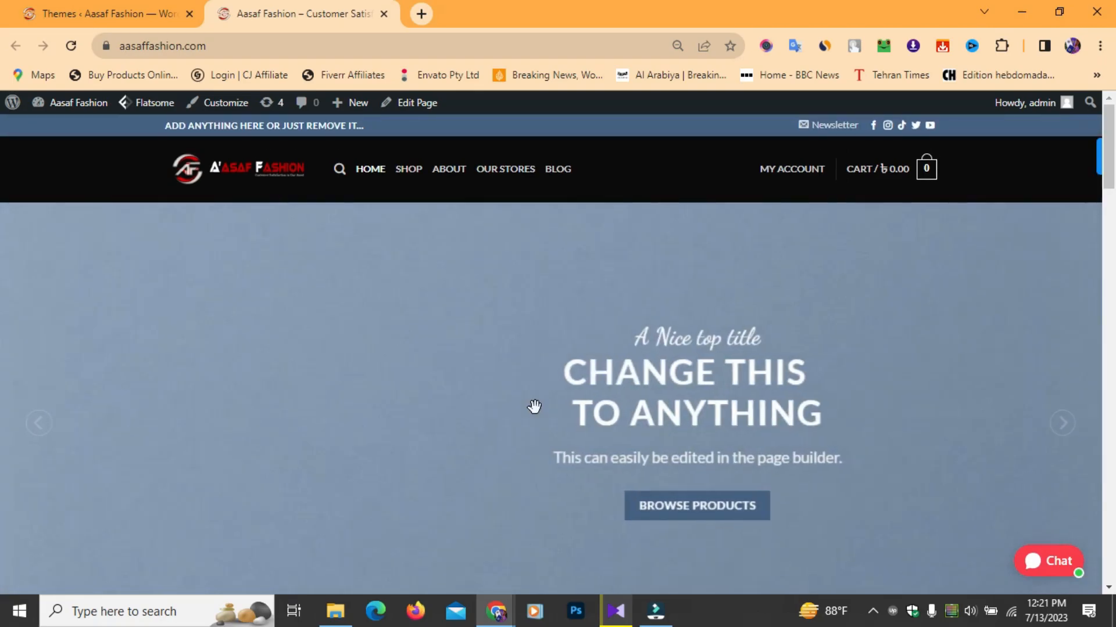
# - Open the home page for editing with UX Builder
pyautogui.moveTo(414, 104)
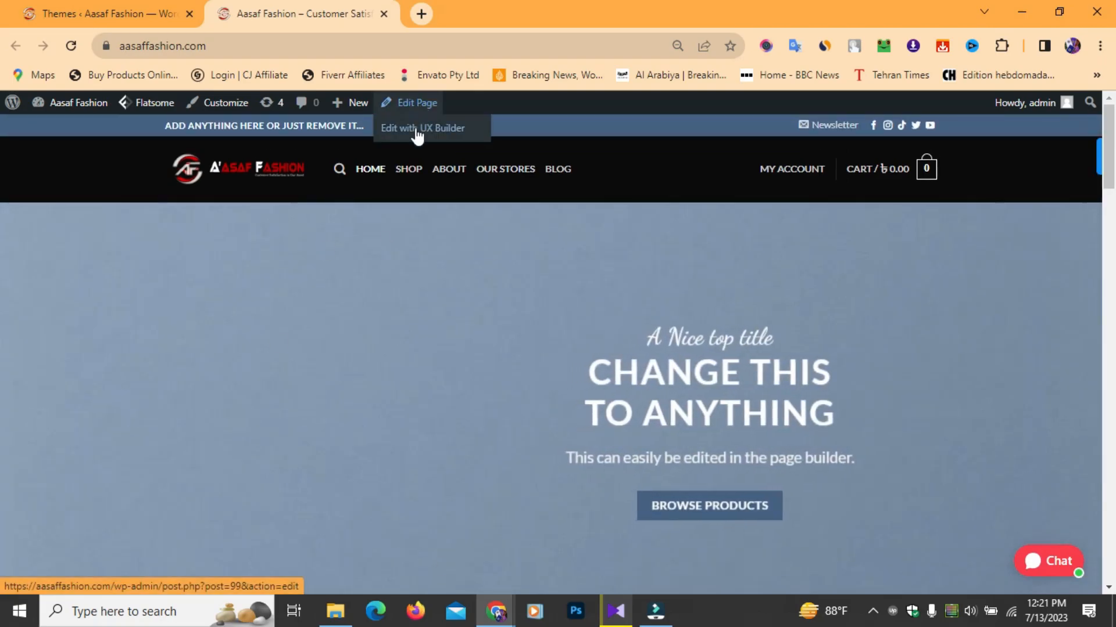
pyautogui.click(424, 135)
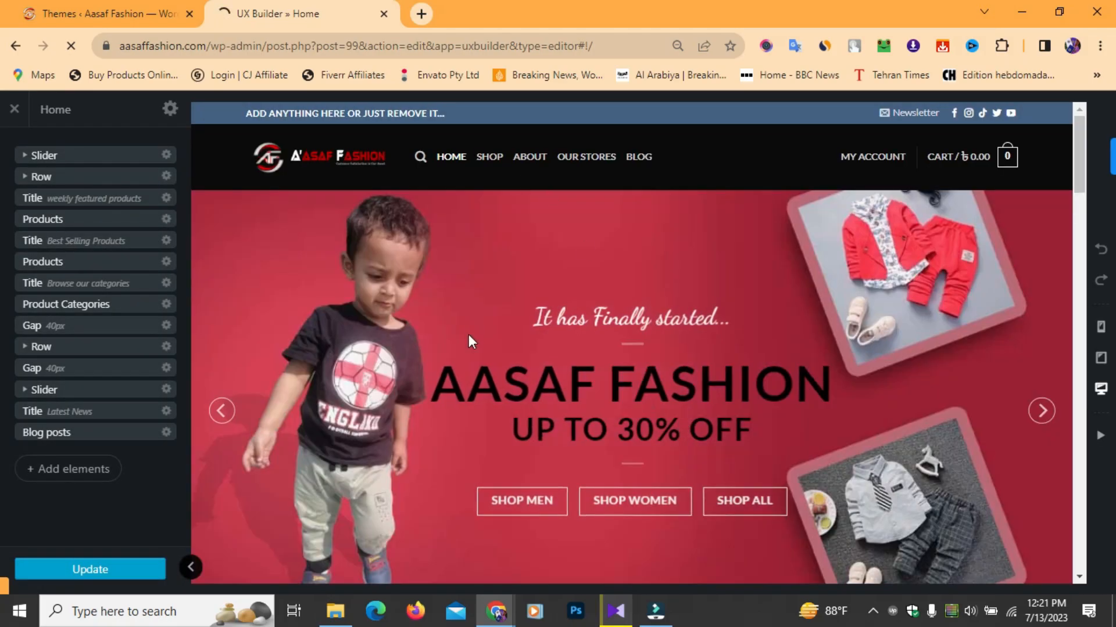
pyautogui.click(563, 388)
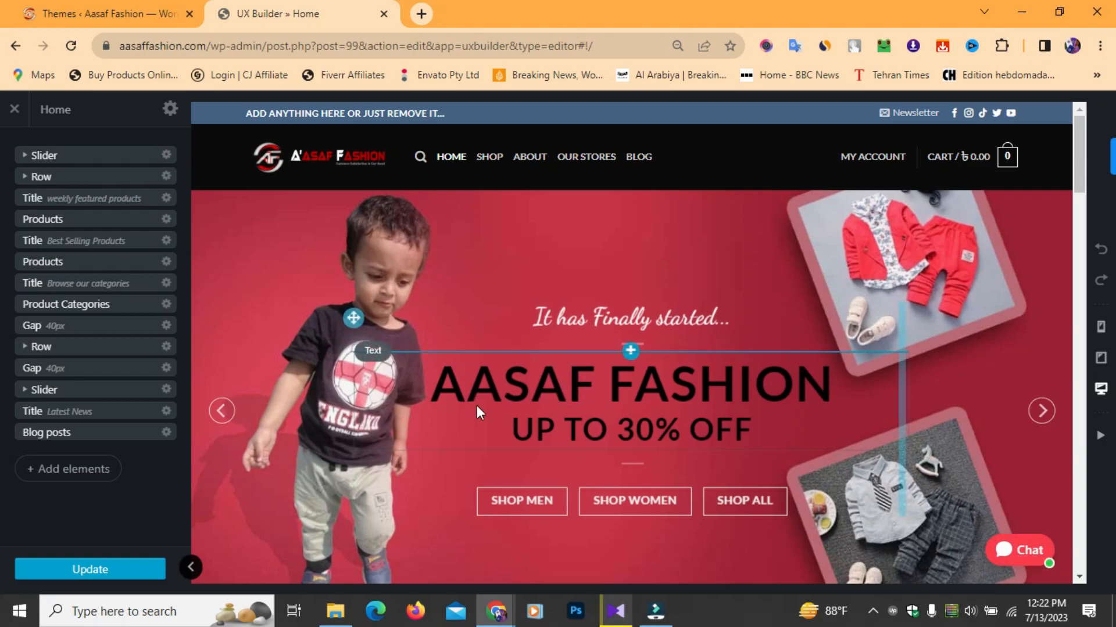
# - Expand the top Slider element and open its first banner's settings to review the background options
pyautogui.click(23, 156)
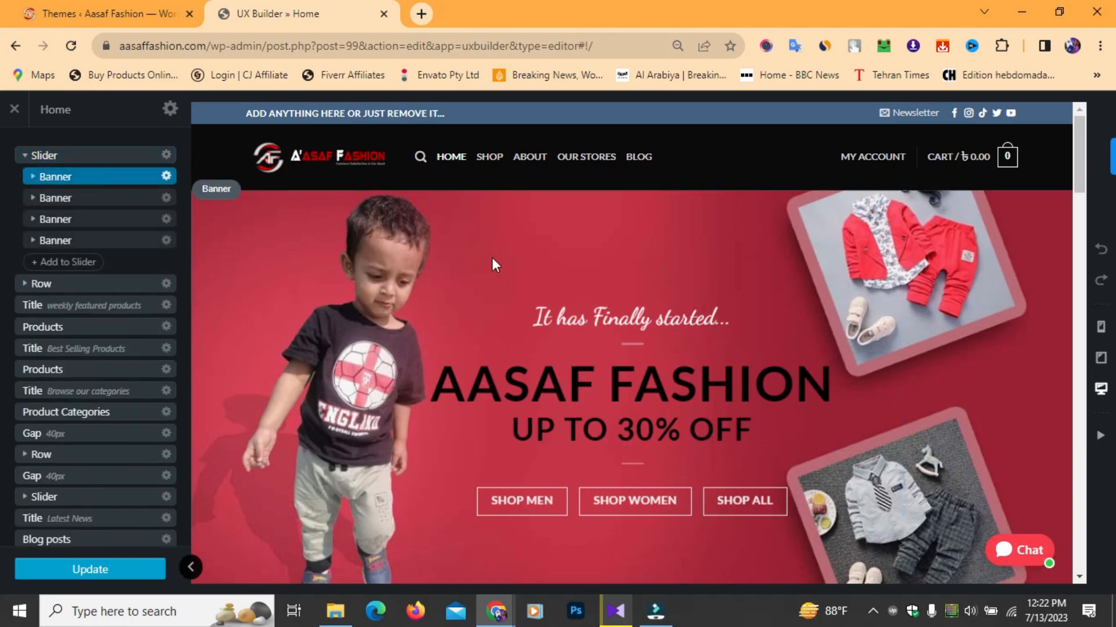
pyautogui.click(524, 216)
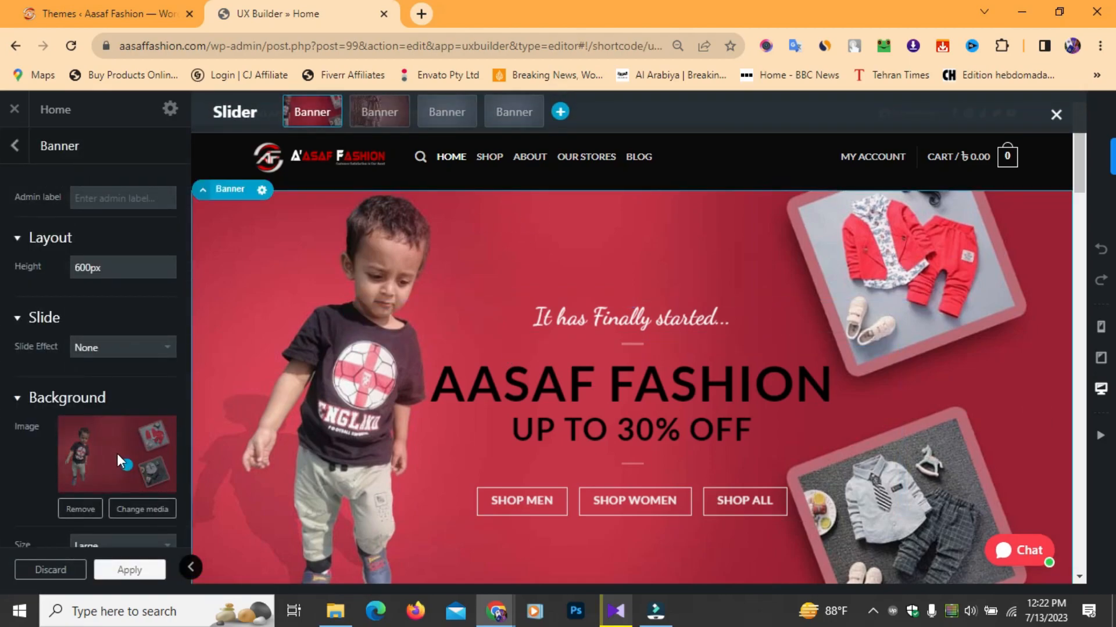
pyautogui.scroll(-4, 117, 454)
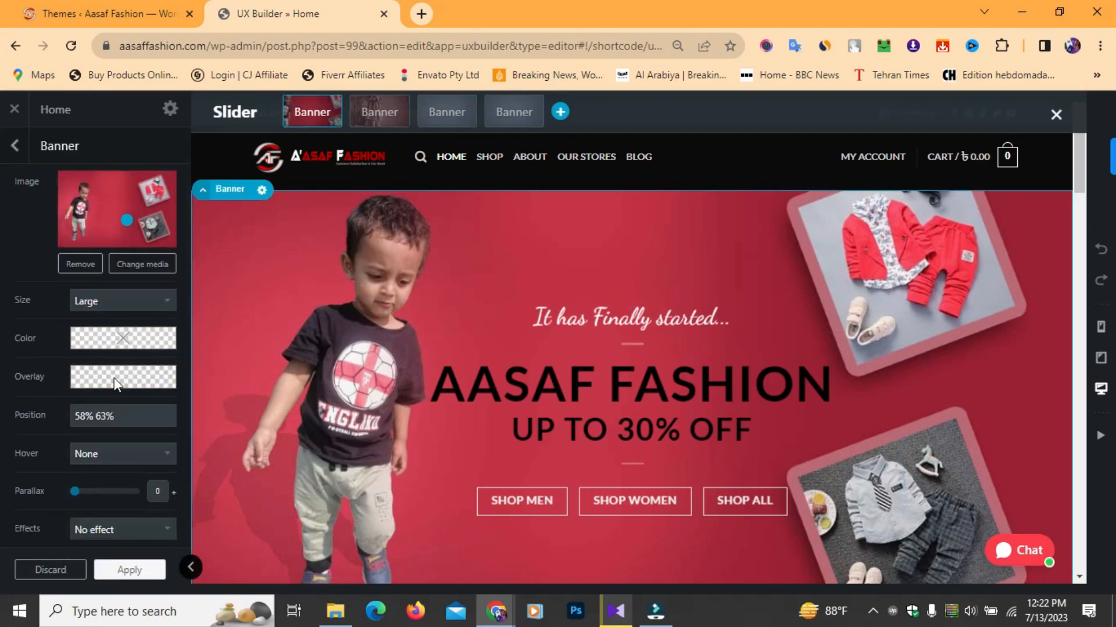
# - Try retyping the end of the first banner's "AASAF FASHION" heading in the text editor, and cancel the edit
pyautogui.click(549, 387)
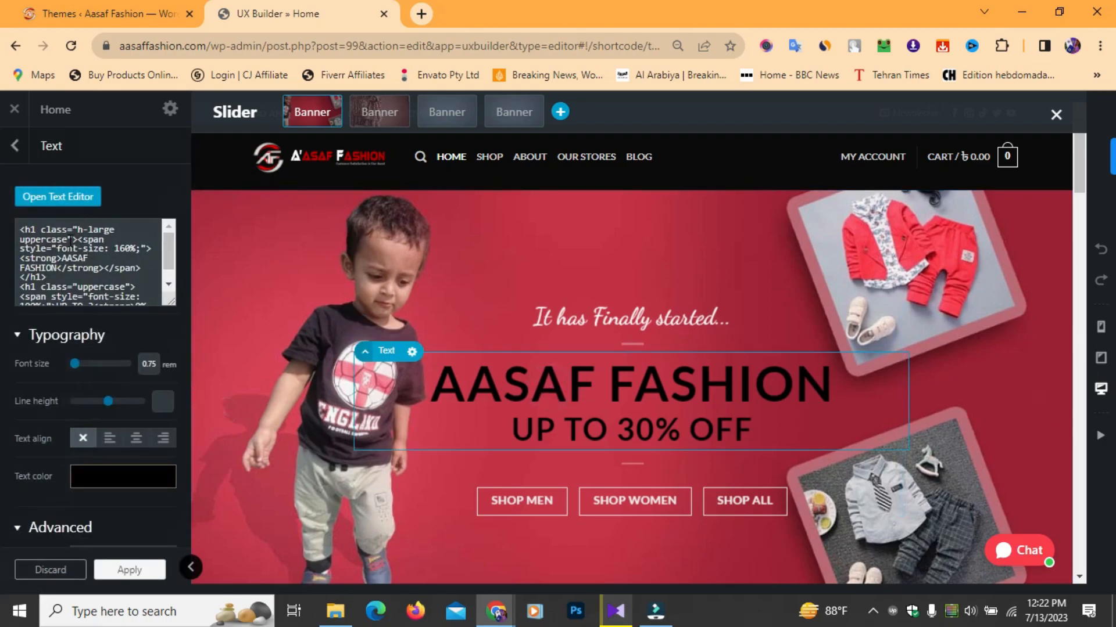
pyautogui.click(58, 197)
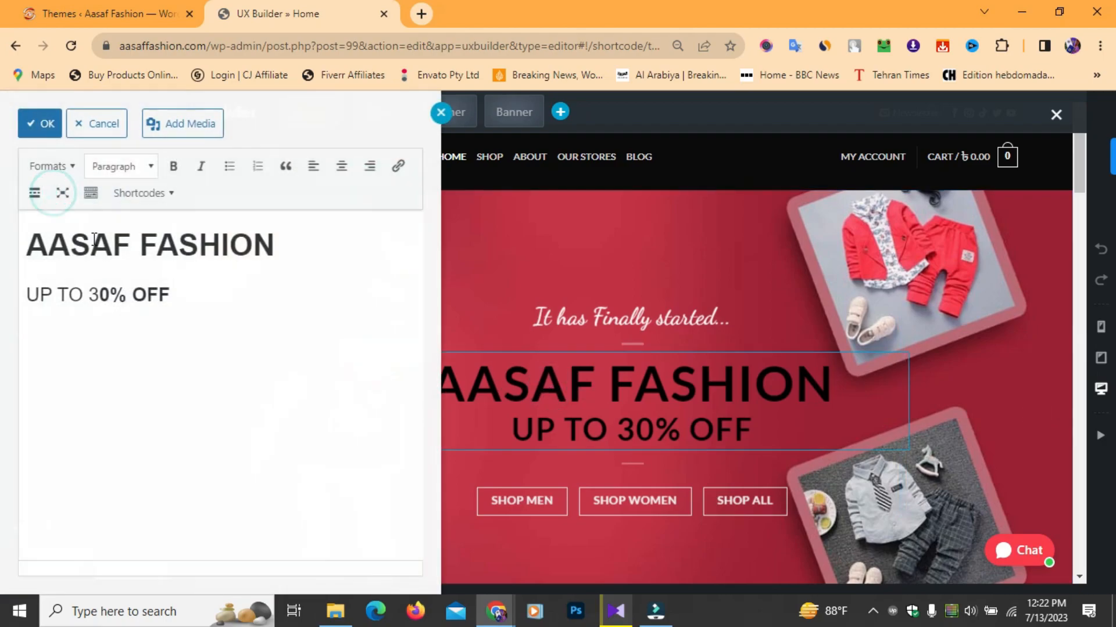
pyautogui.click(285, 245)
pyautogui.press('BackSpace')
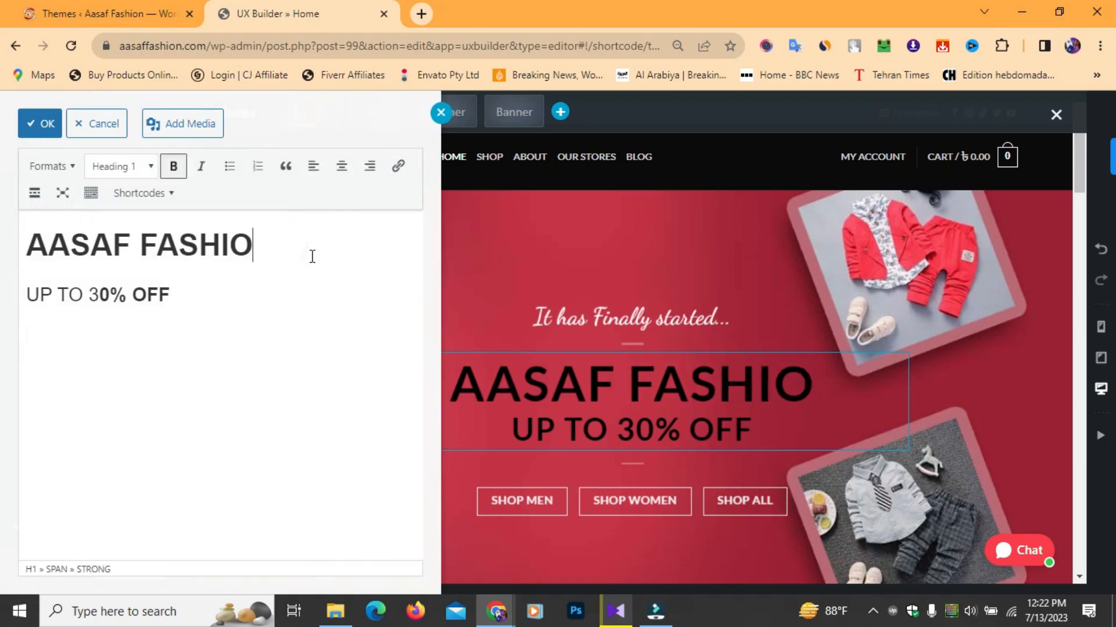
pyautogui.press('BackSpace')
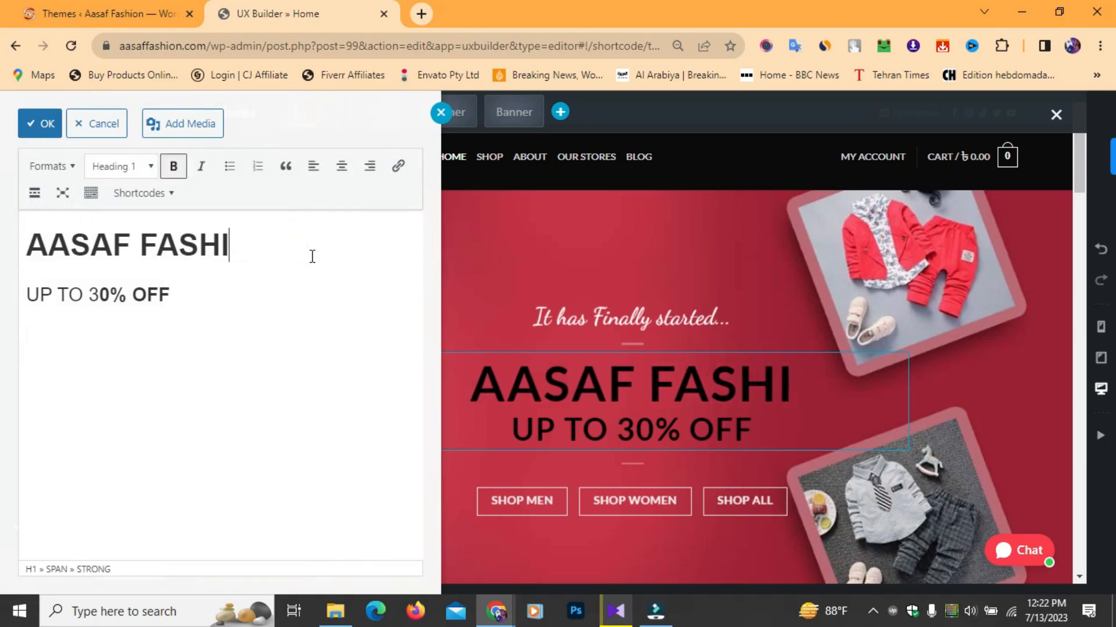
pyautogui.write('O')
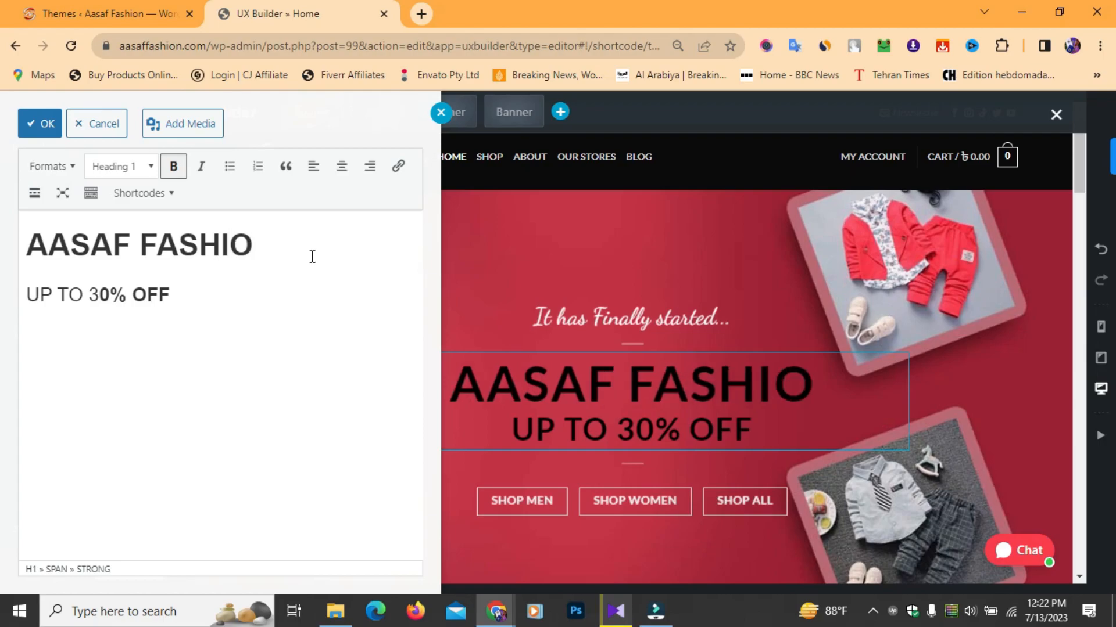
pyautogui.write('N')
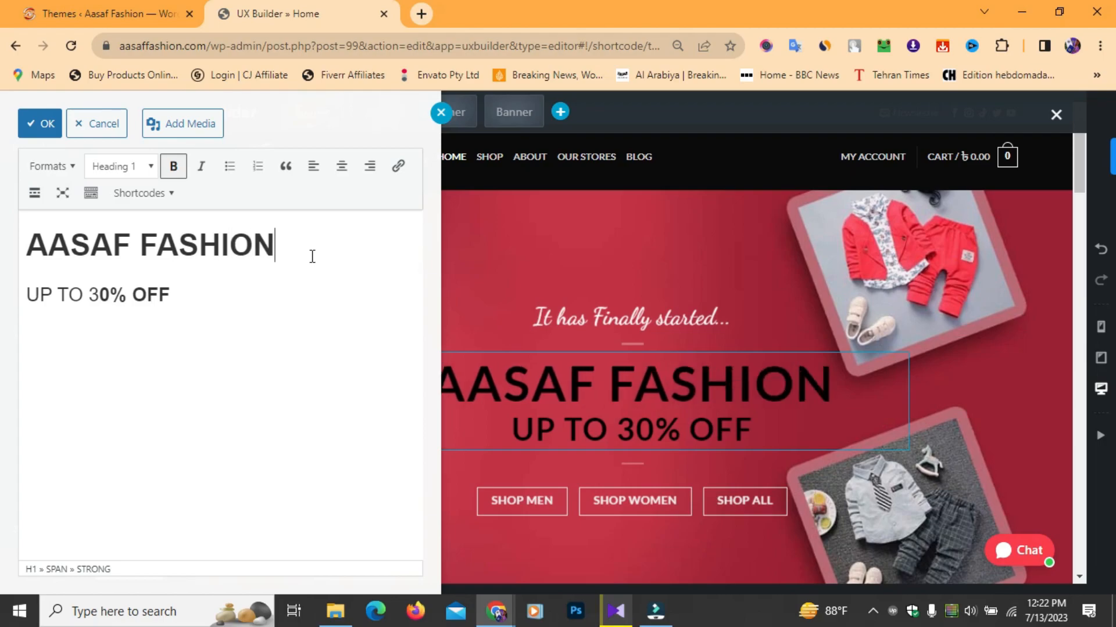
pyautogui.click(87, 124)
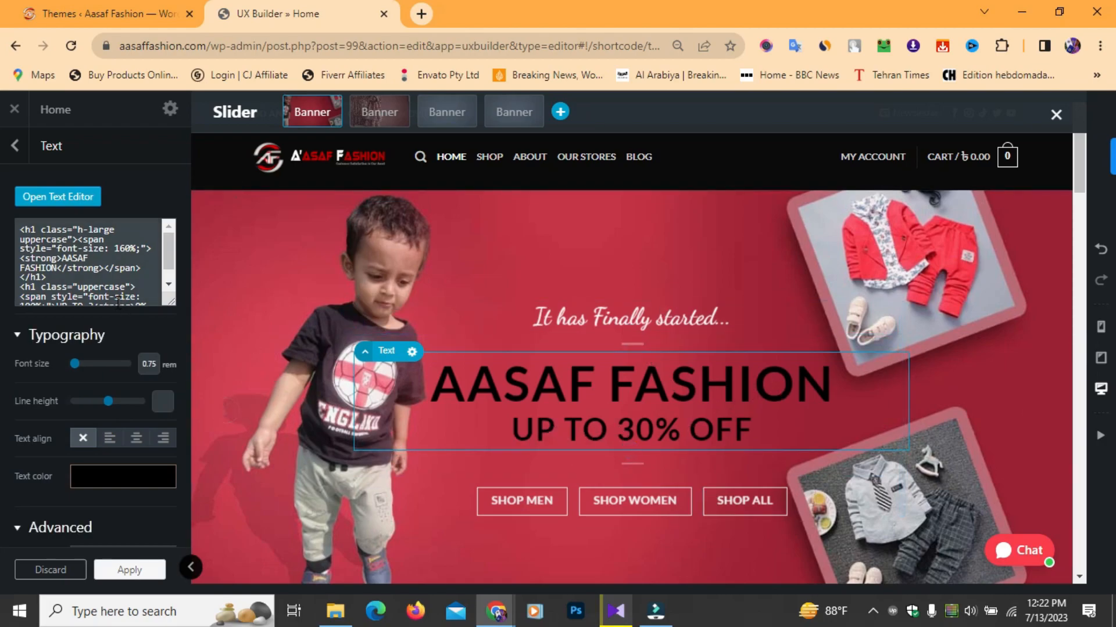
# - Reopen the first banner's text editor, select the "UP TO 30% OFF" line, and close the editor
pyautogui.click(82, 201)
pyautogui.moveTo(181, 295); pyautogui.dragTo(21, 295)
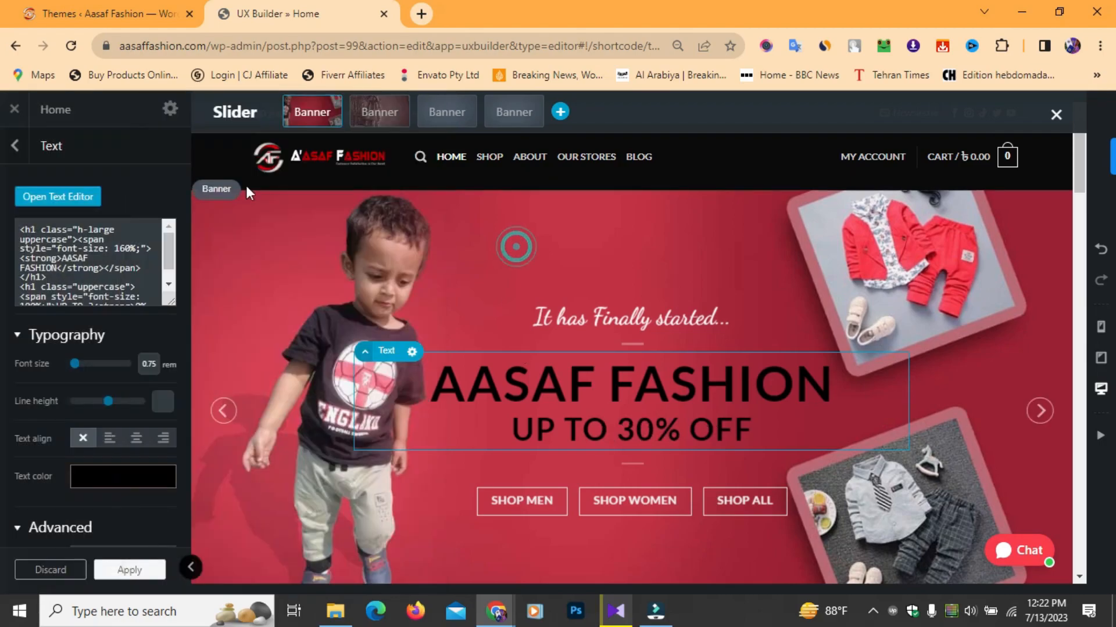
pyautogui.click(517, 246)
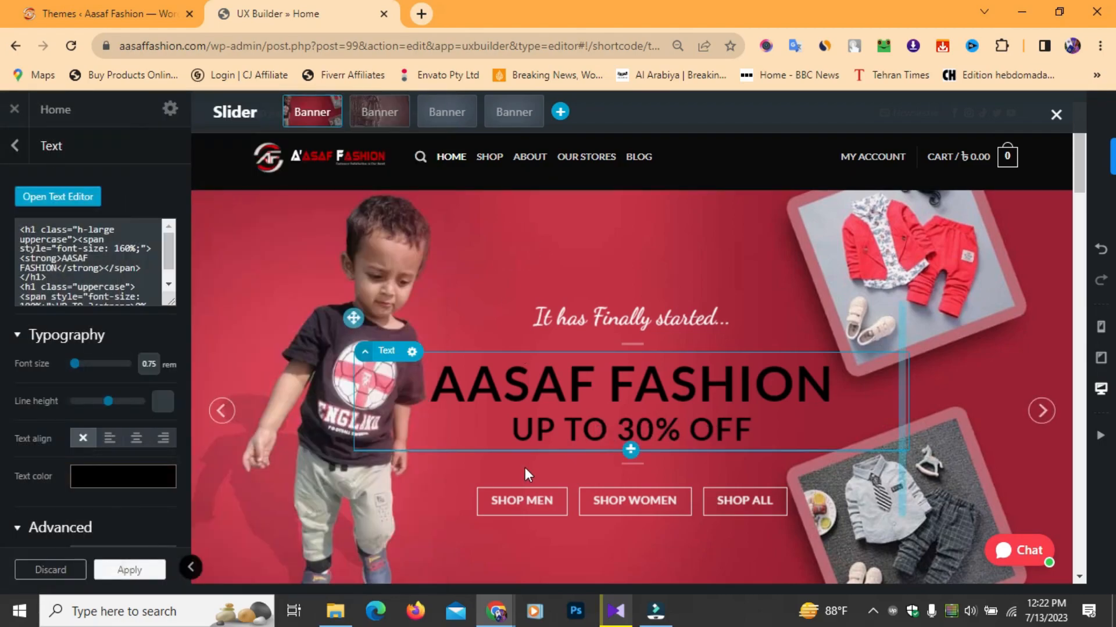
# - Review the settings of the first banner's "Shop men" button and return to the element list
pyautogui.click(519, 499)
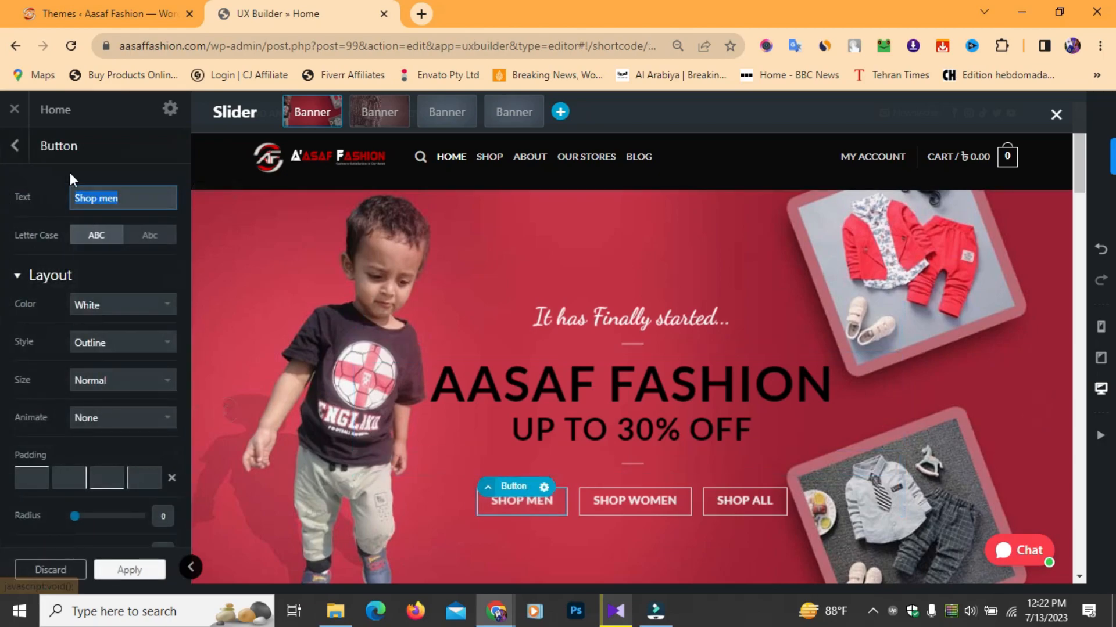
pyautogui.scroll(-2, 113, 517)
pyautogui.scroll(-3, 113, 517)
pyautogui.scroll(5, 97, 446)
pyautogui.click(15, 147)
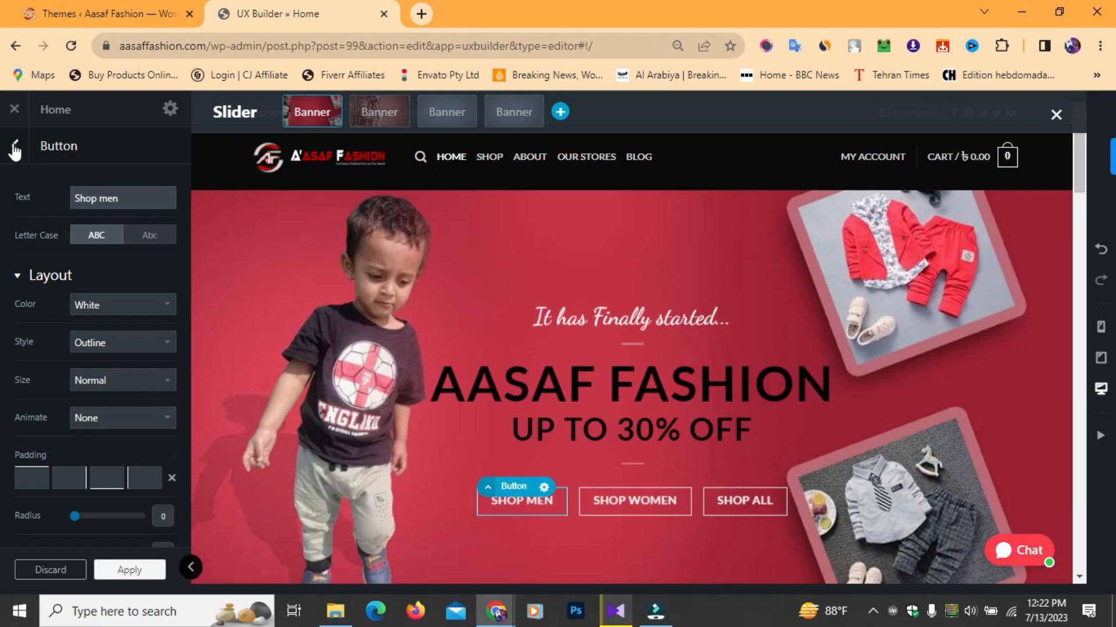
# - Open the second banner's text in the text editor, select the "Women's Clothing" line, and cancel
pyautogui.click(379, 112)
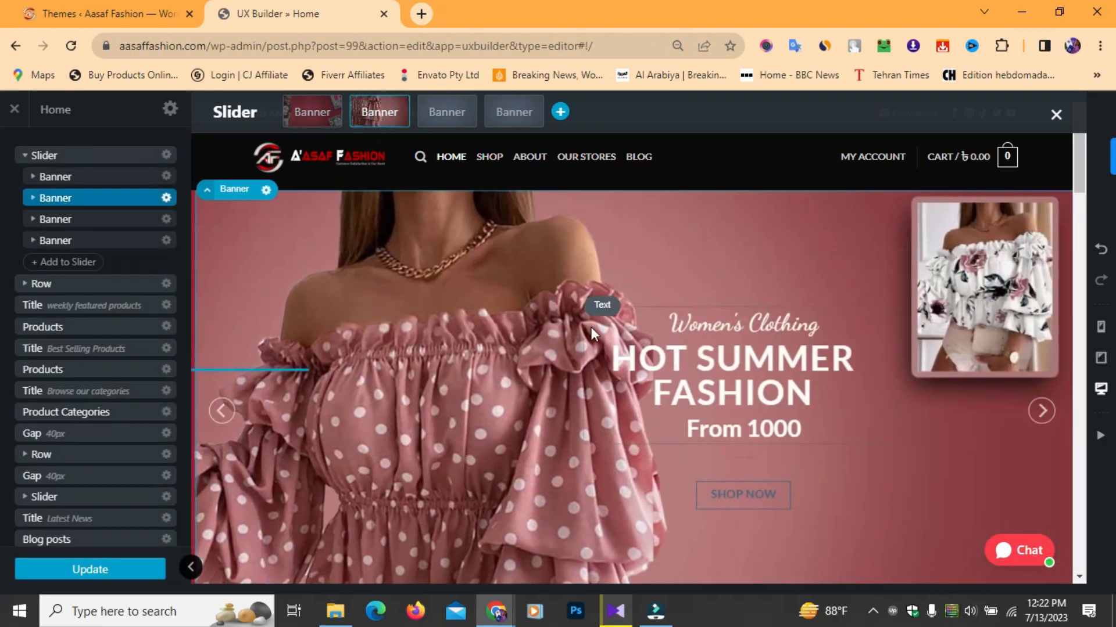
pyautogui.click(708, 360)
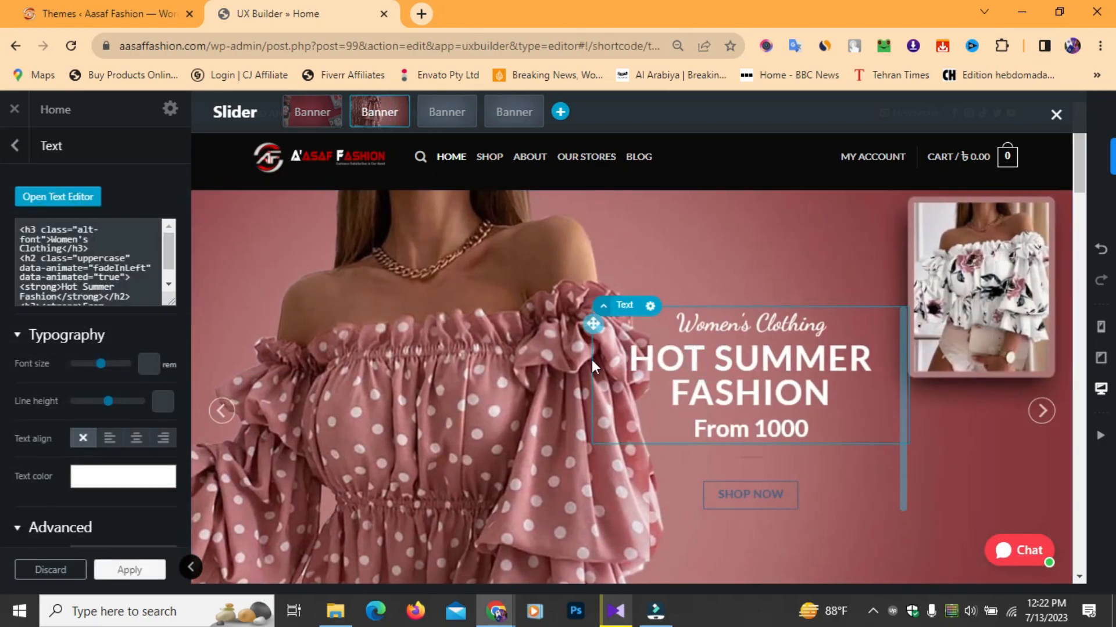
pyautogui.click(58, 196)
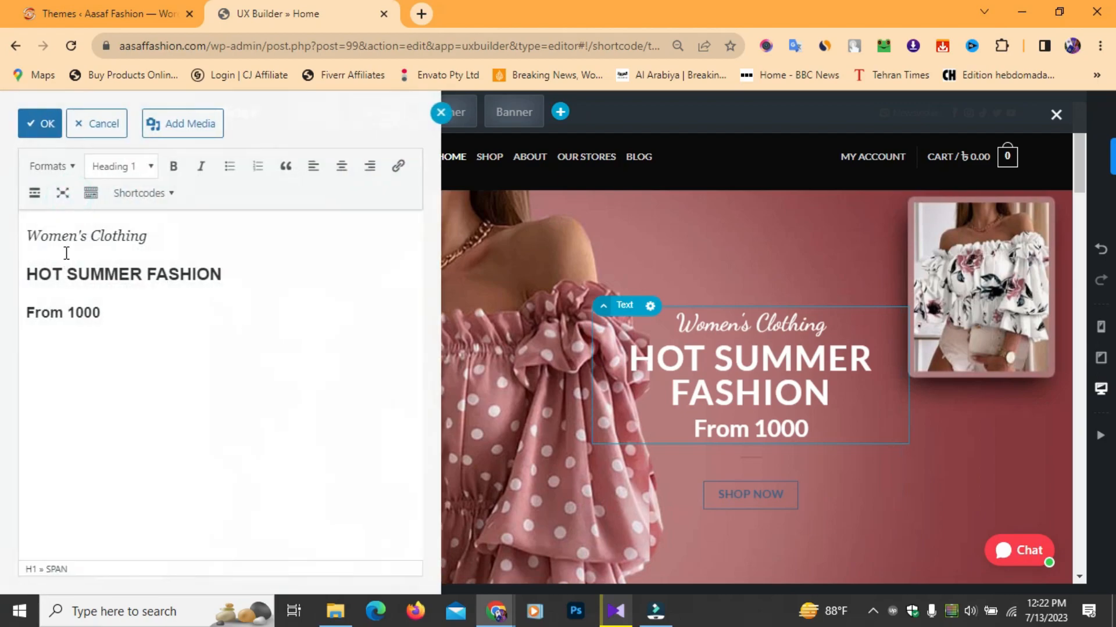
pyautogui.moveTo(159, 239); pyautogui.dragTo(26, 236)
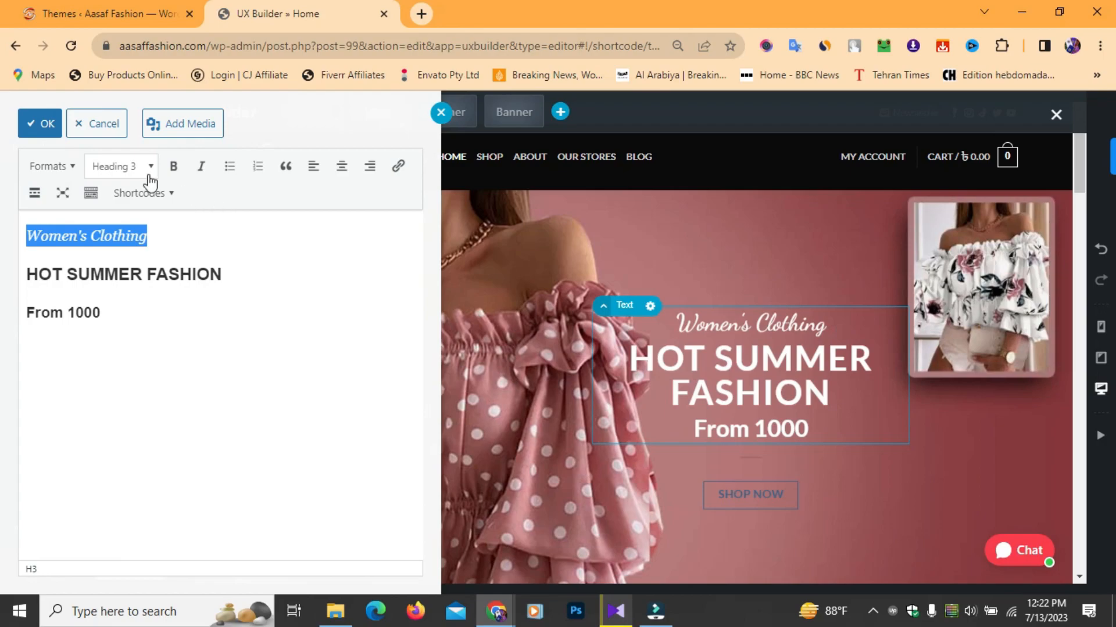
pyautogui.click(117, 123)
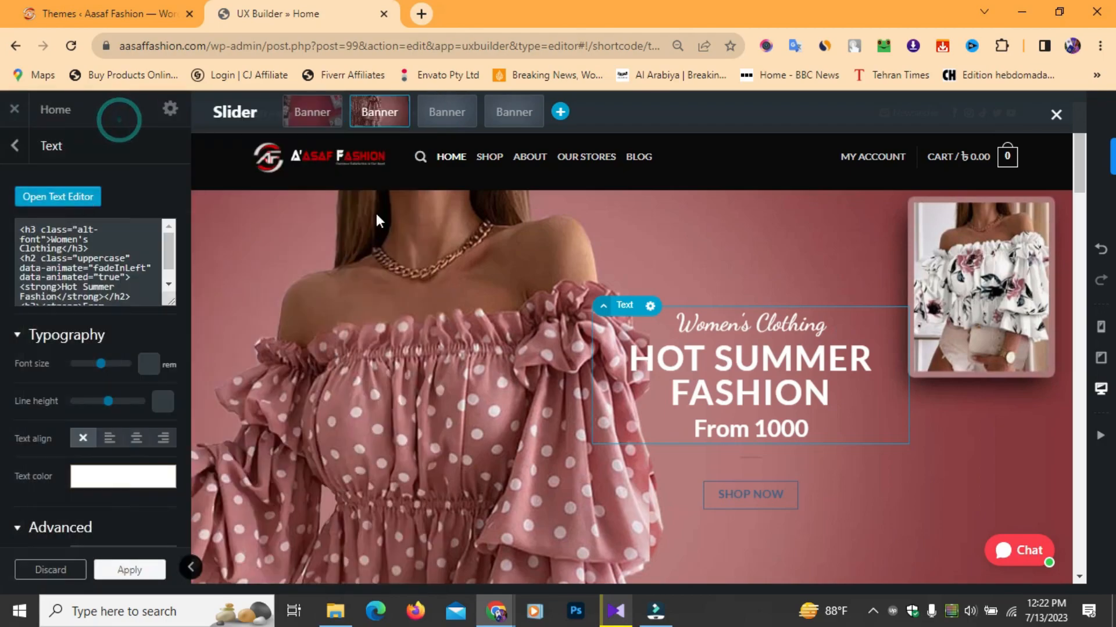
# - Show the slider's third banner and expand its Text Box in the element list, collapsing the second banner's entries
pyautogui.click(448, 111)
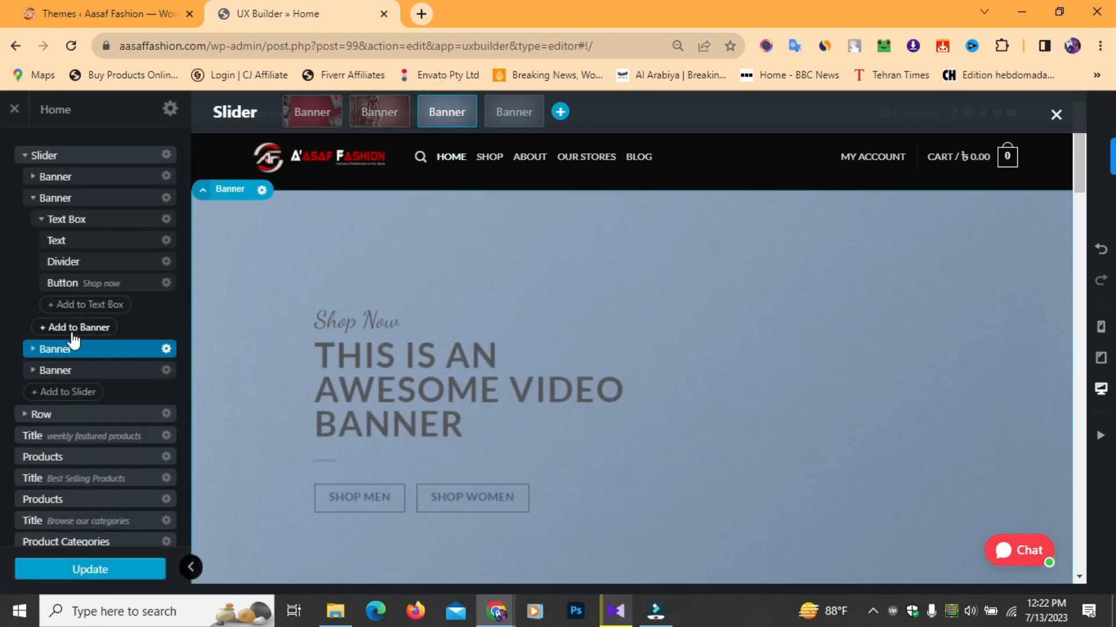
pyautogui.click(32, 348)
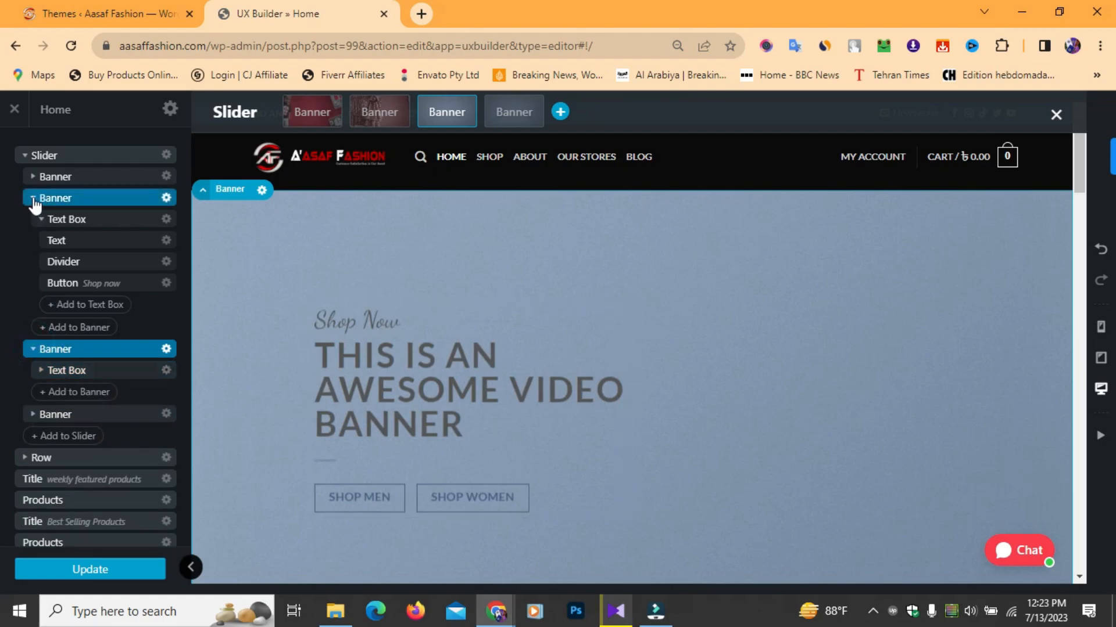
pyautogui.click(33, 199)
pyautogui.click(63, 244)
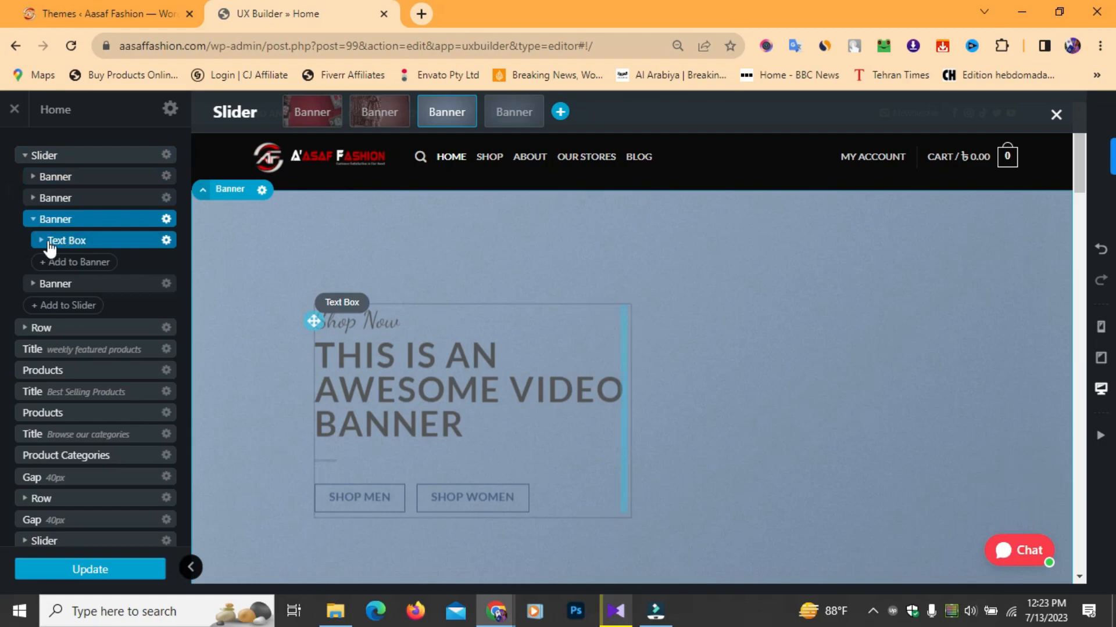
pyautogui.click(41, 241)
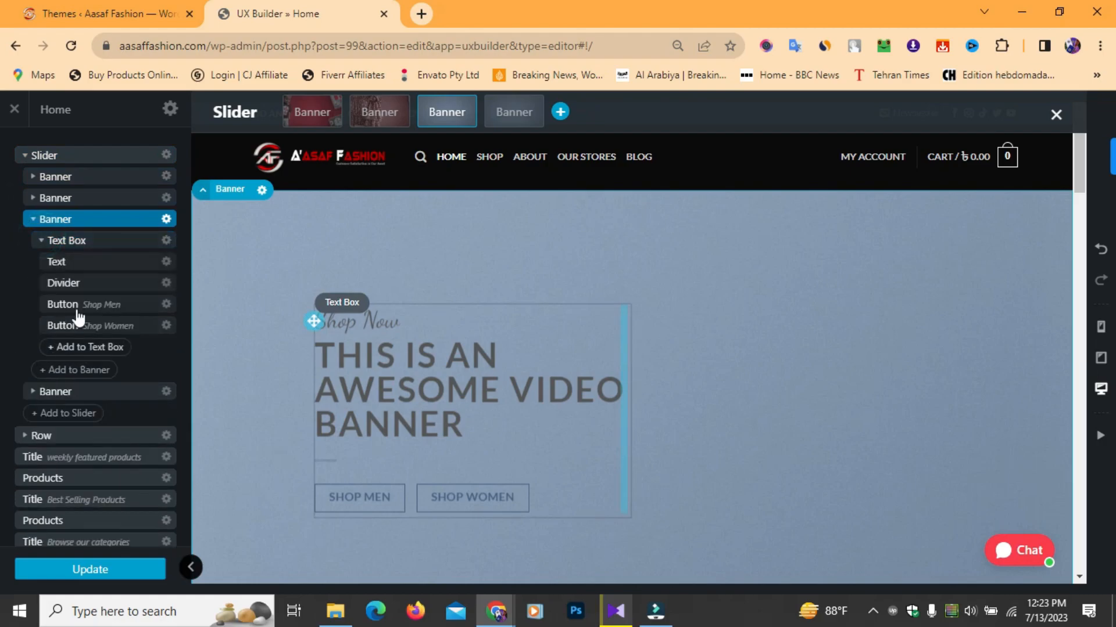
pyautogui.click(86, 266)
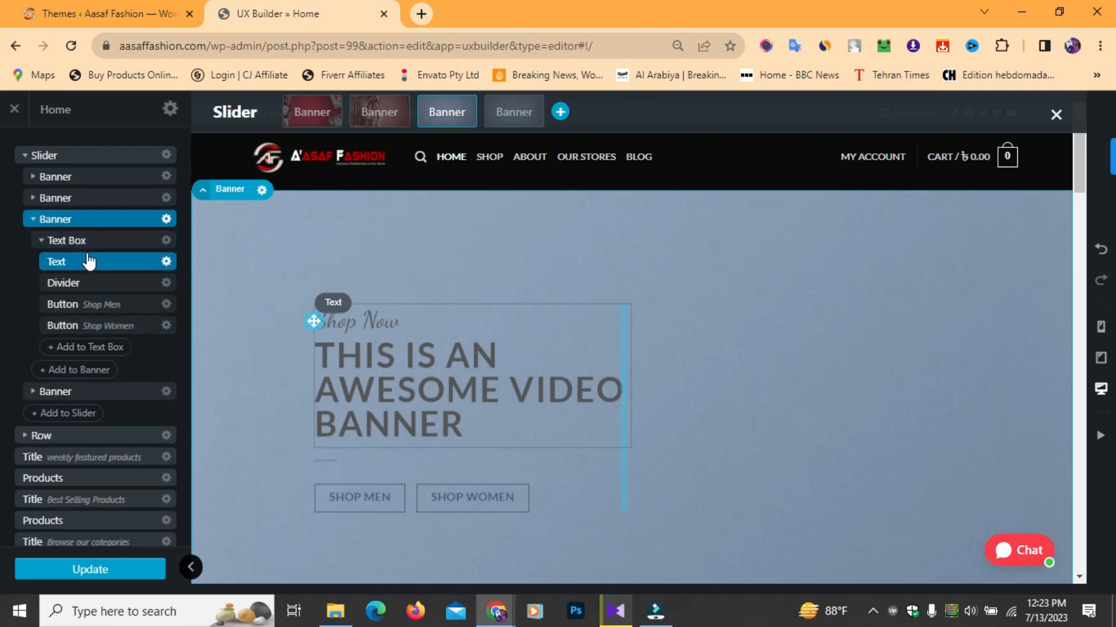
pyautogui.click(58, 242)
# - Open the third banner's settings and bring up the media picker for changing its background image
pyautogui.click(91, 221)
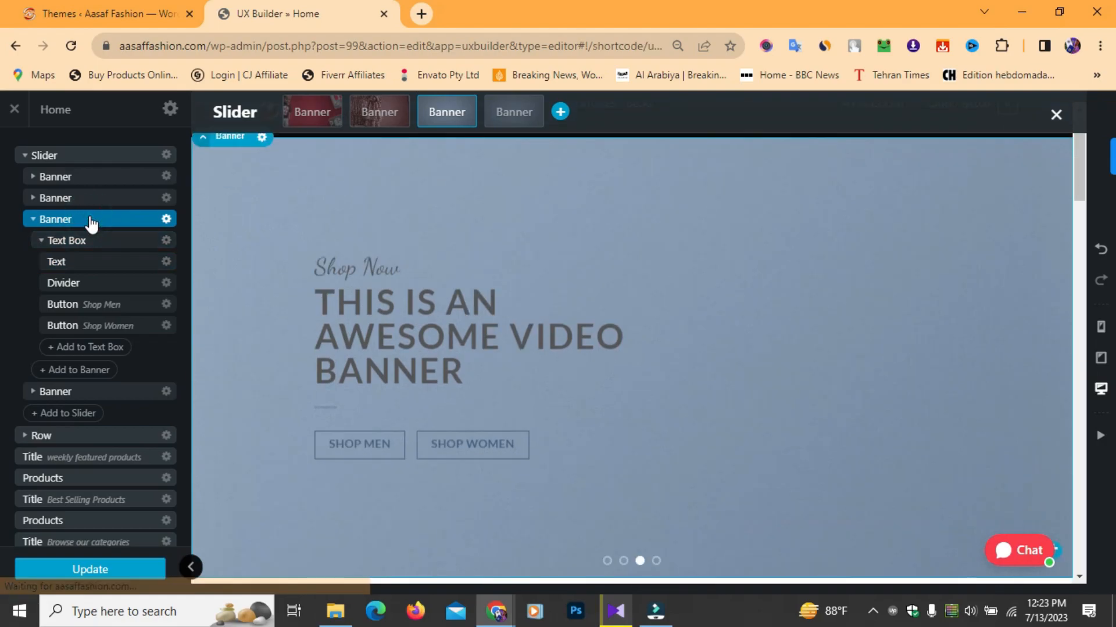
pyautogui.click(91, 221)
pyautogui.scroll(-2, 112, 473)
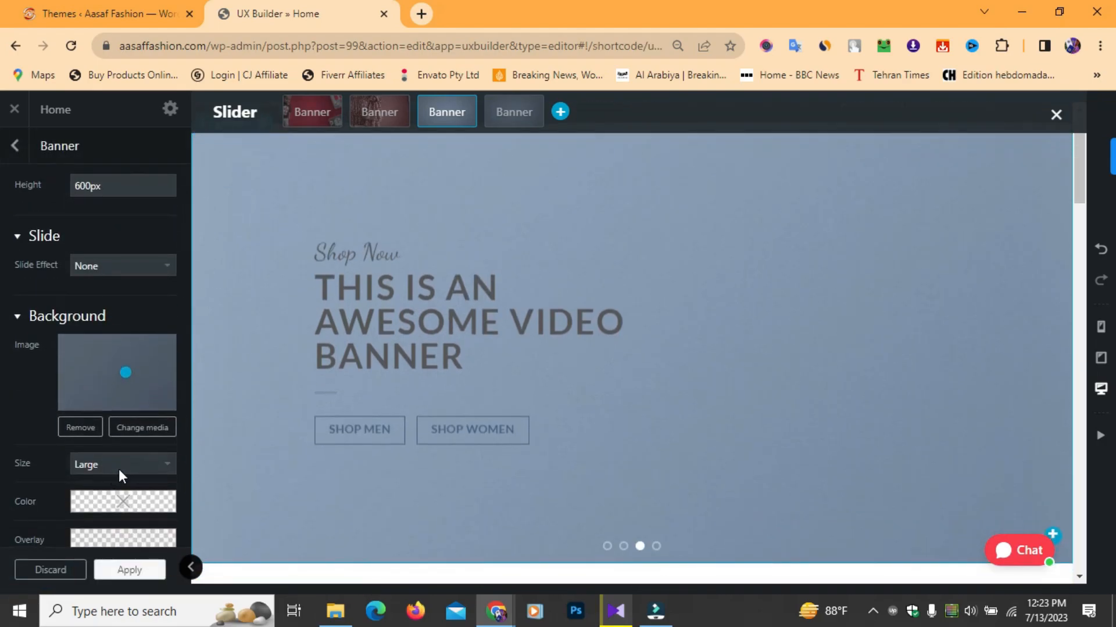
pyautogui.click(130, 430)
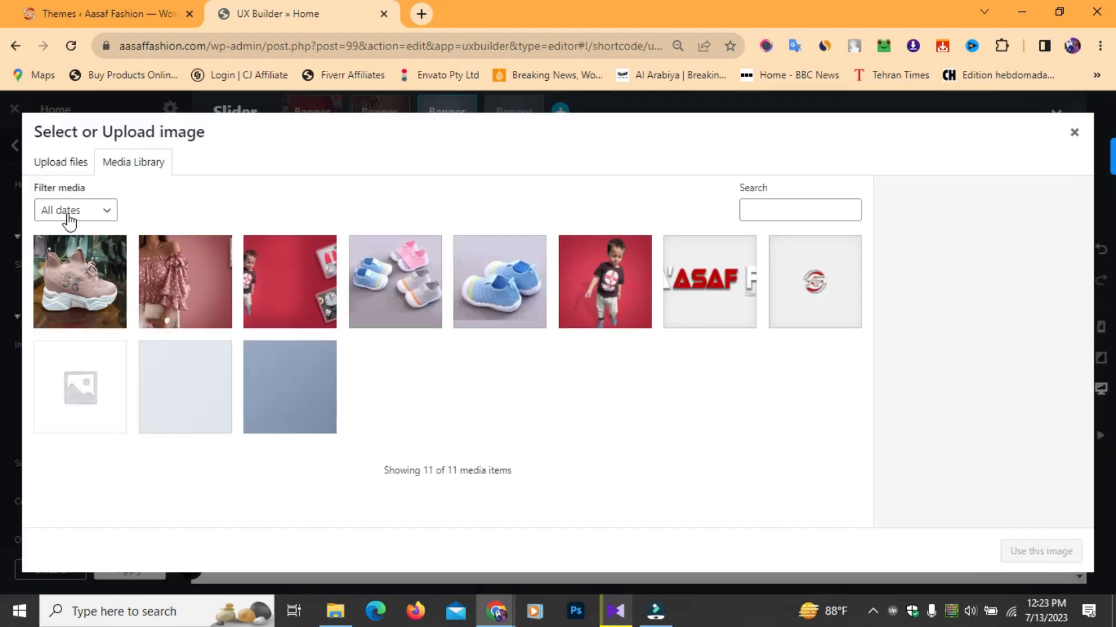
# - Upload bed-sheet-slider.jpg to the media library from the Slider folder inside AASAFFASHIN on drive E
pyautogui.click(60, 164)
pyautogui.click(567, 360)
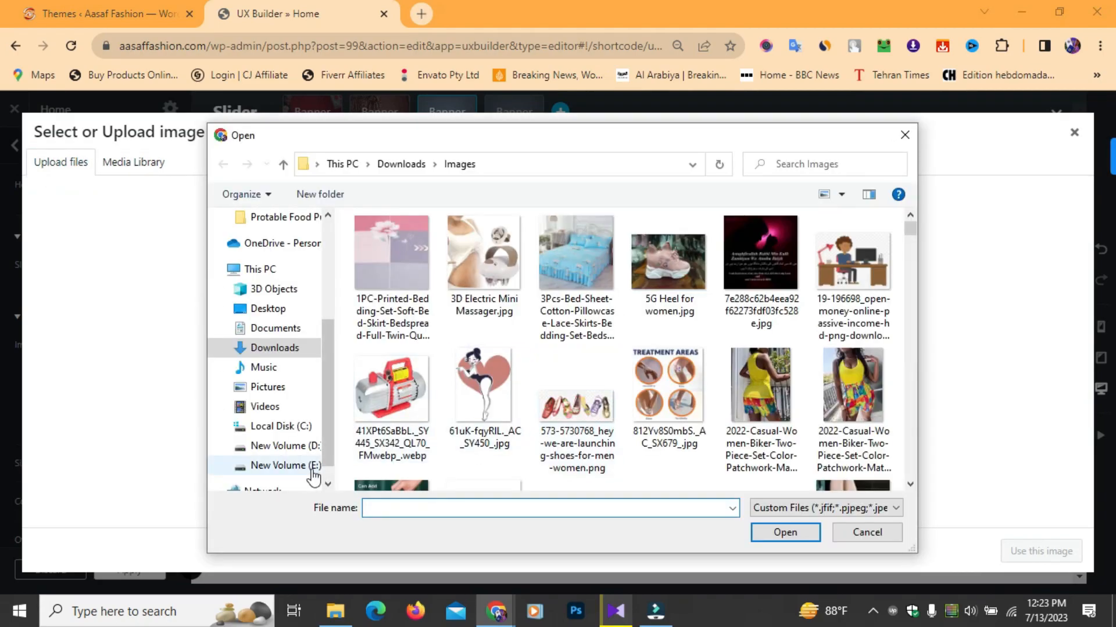
pyautogui.click(296, 448)
pyautogui.click(278, 465)
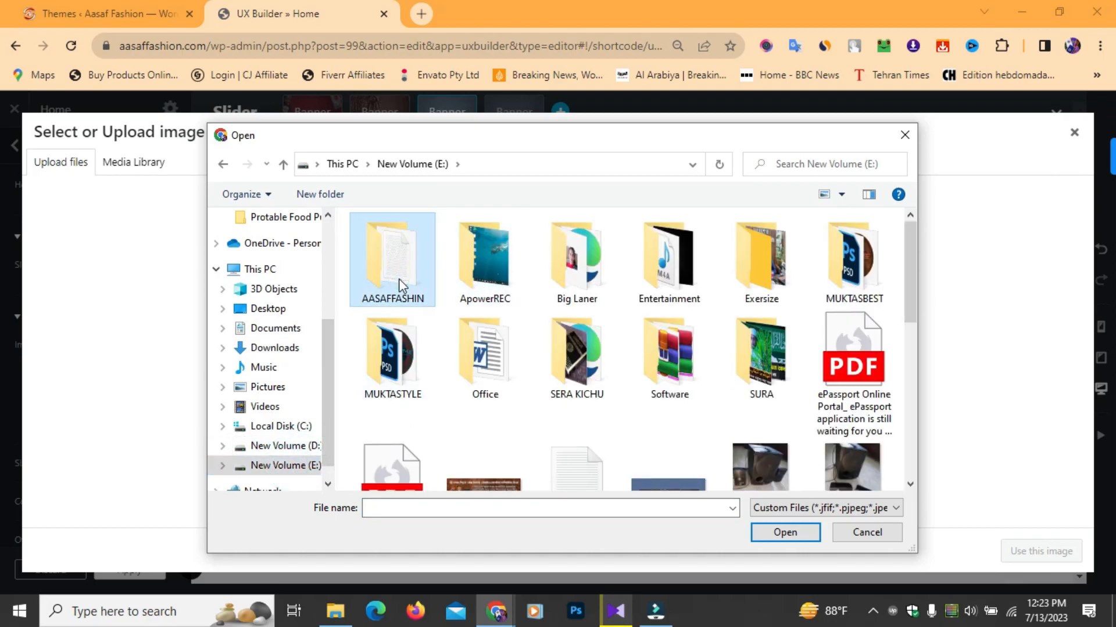
pyautogui.doubleClick(405, 256)
pyautogui.doubleClick(382, 277)
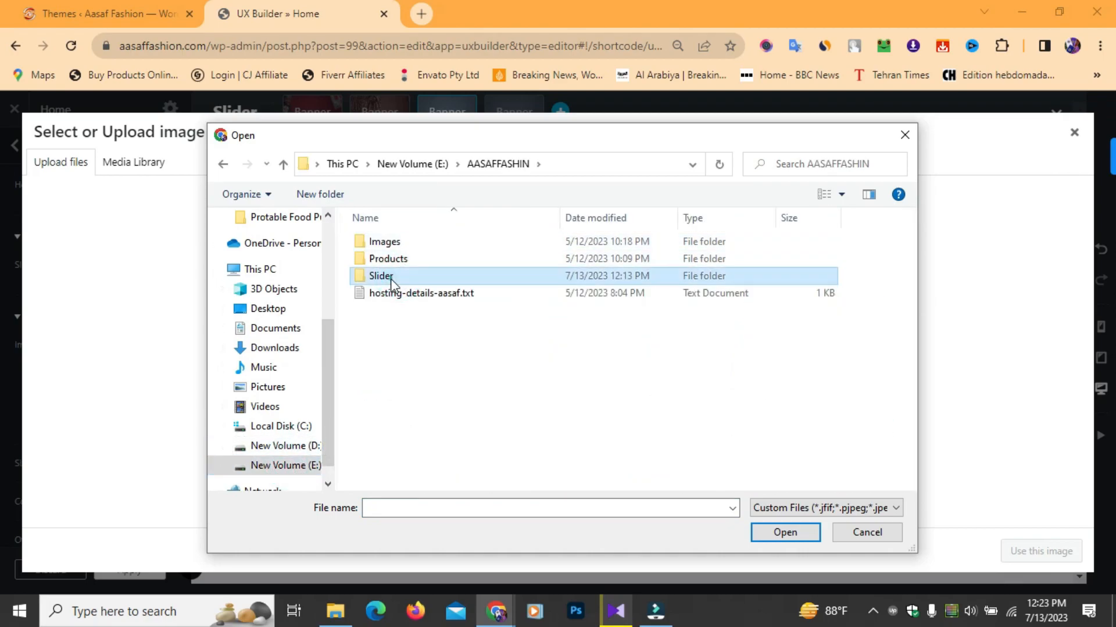
pyautogui.doubleClick(566, 285)
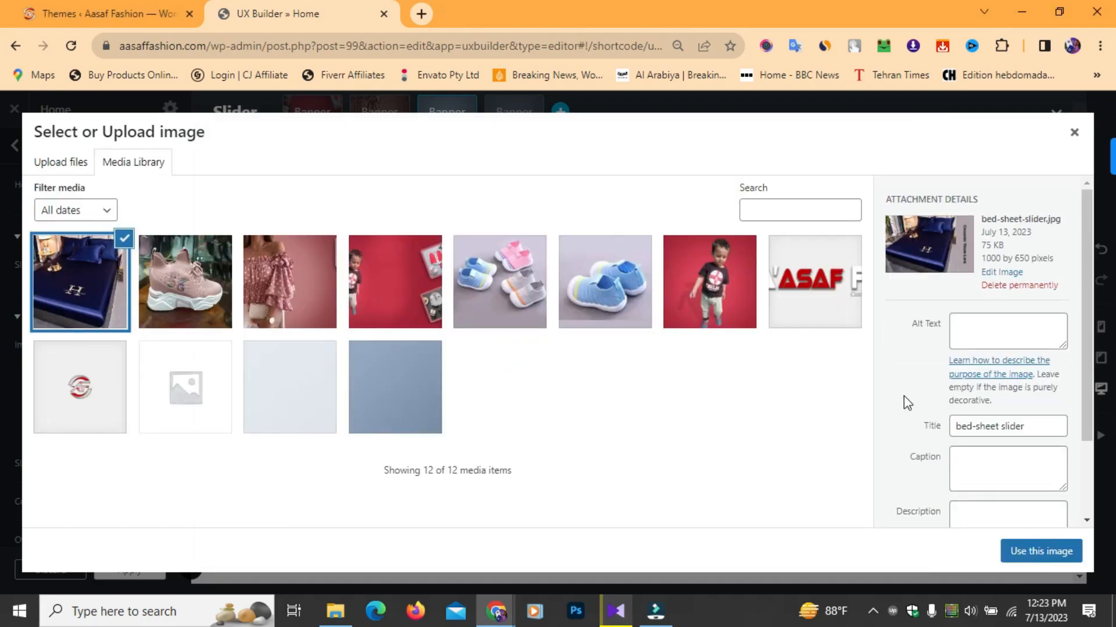
# - Enter alt text for the bed-sheet slider image and use it as the third banner's background
pyautogui.click(990, 329)
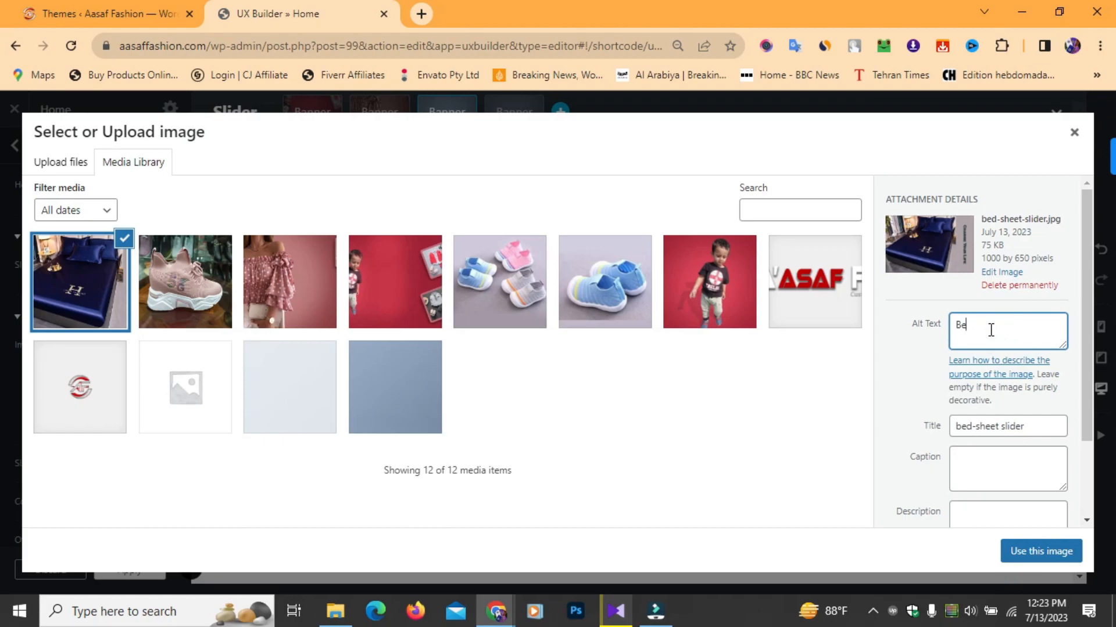
pyautogui.click(1041, 555)
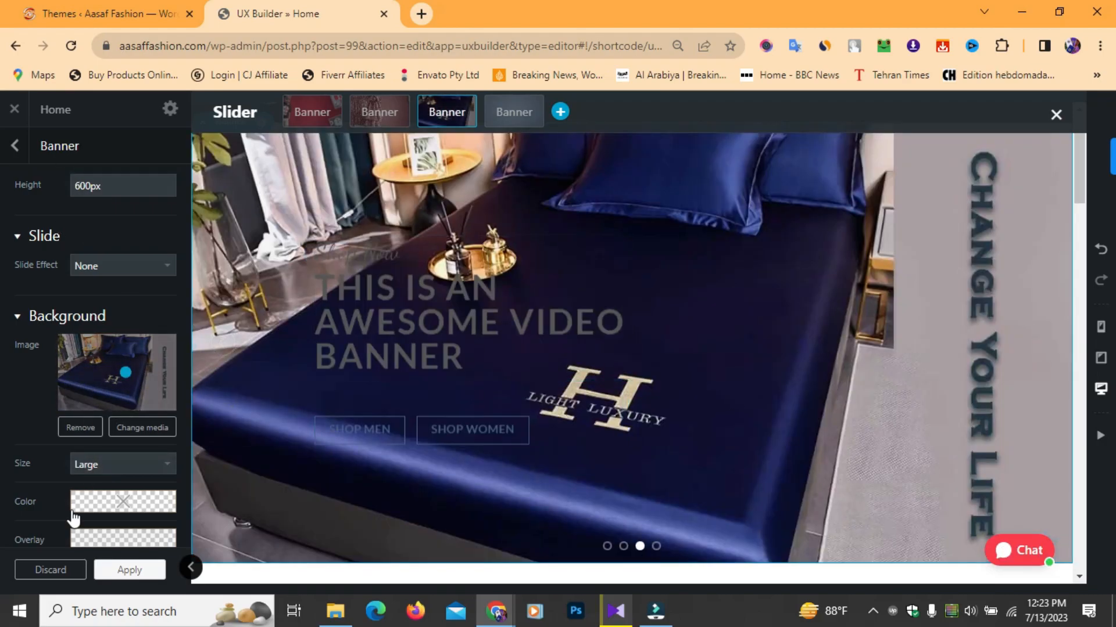
pyautogui.scroll(-3, 43, 308)
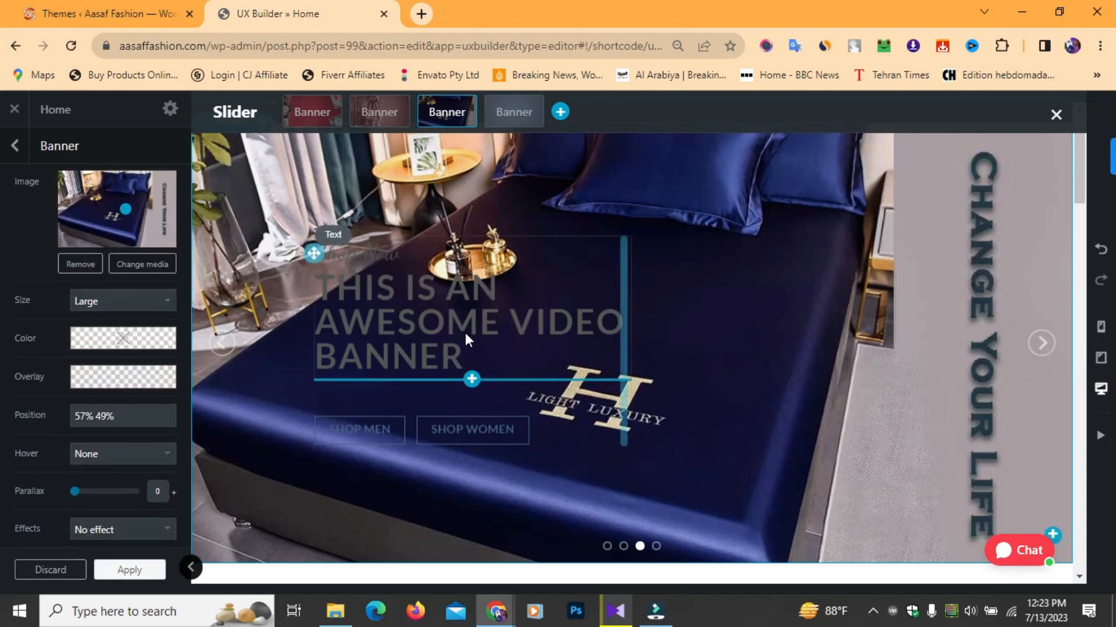
# - Replace the third banner's "THIS IS AN AWESOME VIDEO BANNER" heading with "CHANGE YOUR LIFE STYLE" in the text editor
pyautogui.click(385, 294)
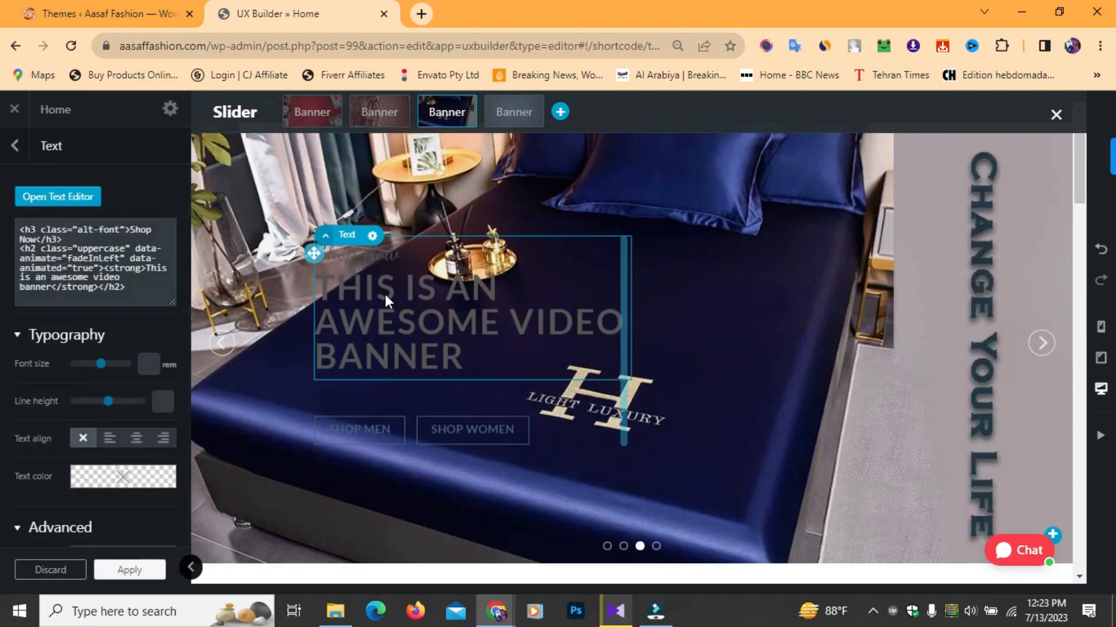
pyautogui.click(79, 200)
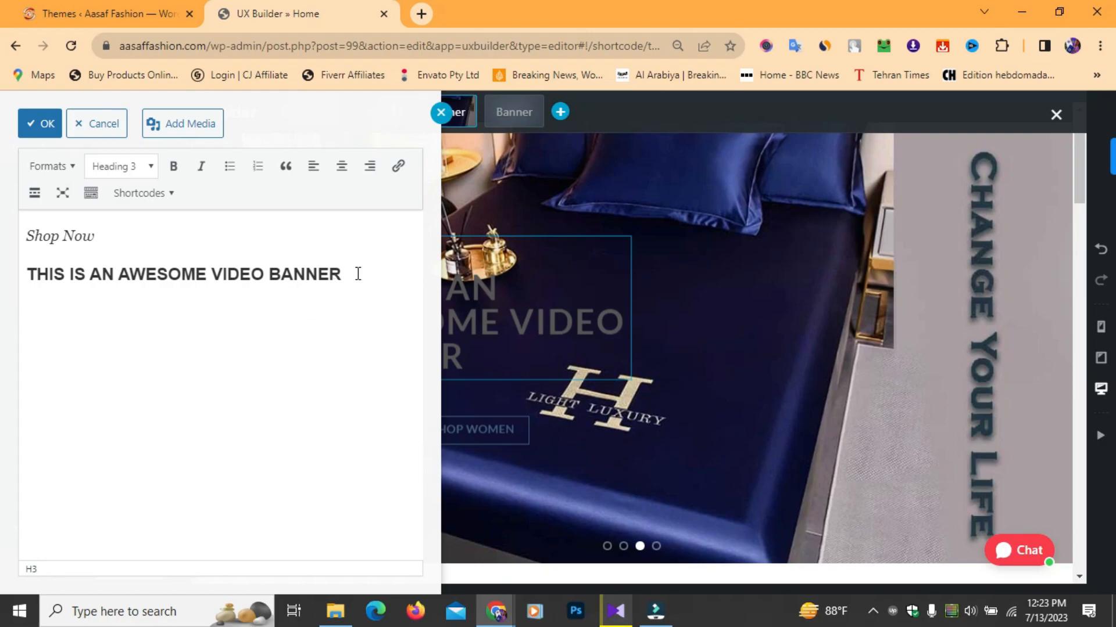
pyautogui.moveTo(358, 274); pyautogui.dragTo(47, 267)
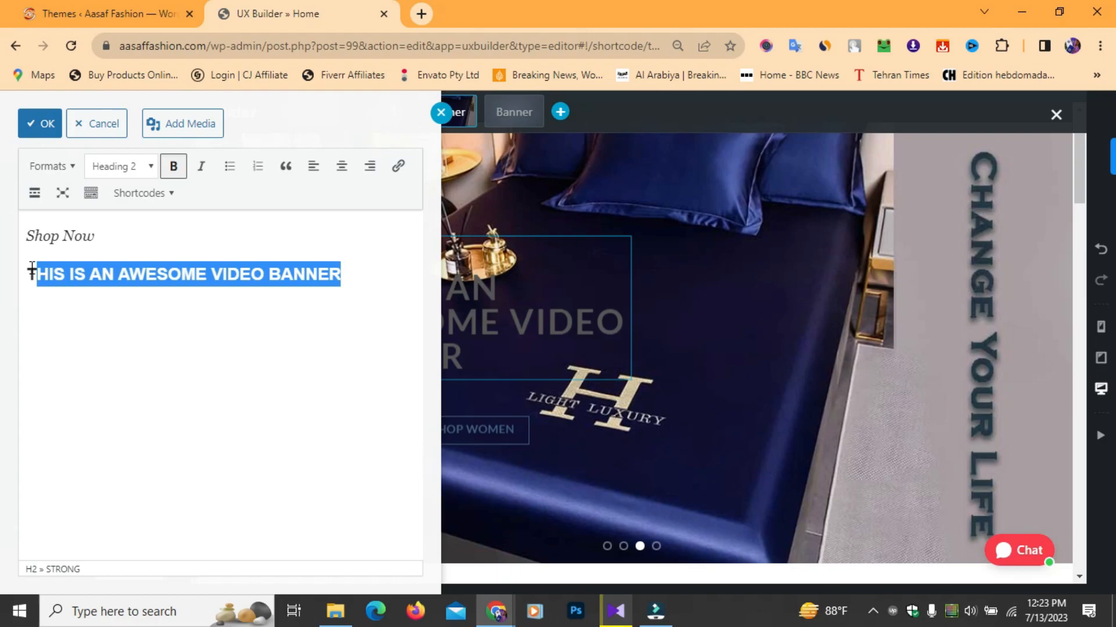
pyautogui.write('CHA')
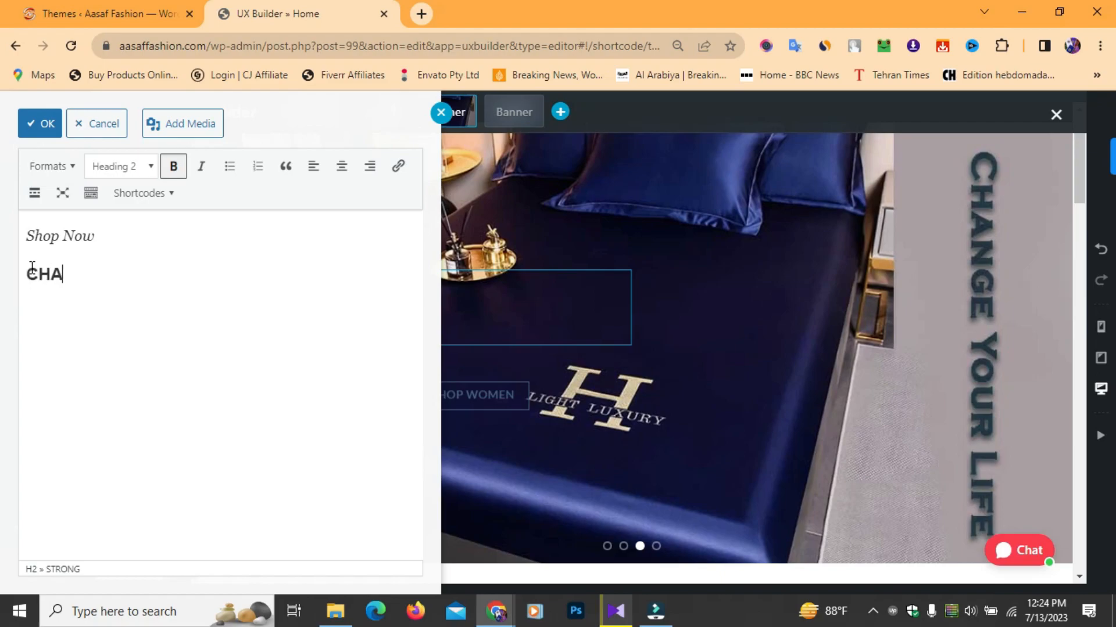
pyautogui.write('NGE')
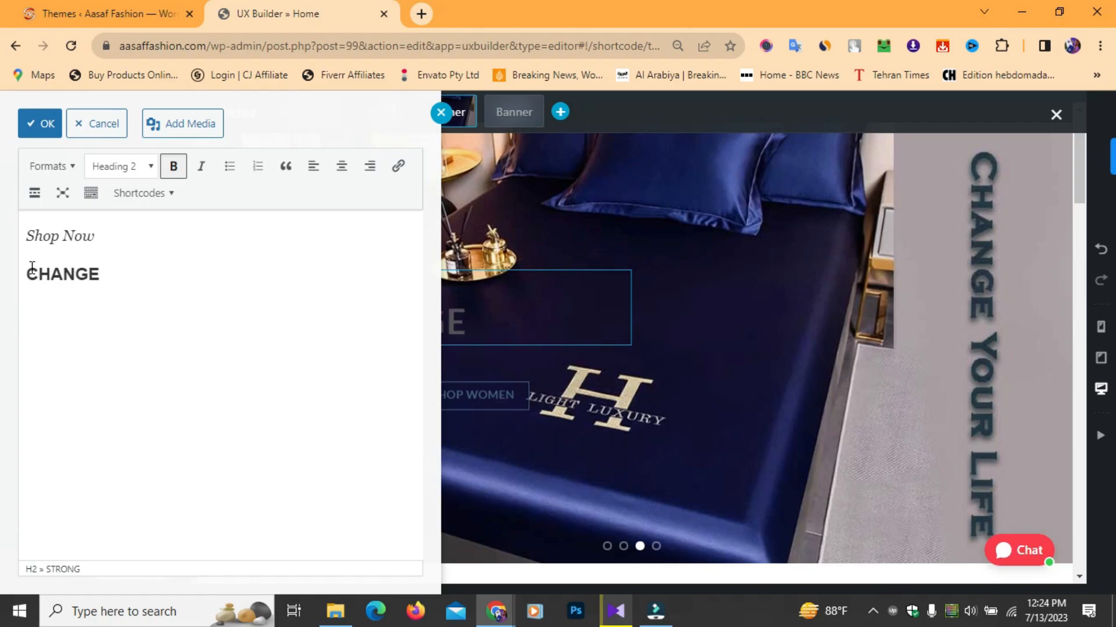
pyautogui.write(' YOUR LIFE ST')
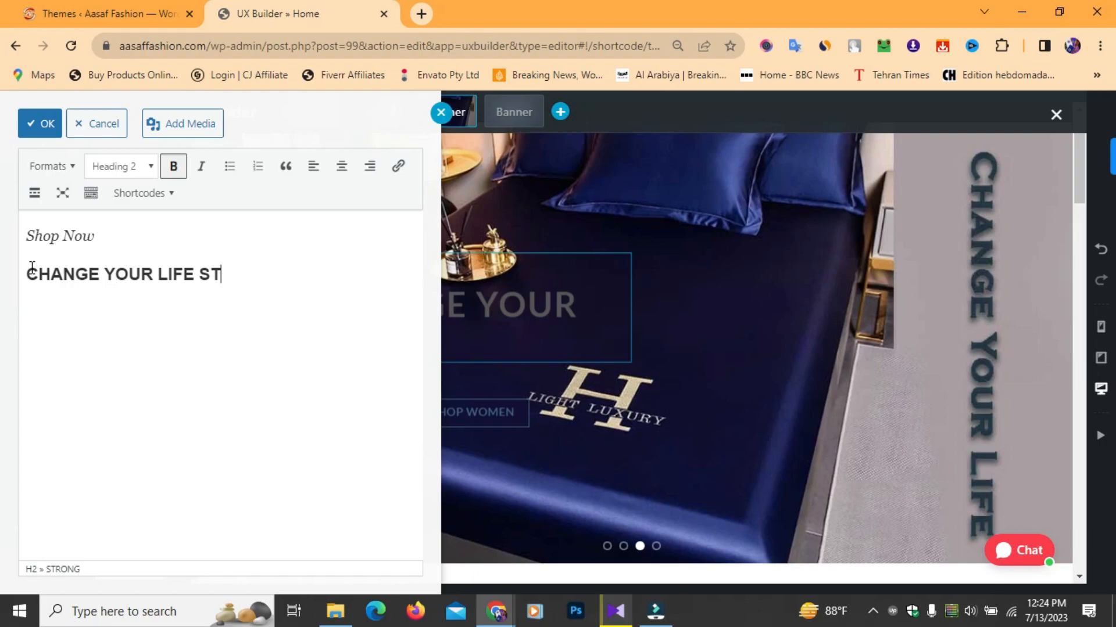
pyautogui.write('YLE')
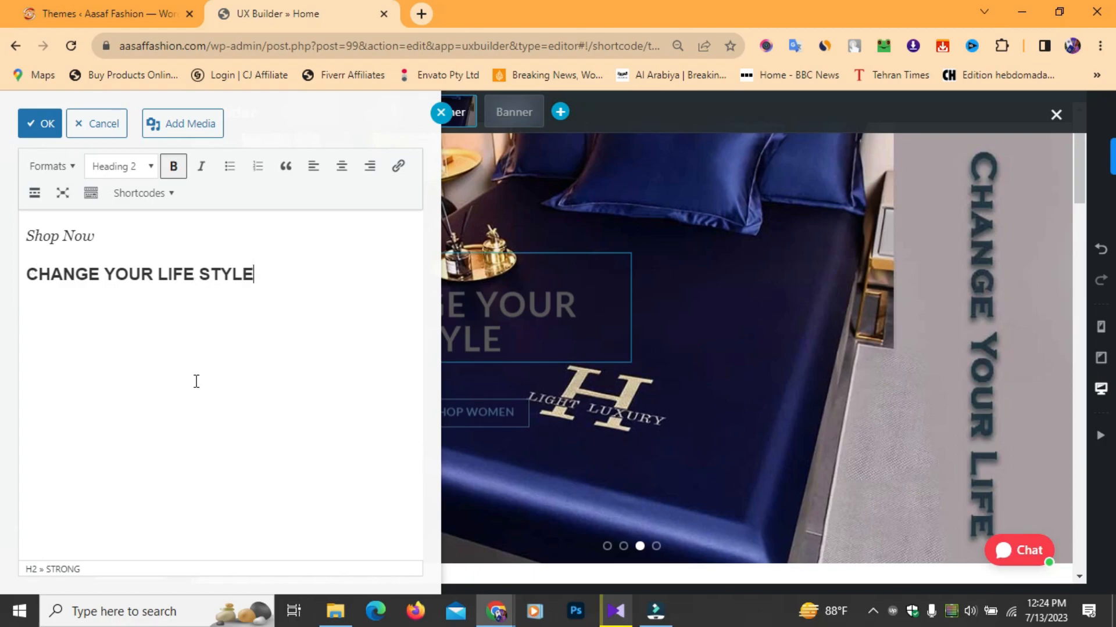
pyautogui.click(40, 123)
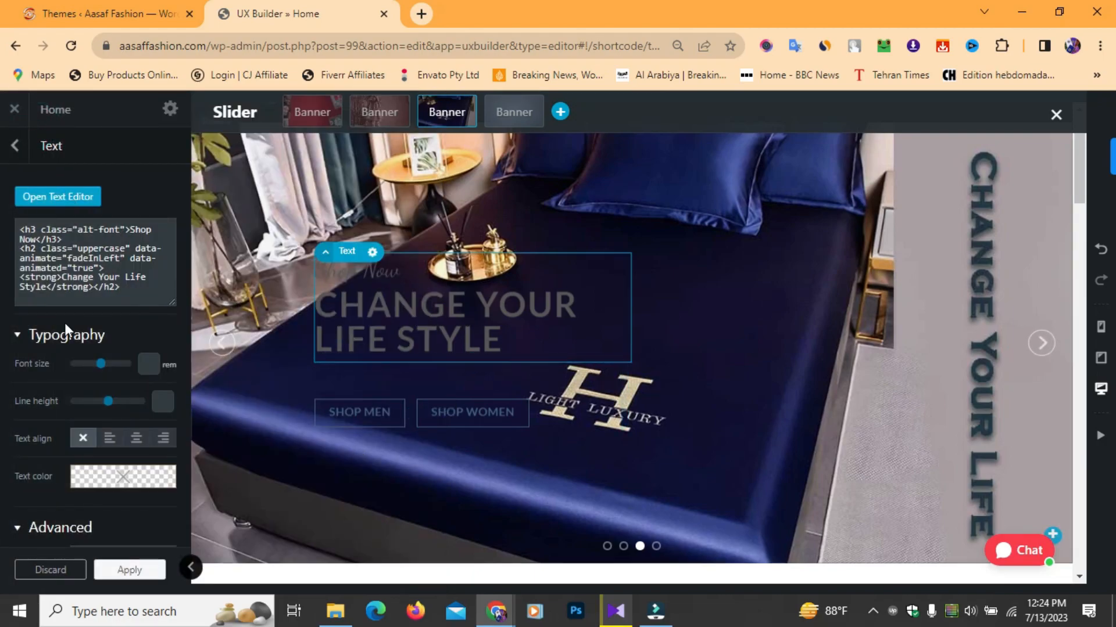
# - Try the white, blue and green preset swatches as the third banner's text color
pyautogui.scroll(-2, 95, 459)
pyautogui.click(116, 381)
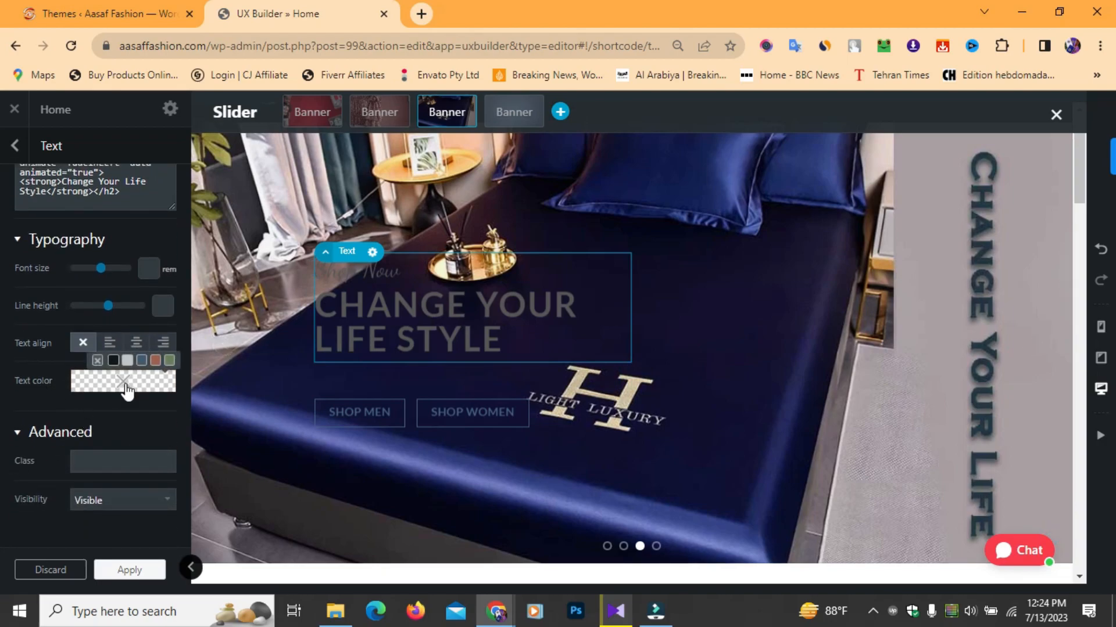
pyautogui.click(131, 361)
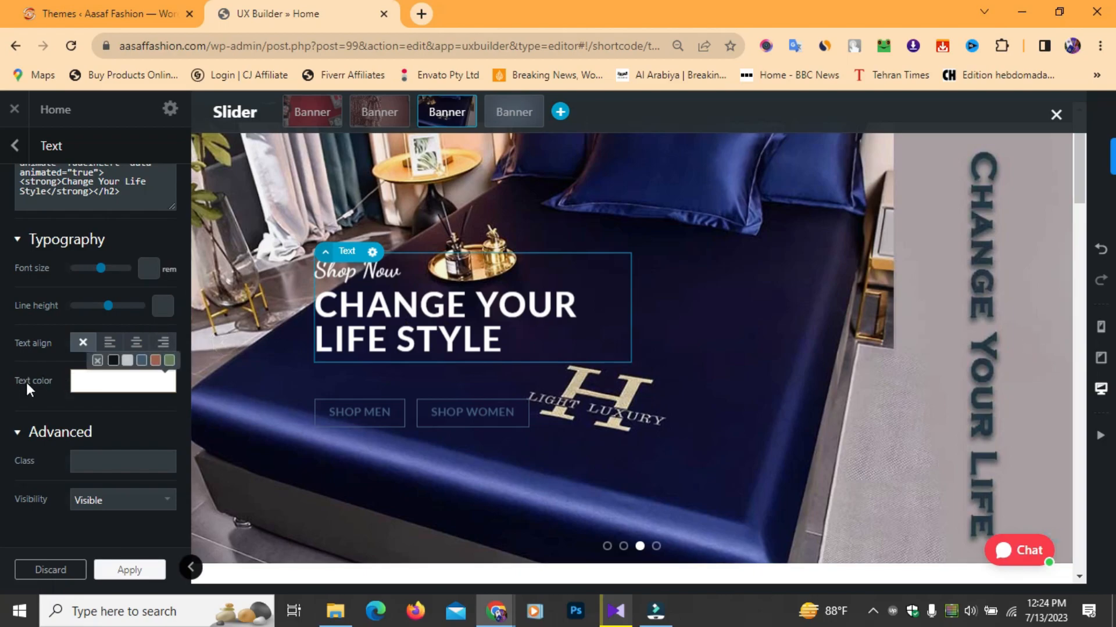
pyautogui.click(114, 361)
pyautogui.click(128, 361)
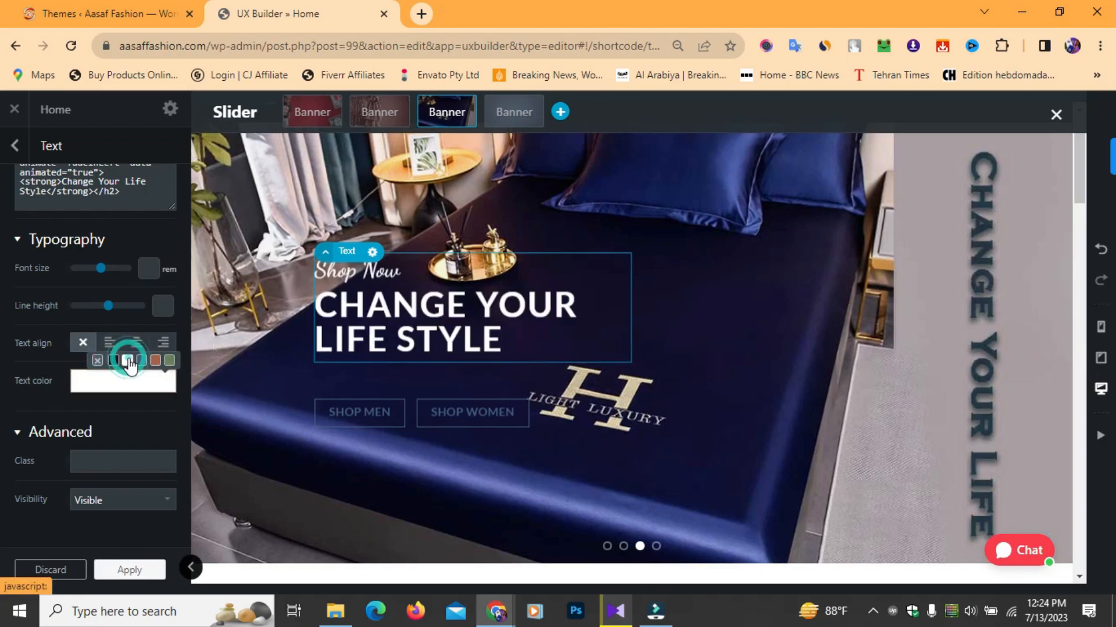
pyautogui.click(143, 362)
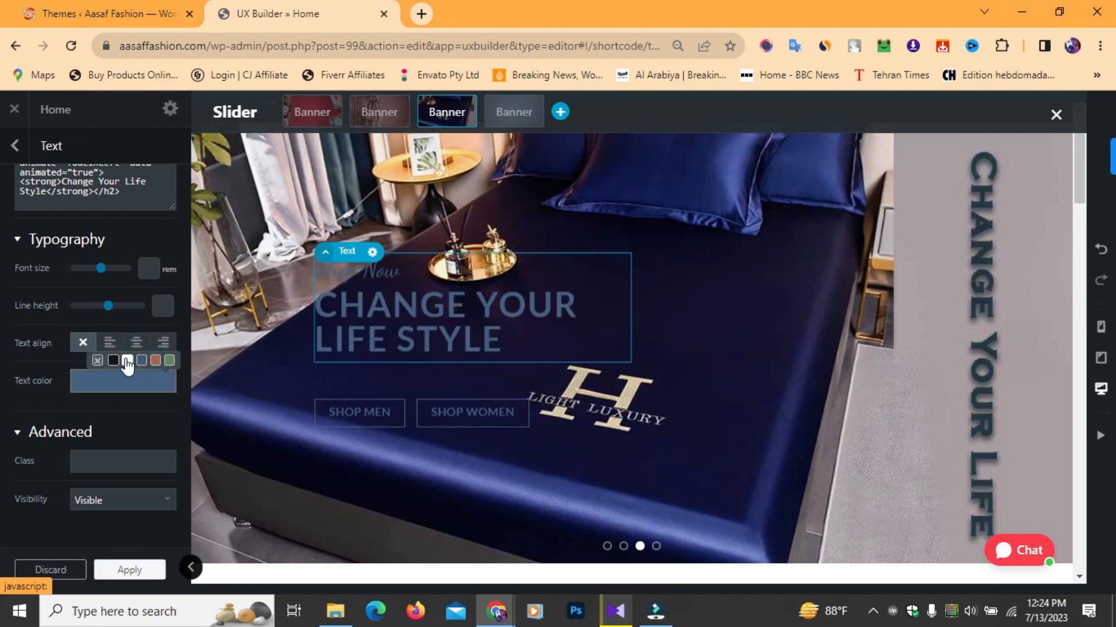
pyautogui.click(127, 362)
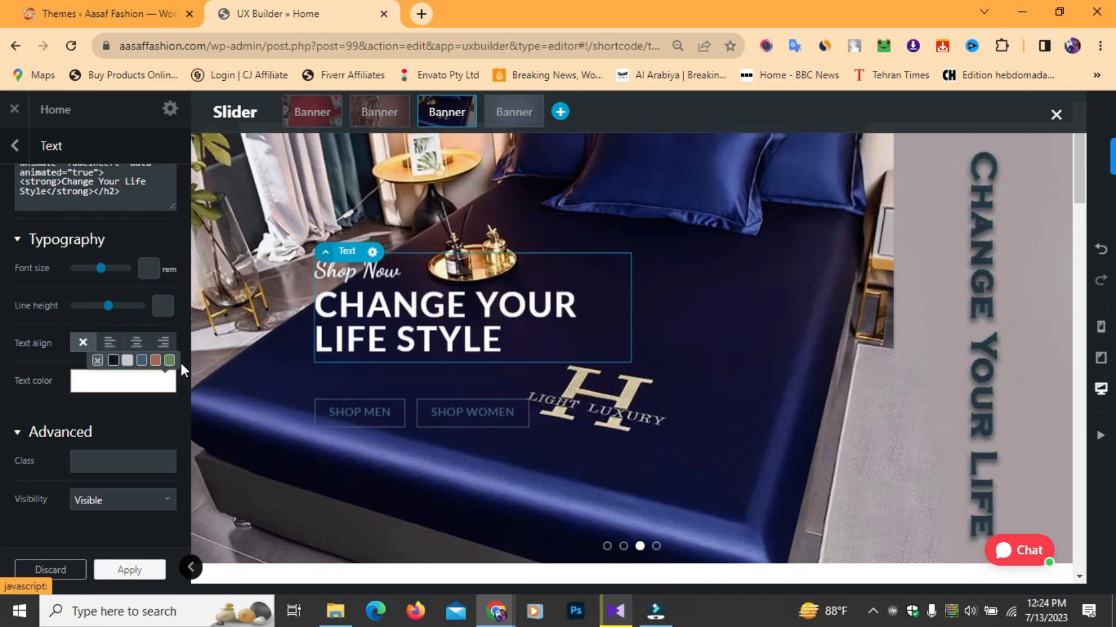
pyautogui.click(169, 360)
# - Set the third banner's text color to the custom orange rgb(255, 87, 35)
pyautogui.click(132, 388)
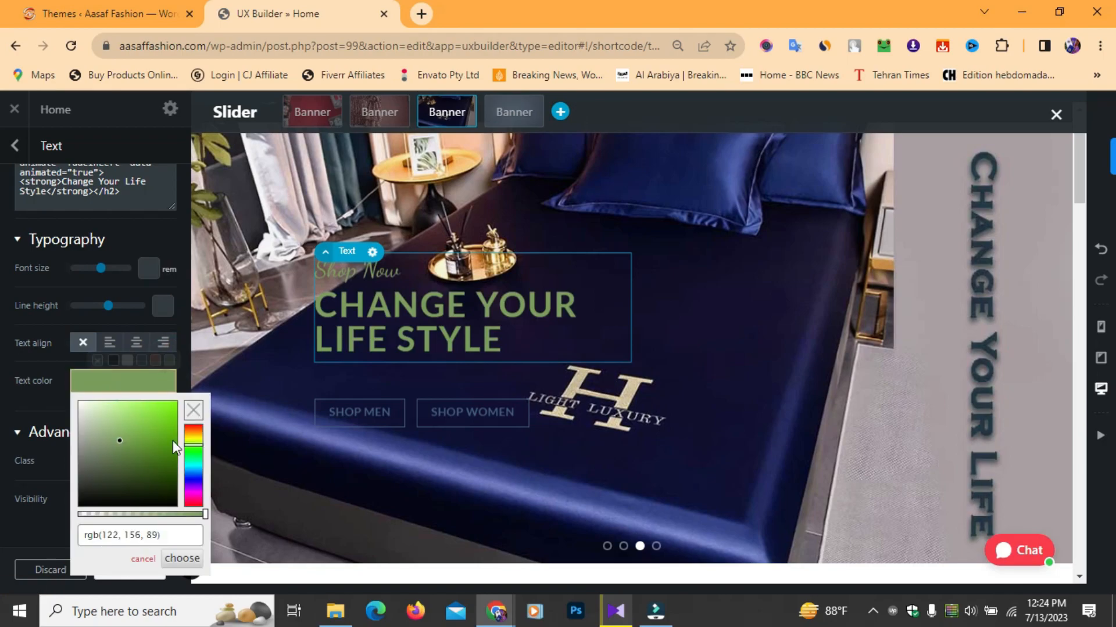
pyautogui.click(193, 437)
pyautogui.click(169, 404)
pyautogui.moveTo(169, 409); pyautogui.dragTo(178, 421)
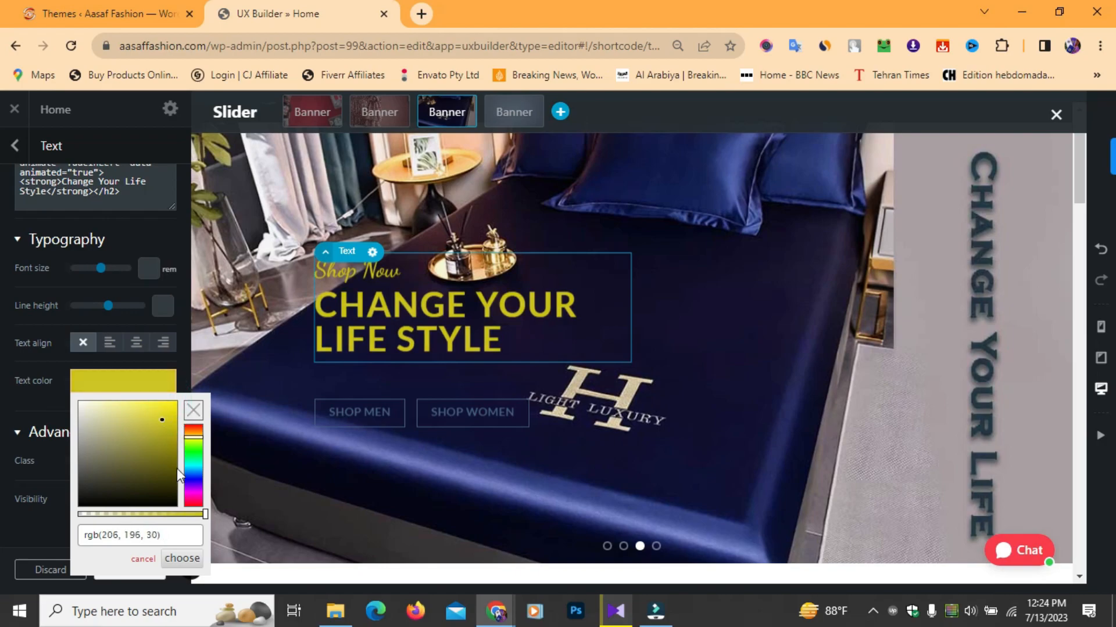
pyautogui.click(196, 430)
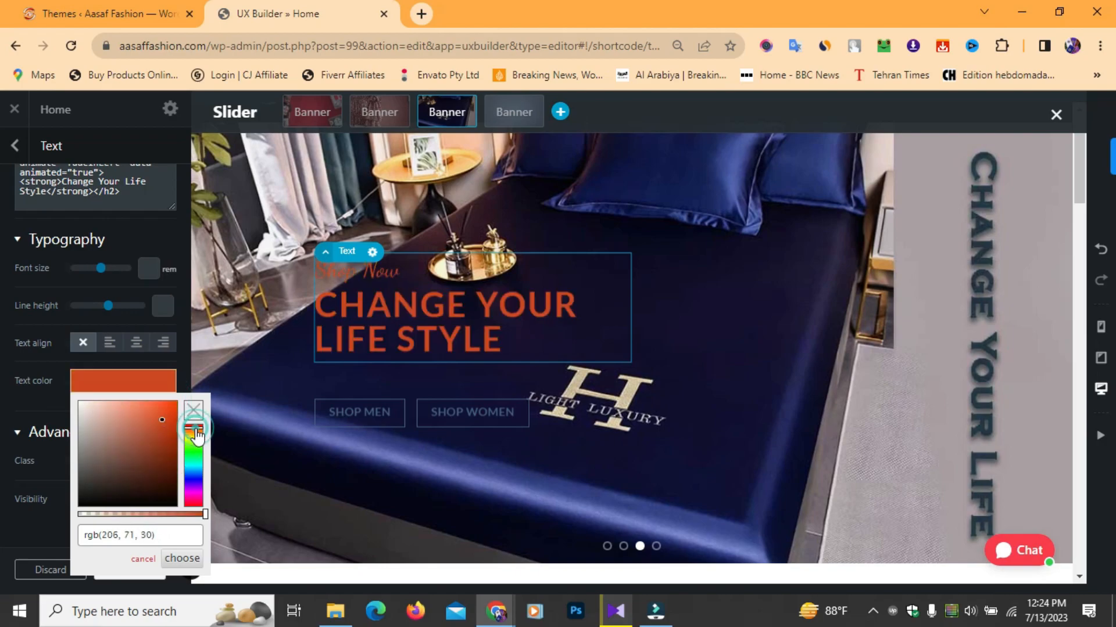
pyautogui.click(166, 405)
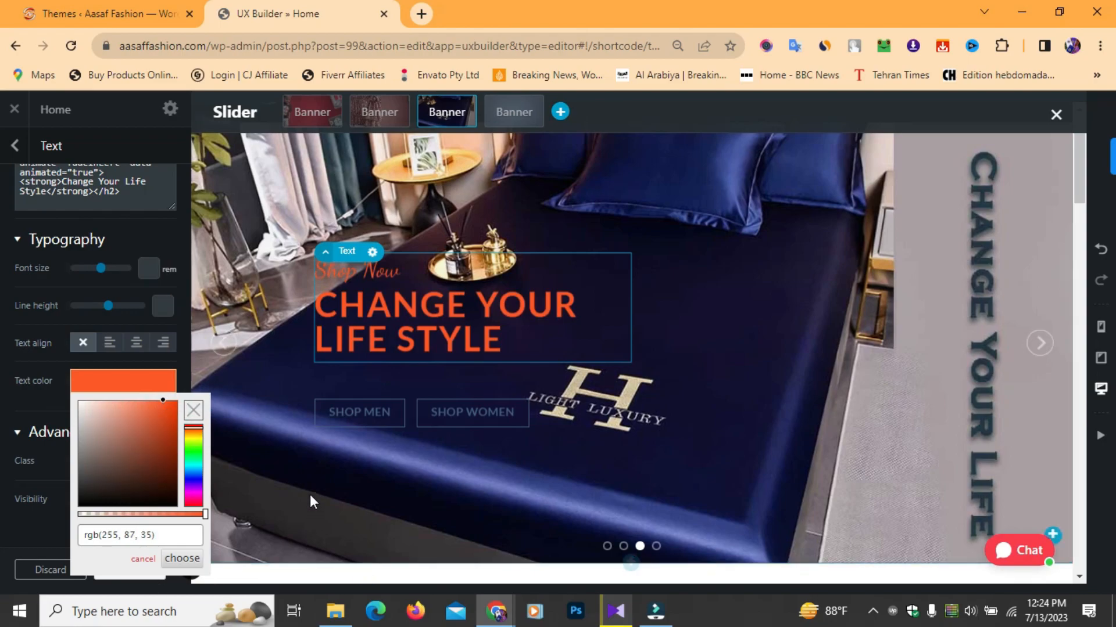
# - Select the third banner itself and look through its background and effect settings
pyautogui.click(281, 479)
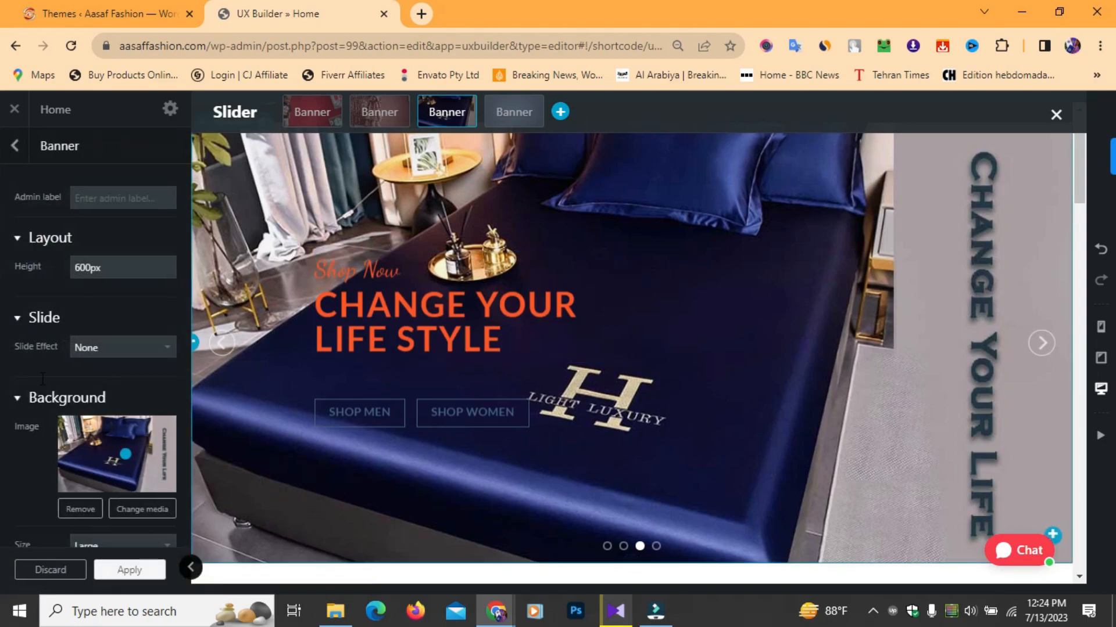
pyautogui.scroll(-1, 76, 485)
pyautogui.scroll(-6, 75, 486)
pyautogui.scroll(1, 76, 486)
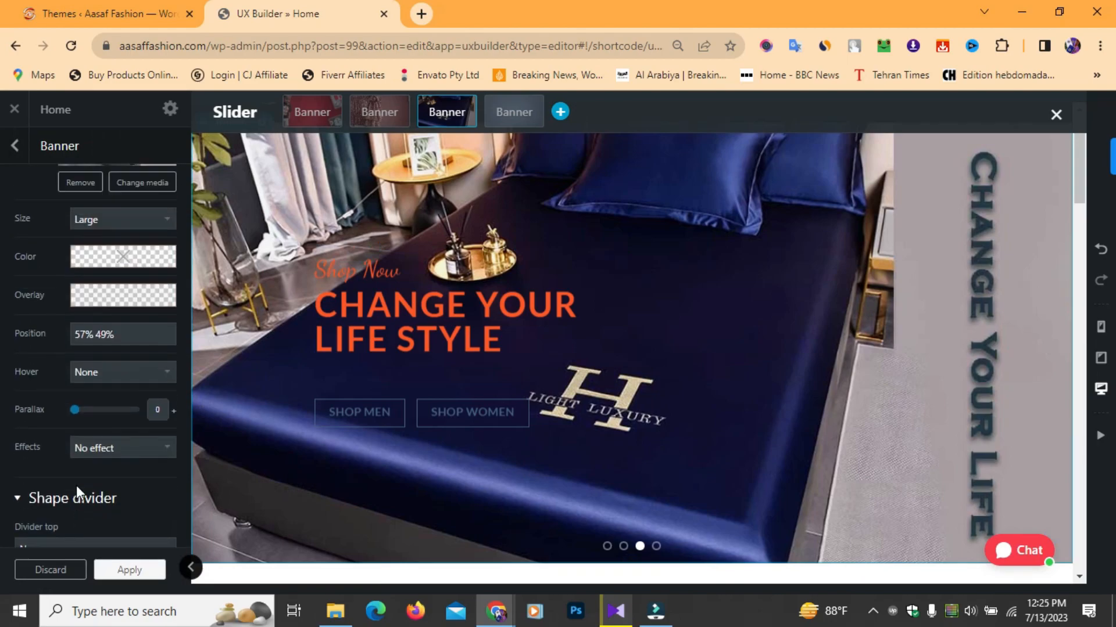
pyautogui.scroll(3, 79, 493)
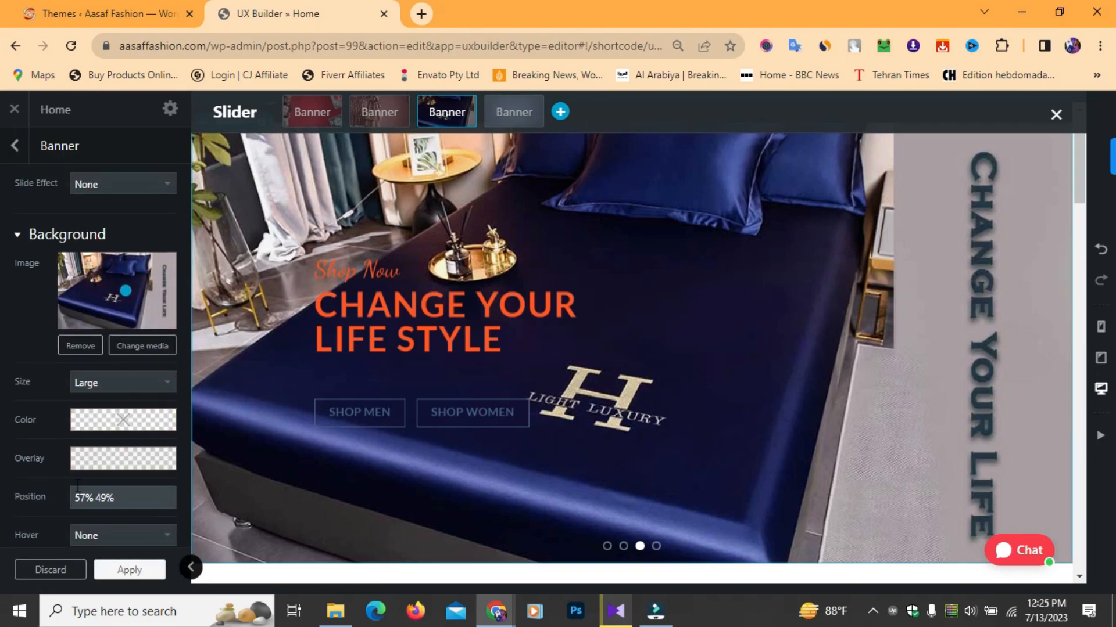
# - Set the third banner's background image size to Medium
pyautogui.click(155, 384)
pyautogui.click(120, 427)
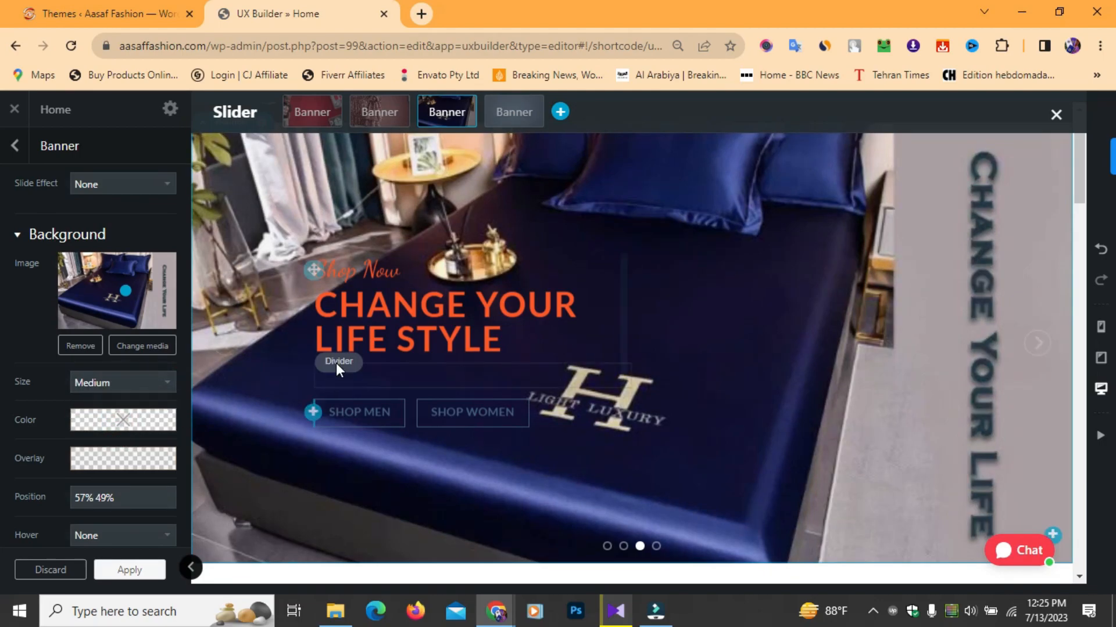
# - Select the third banner's Shop Men button and go through its settings to the link address
pyautogui.click(365, 416)
pyautogui.scroll(-2, 127, 442)
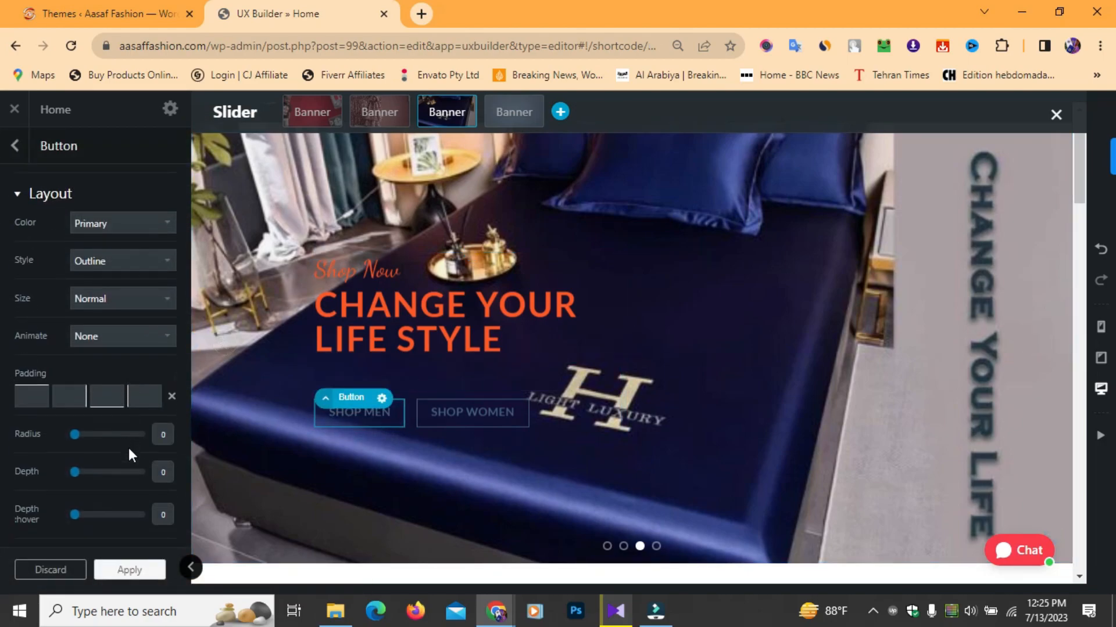
pyautogui.scroll(-6, 129, 464)
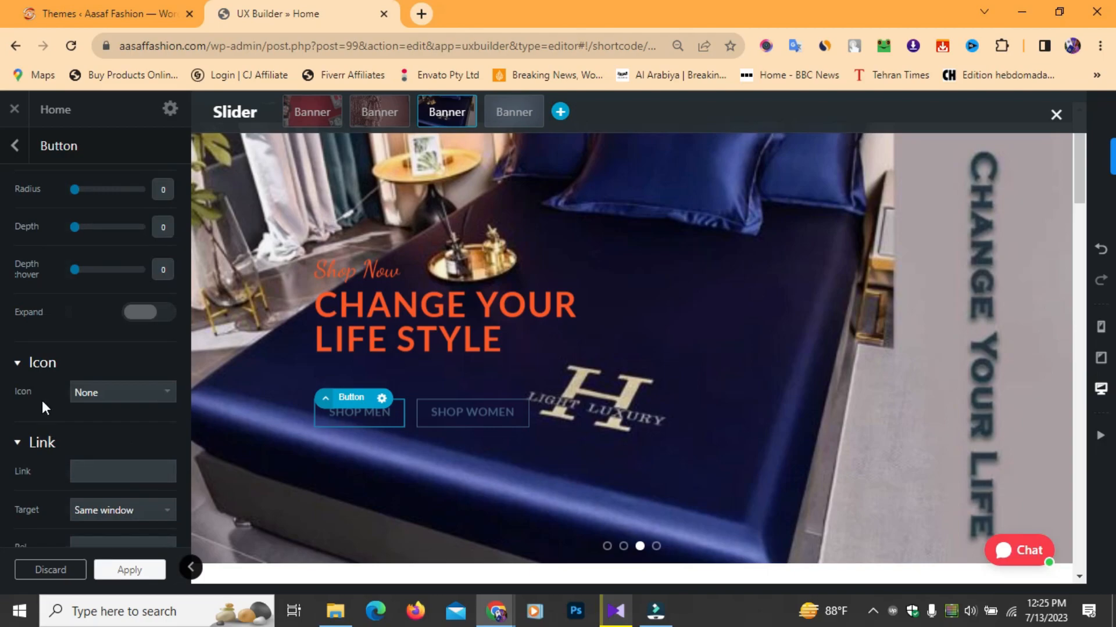
pyautogui.scroll(-2, 51, 456)
pyautogui.scroll(-2, 51, 456)
pyautogui.click(113, 305)
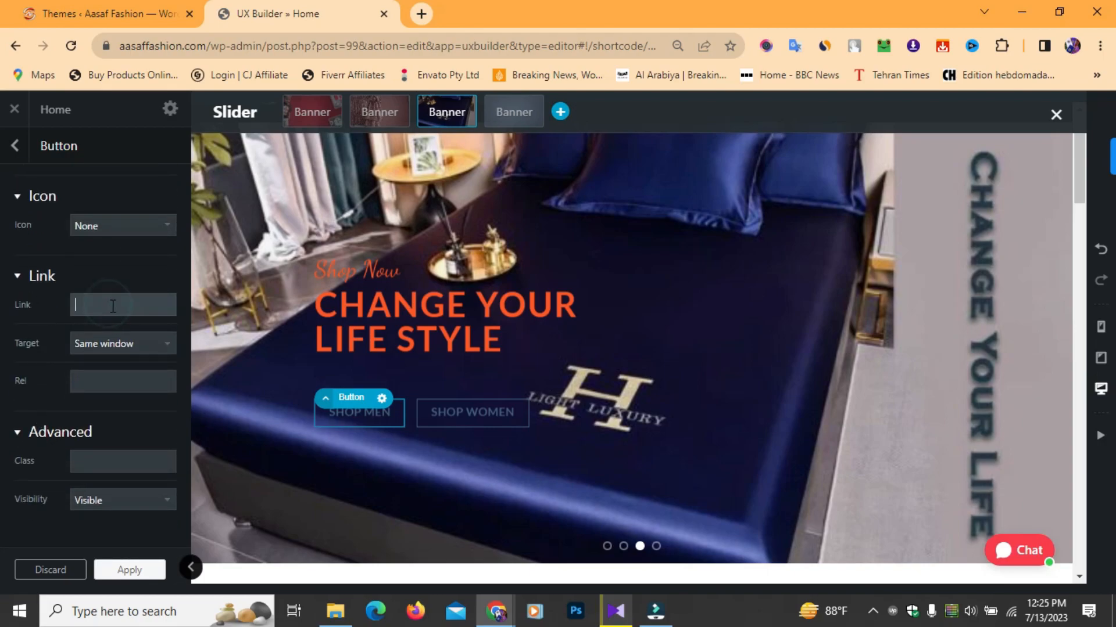
pyautogui.click(108, 306)
# - Open aasaffashion.com in a new browser tab, go to its Shop page and copy the page address
pyautogui.click(90, 8)
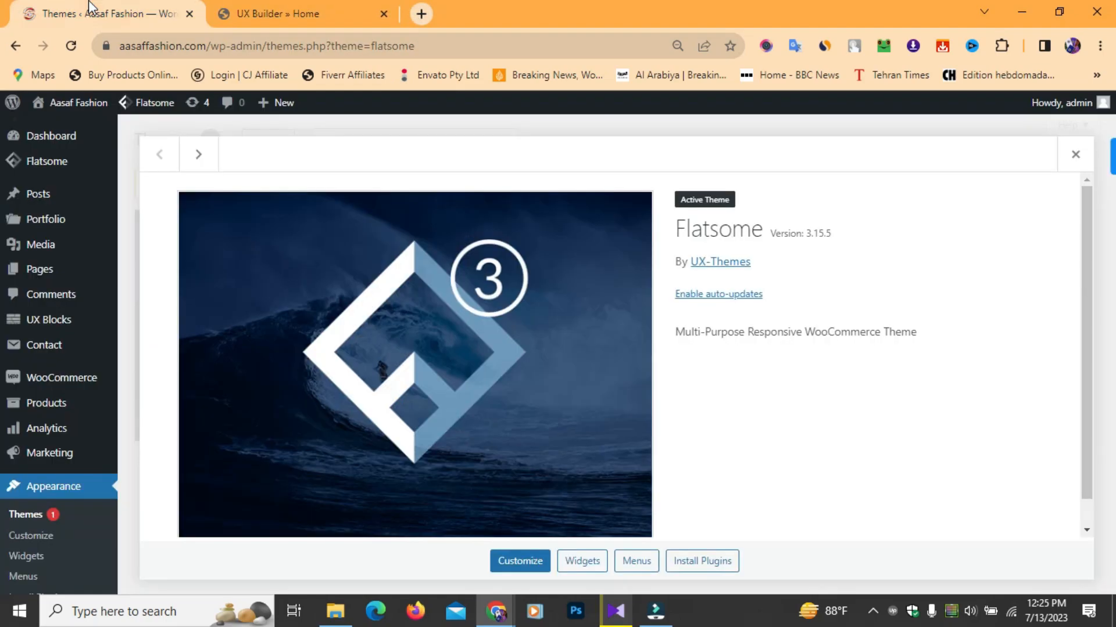
pyautogui.click(424, 14)
pyautogui.write('as')
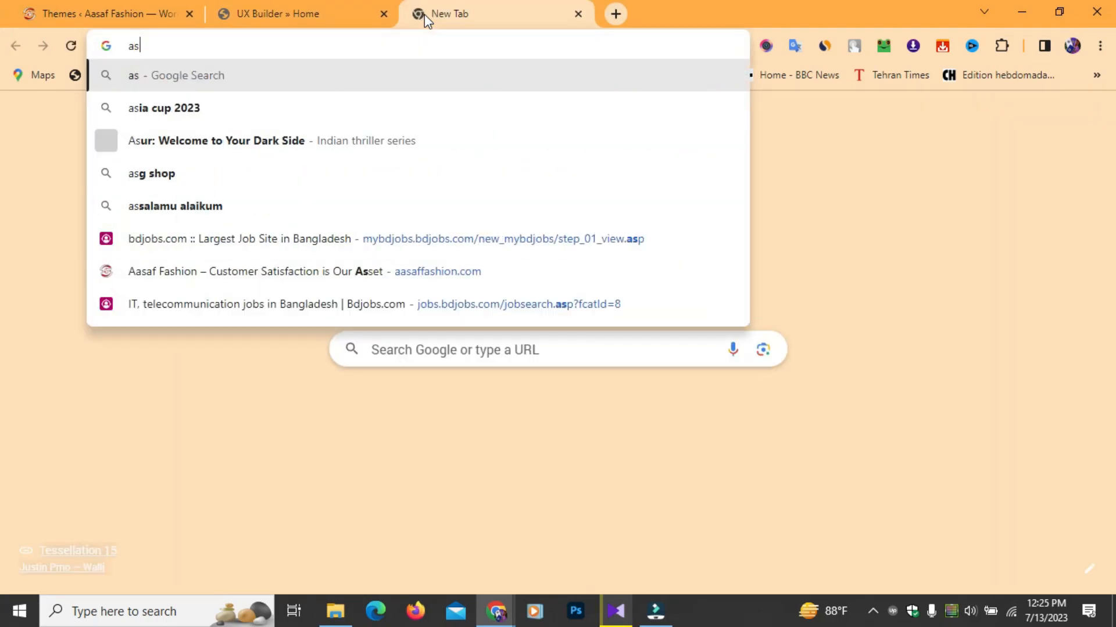
pyautogui.press('BackSpace')
pyautogui.write('aasaffashion.com')
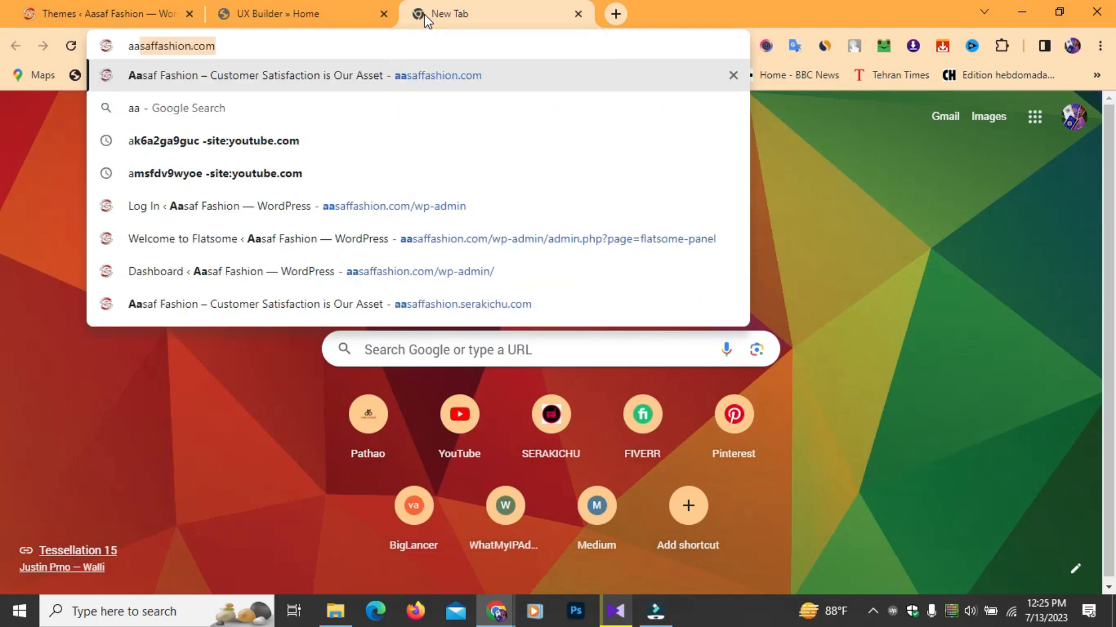
pyautogui.press('Return')
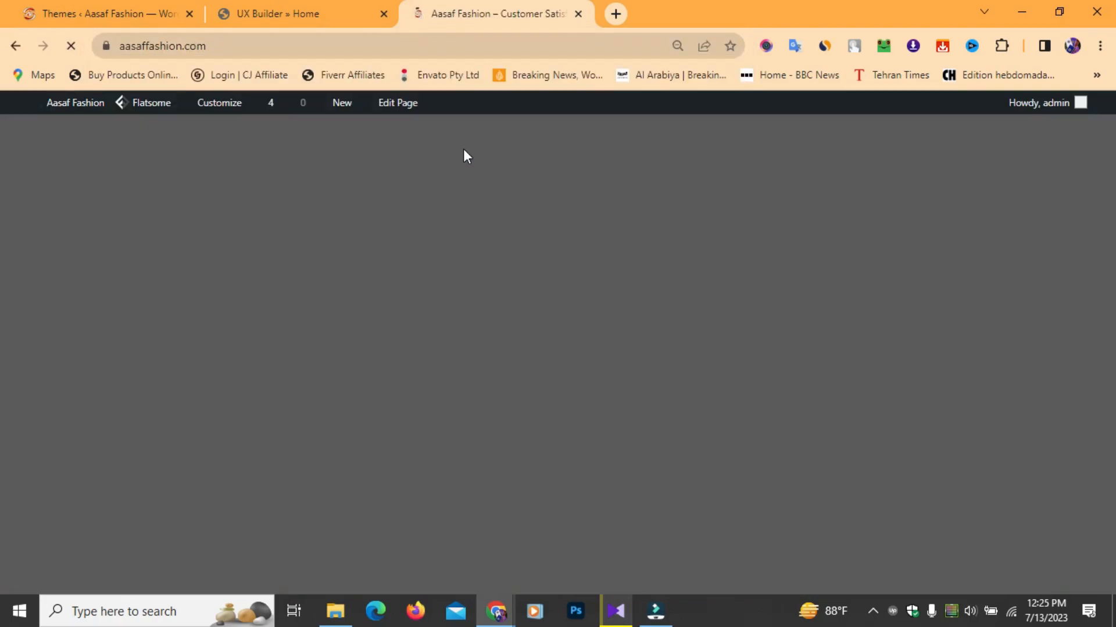
pyautogui.click(427, 47)
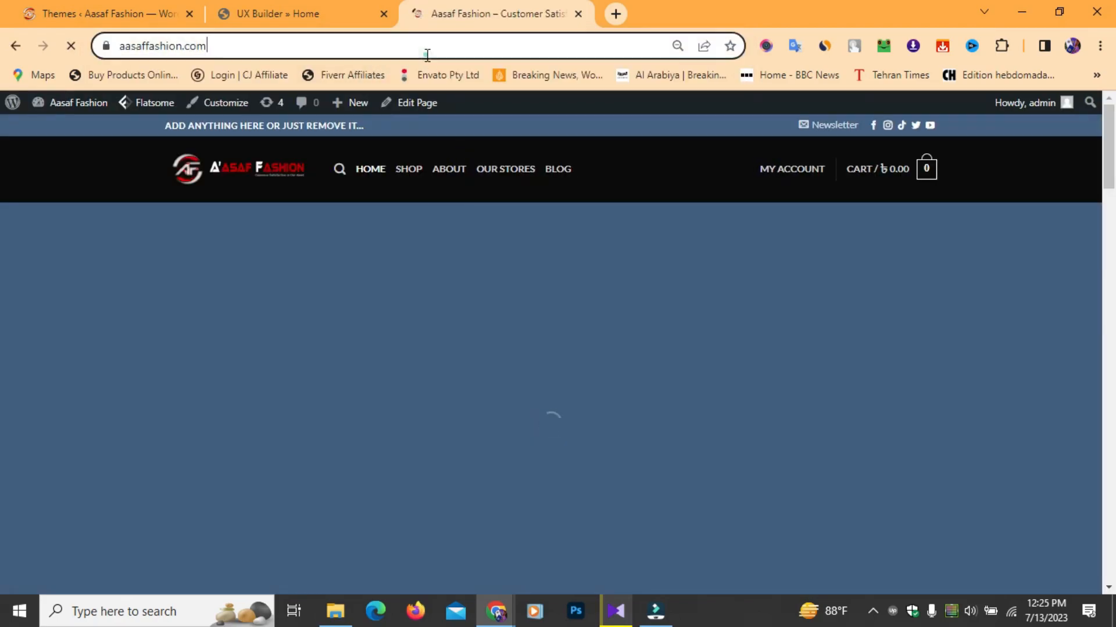
pyautogui.click(487, 47)
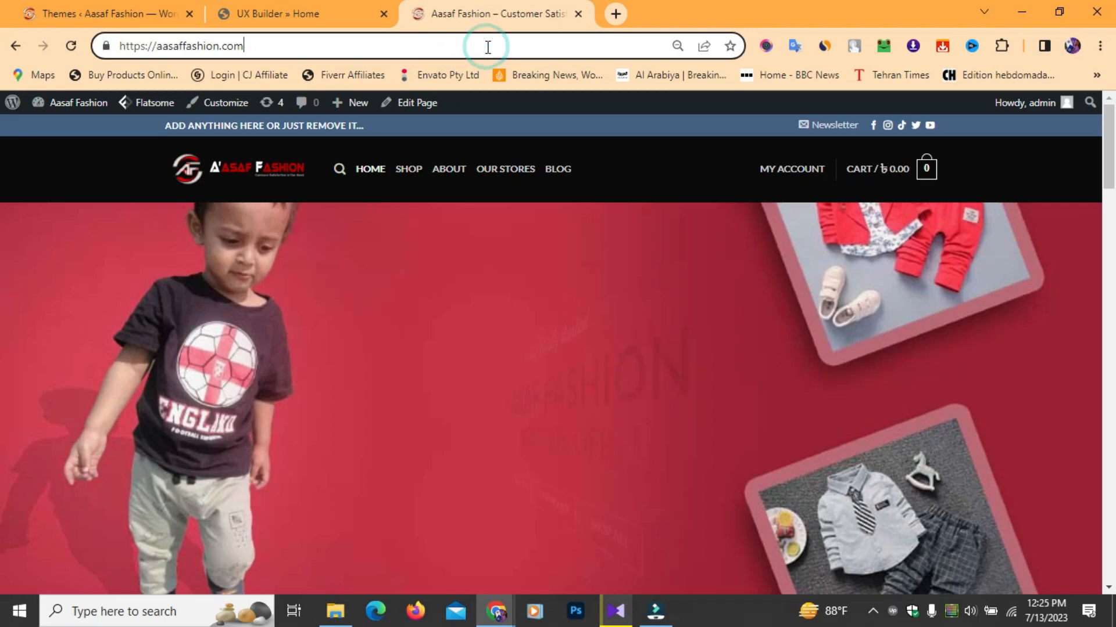
pyautogui.click(409, 173)
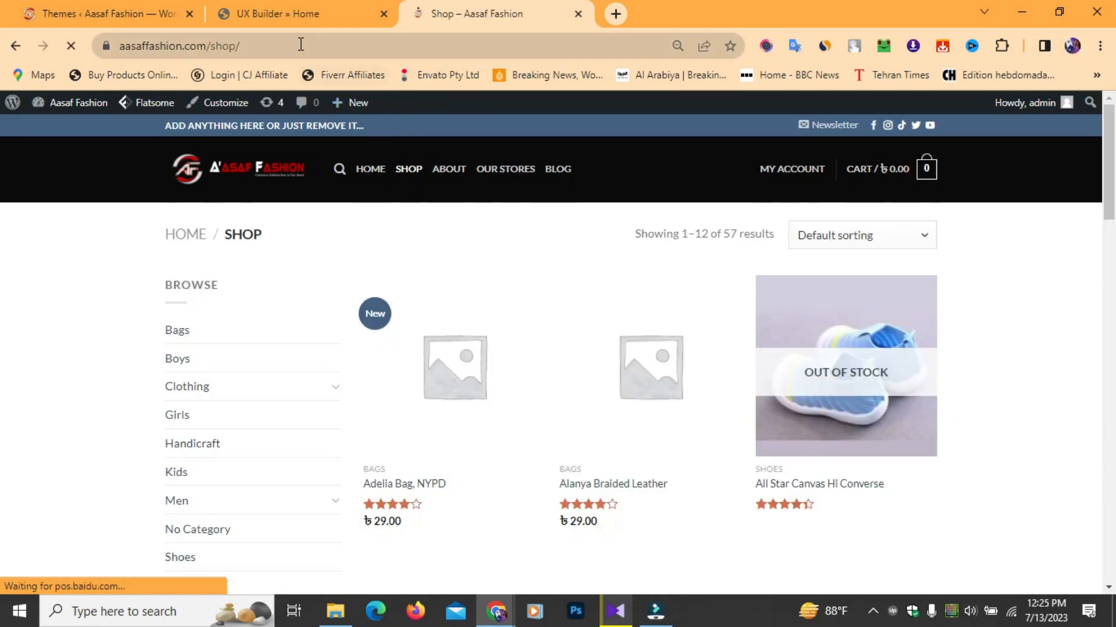
pyautogui.click(423, 42)
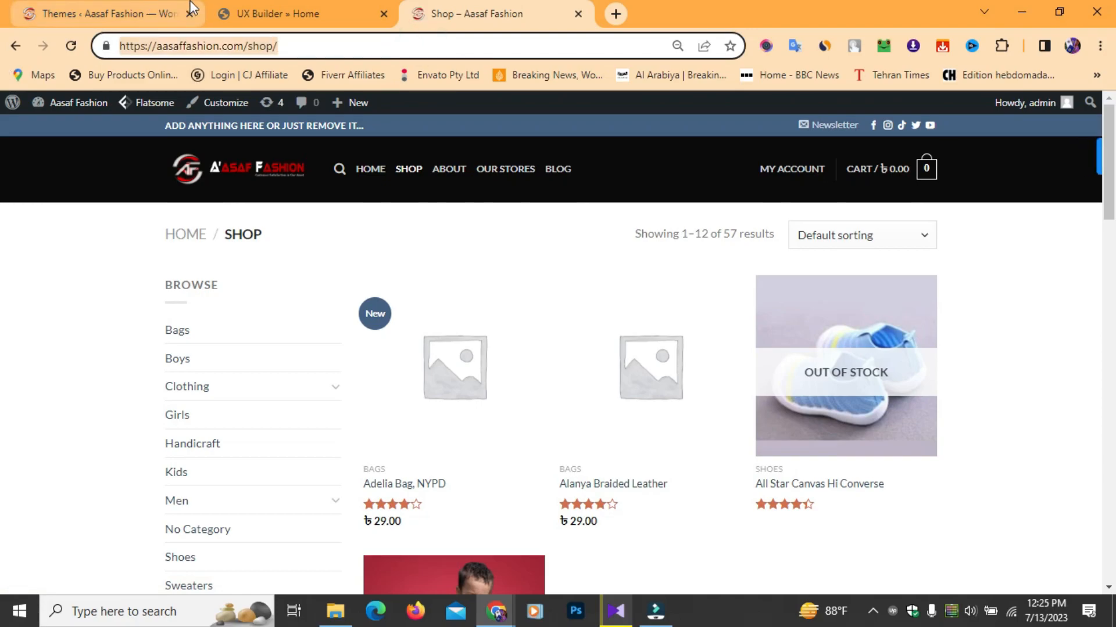
pyautogui.click(295, 8)
pyautogui.click(102, 304)
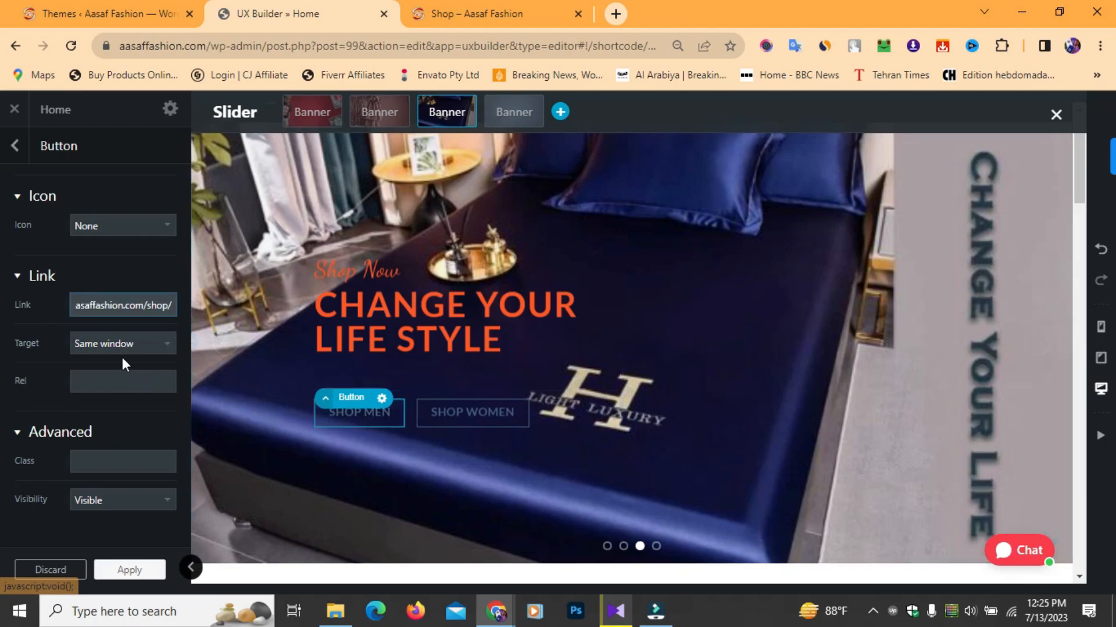
pyautogui.click(161, 344)
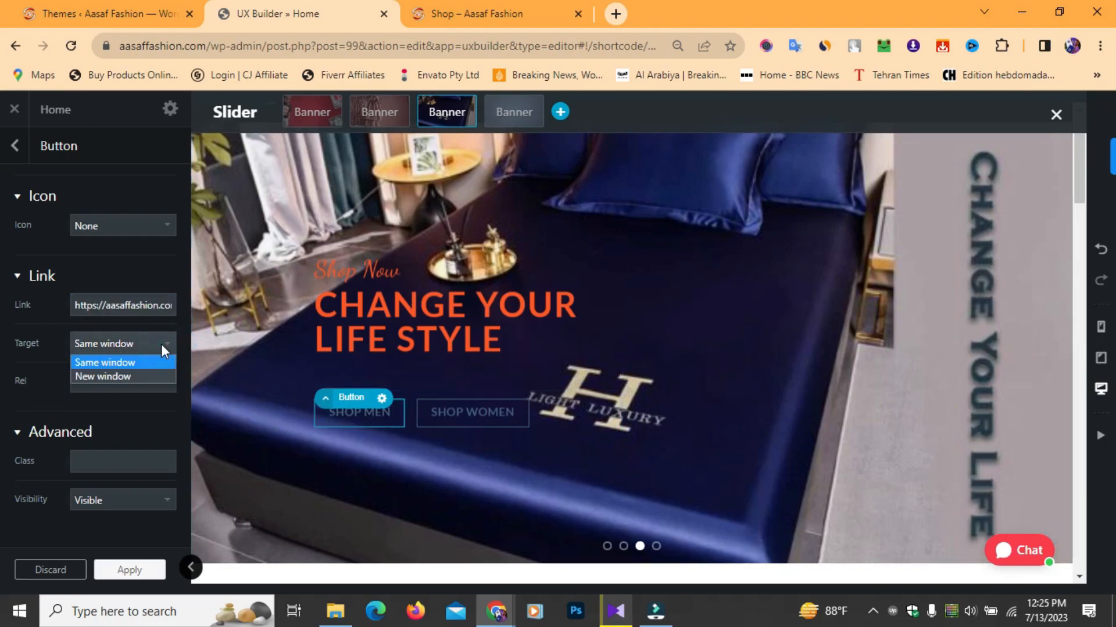
pyautogui.click(162, 344)
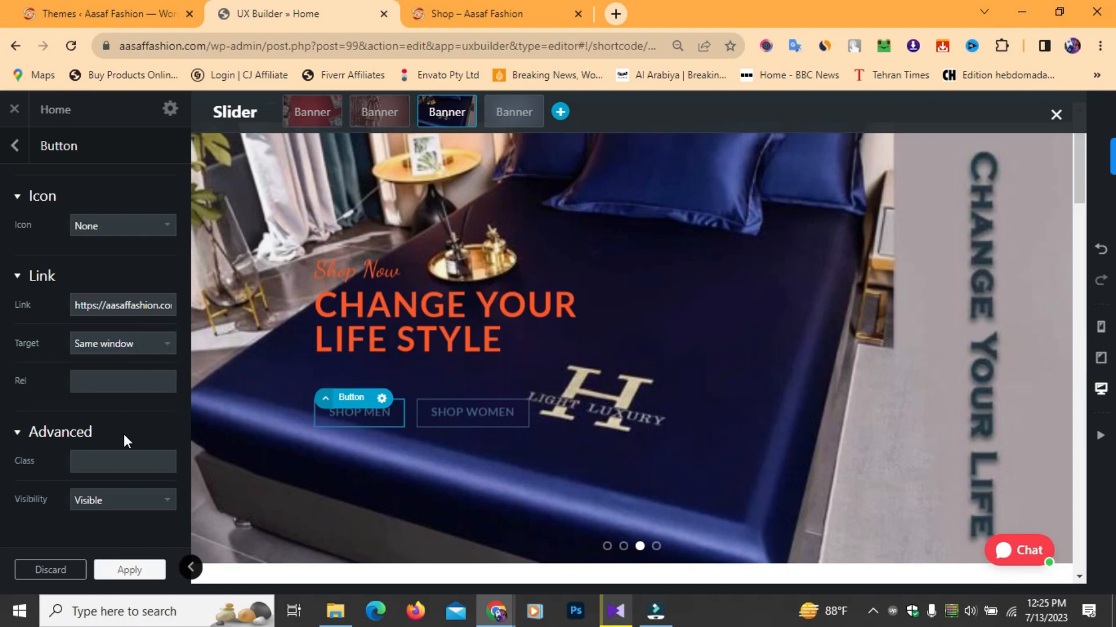
pyautogui.click(138, 571)
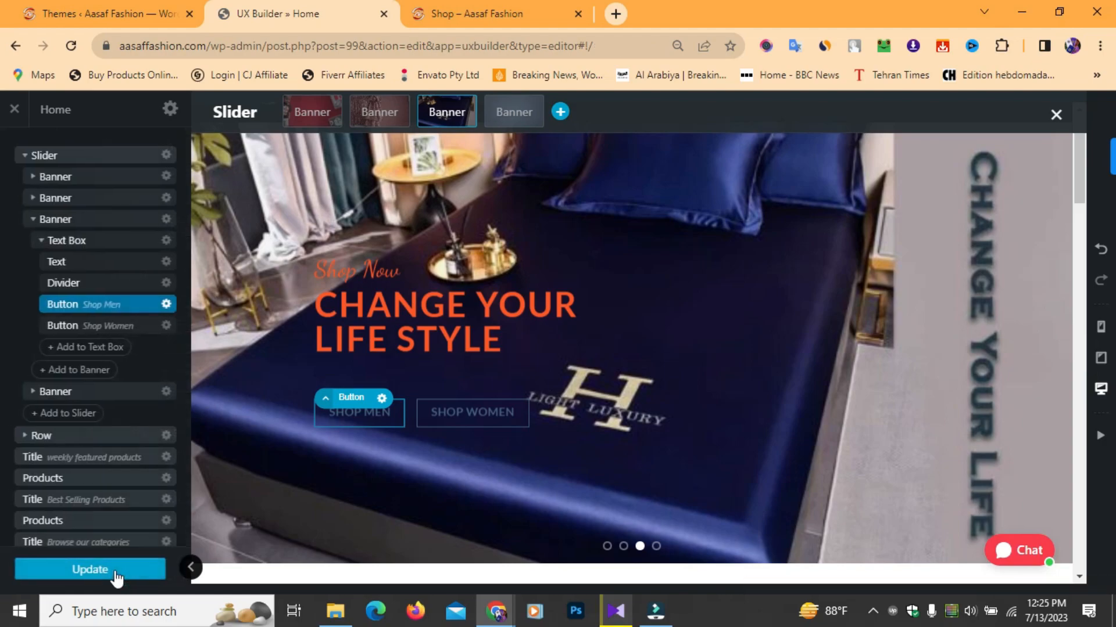
pyautogui.click(99, 567)
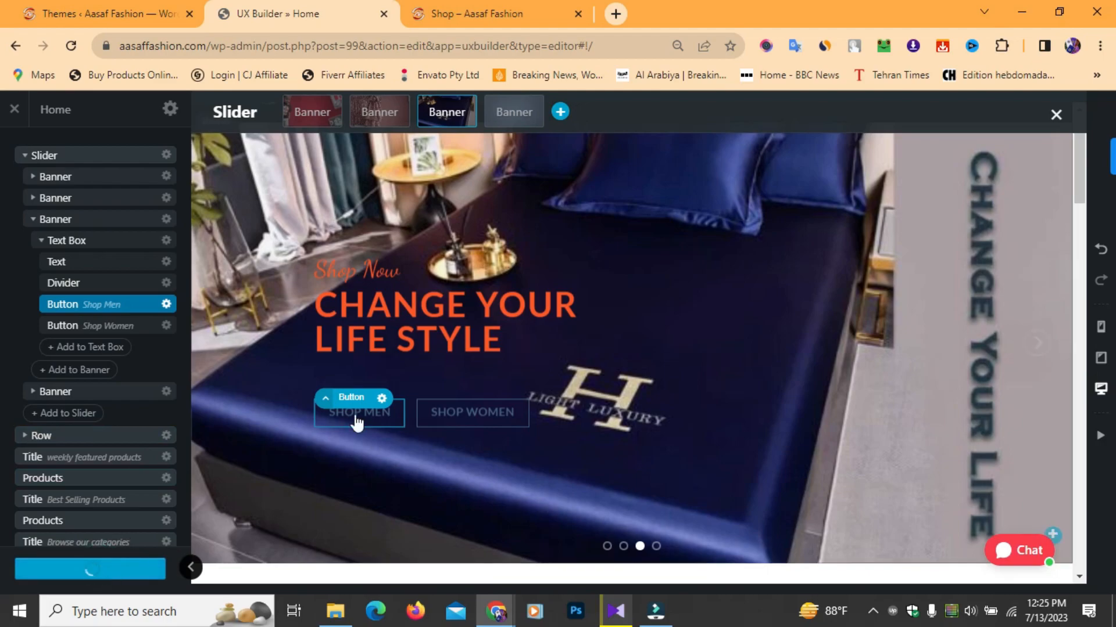
# - Test the third banner's Shop Men button on the live home page and return to the home page
pyautogui.click(463, 7)
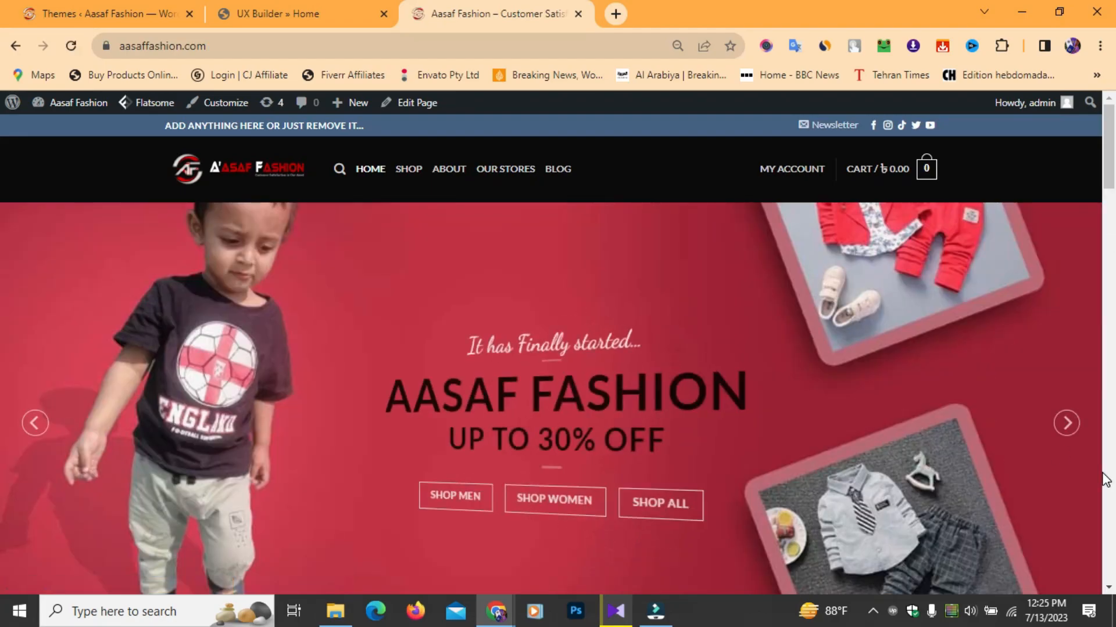
pyautogui.click(1066, 423)
pyautogui.click(1067, 424)
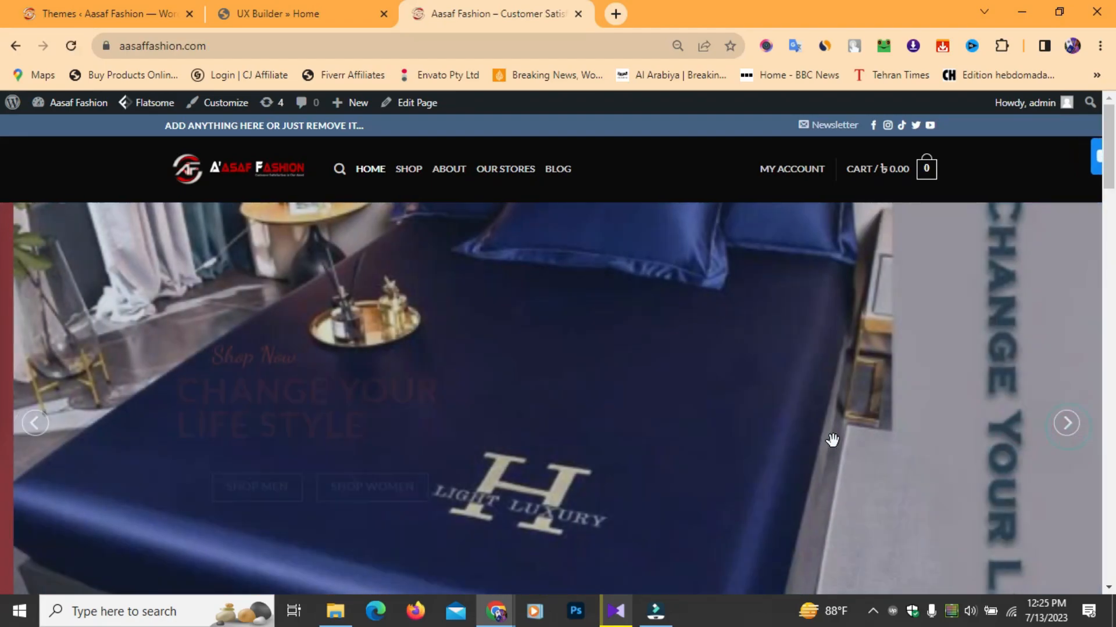
pyautogui.scroll(-3, 834, 443)
pyautogui.click(278, 330)
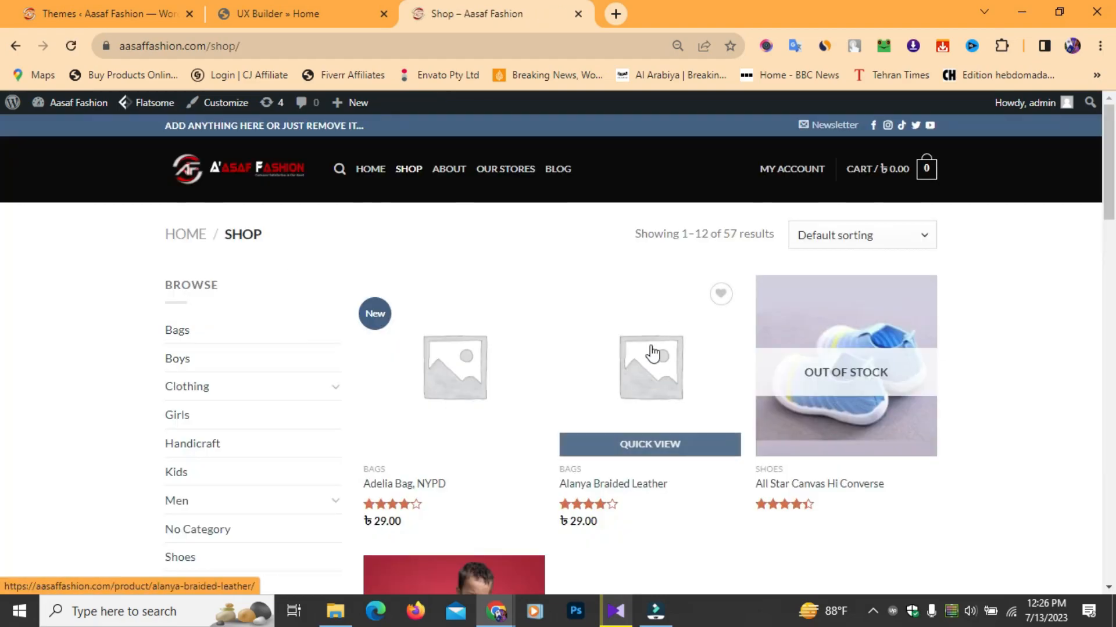
pyautogui.click(15, 47)
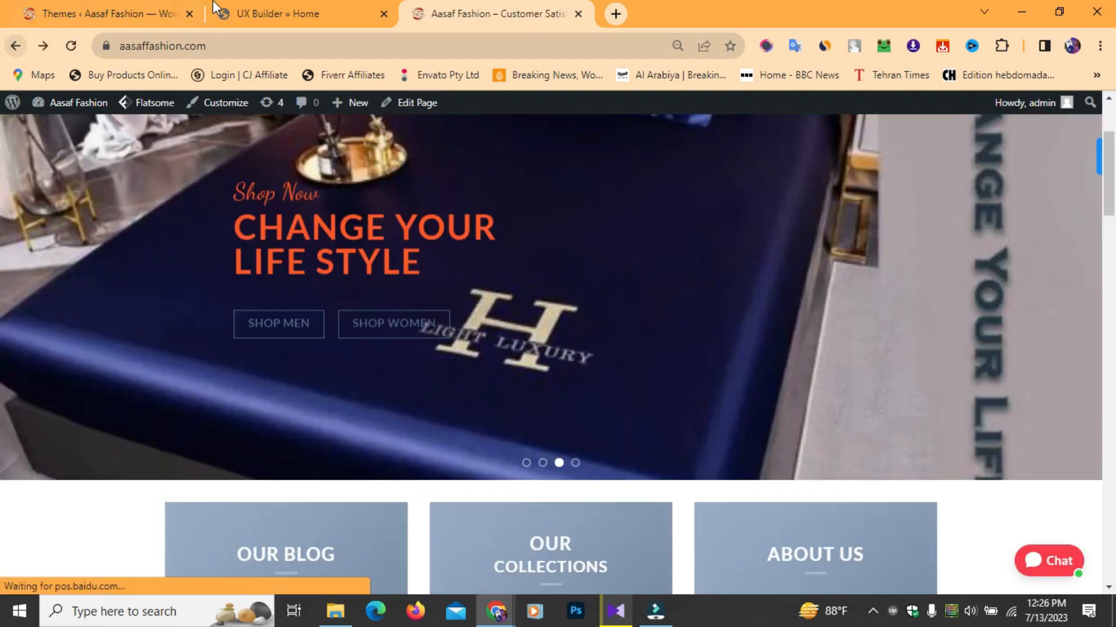
# - Return to the UX Builder and check the settings of the OUR BLOG banner below the slider
pyautogui.click(108, 14)
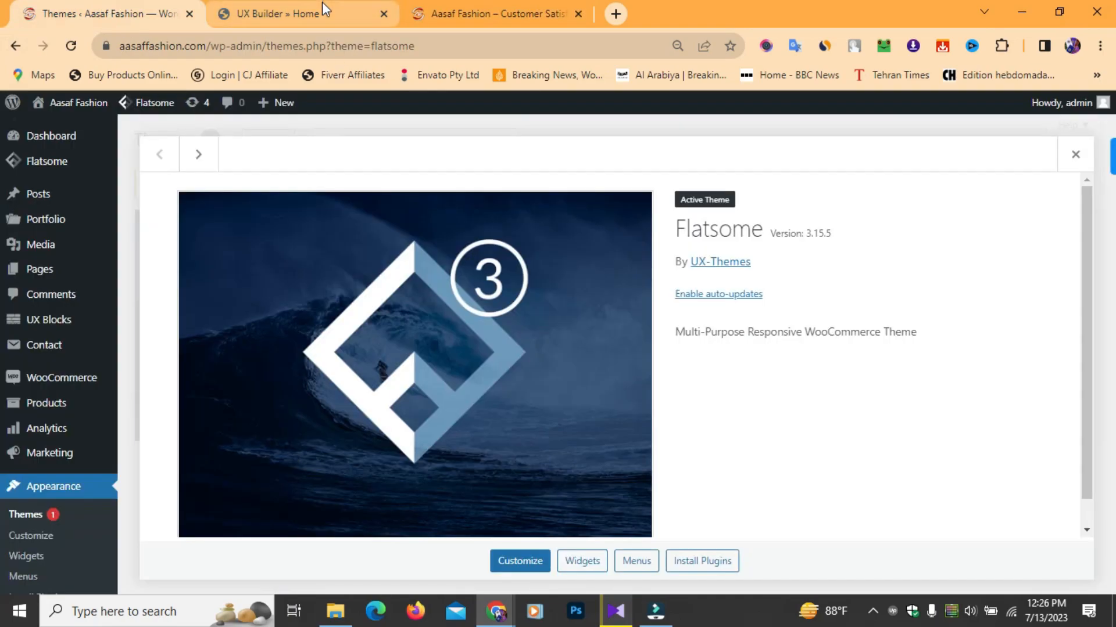
pyautogui.click(273, 13)
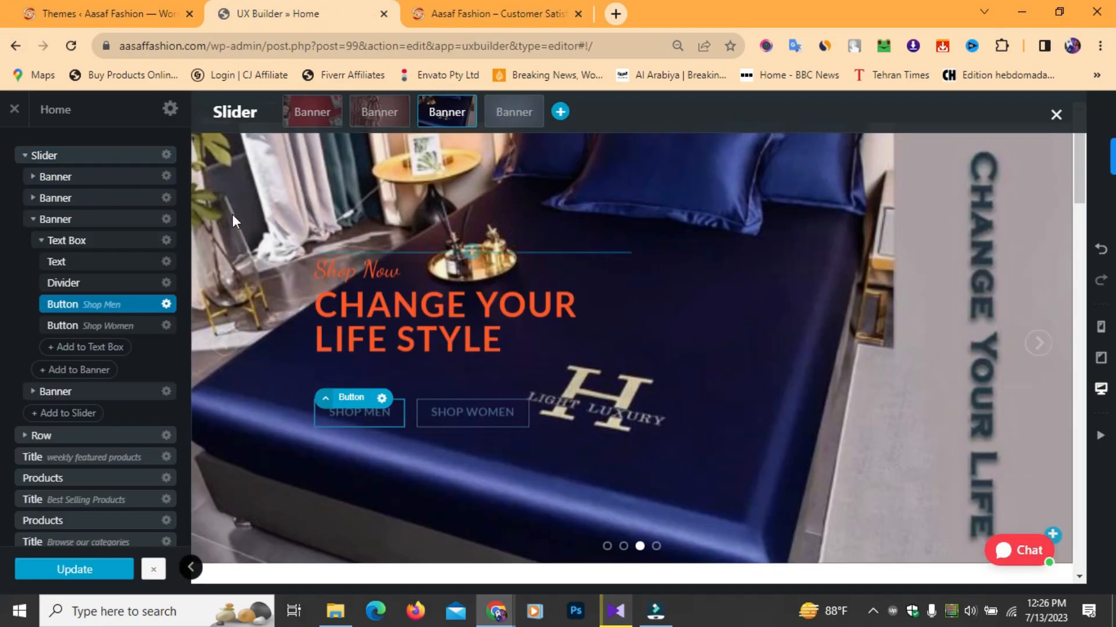
pyautogui.scroll(-8, 545, 369)
pyautogui.scroll(2, 545, 369)
pyautogui.scroll(1, 546, 377)
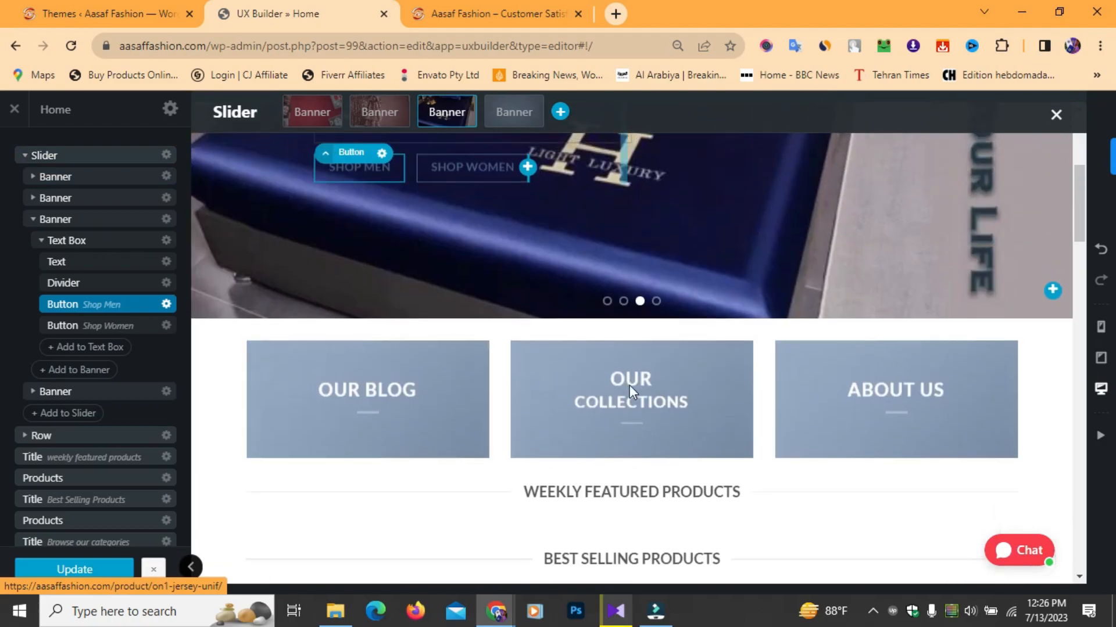
pyautogui.click(432, 350)
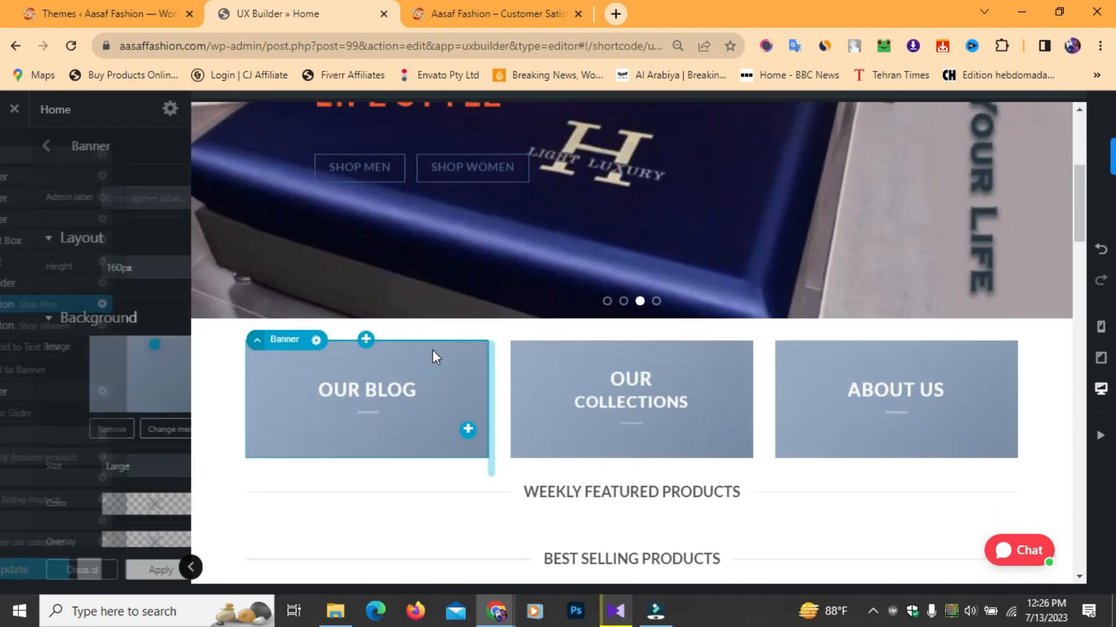
pyautogui.click(16, 152)
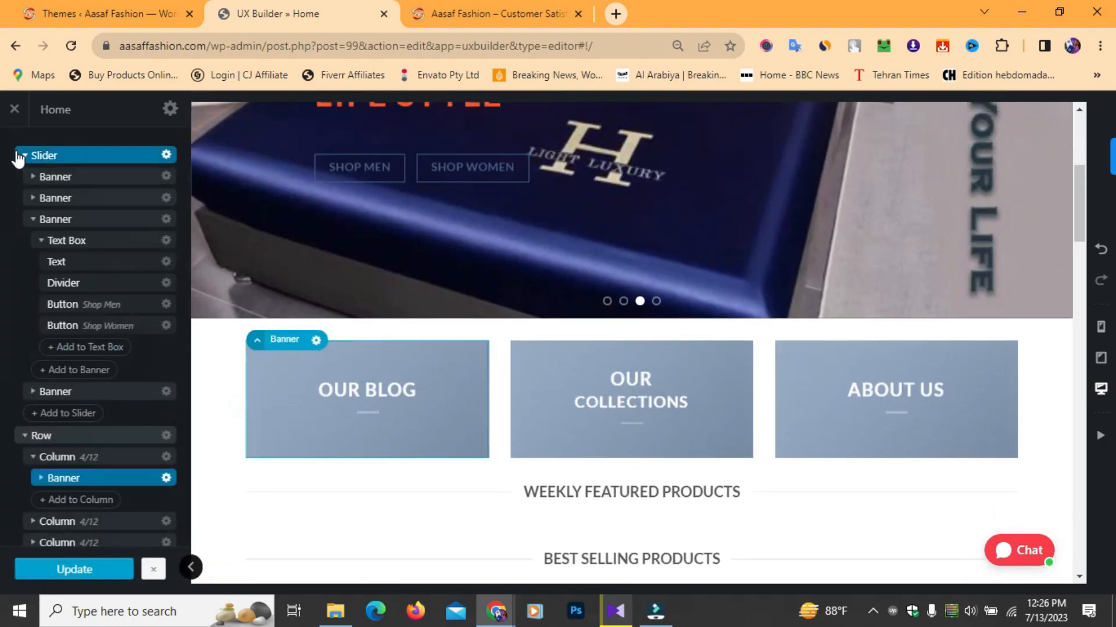
# - Collapse the slider and first row in the element tree, and locate the first Products, weekly featured products title and row elements
pyautogui.click(25, 156)
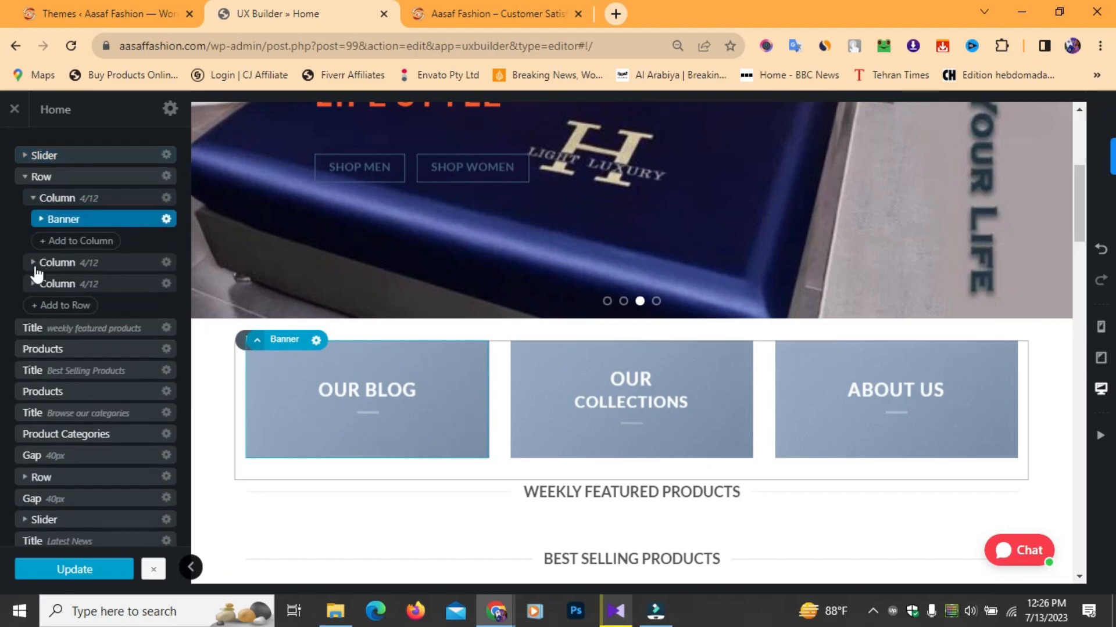
pyautogui.click(25, 177)
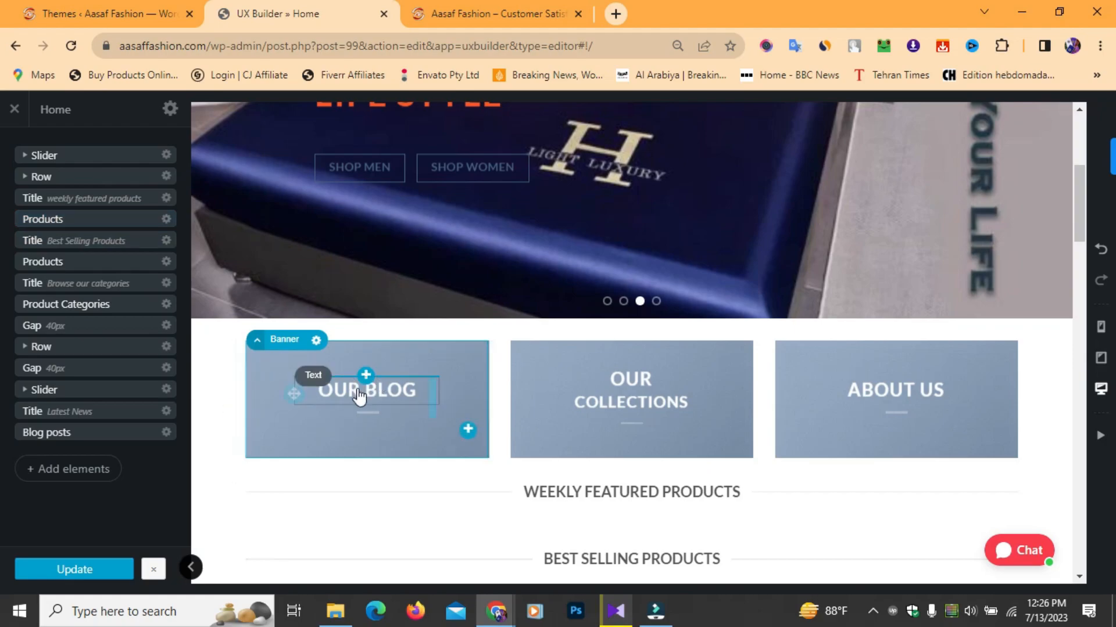
pyautogui.click(58, 221)
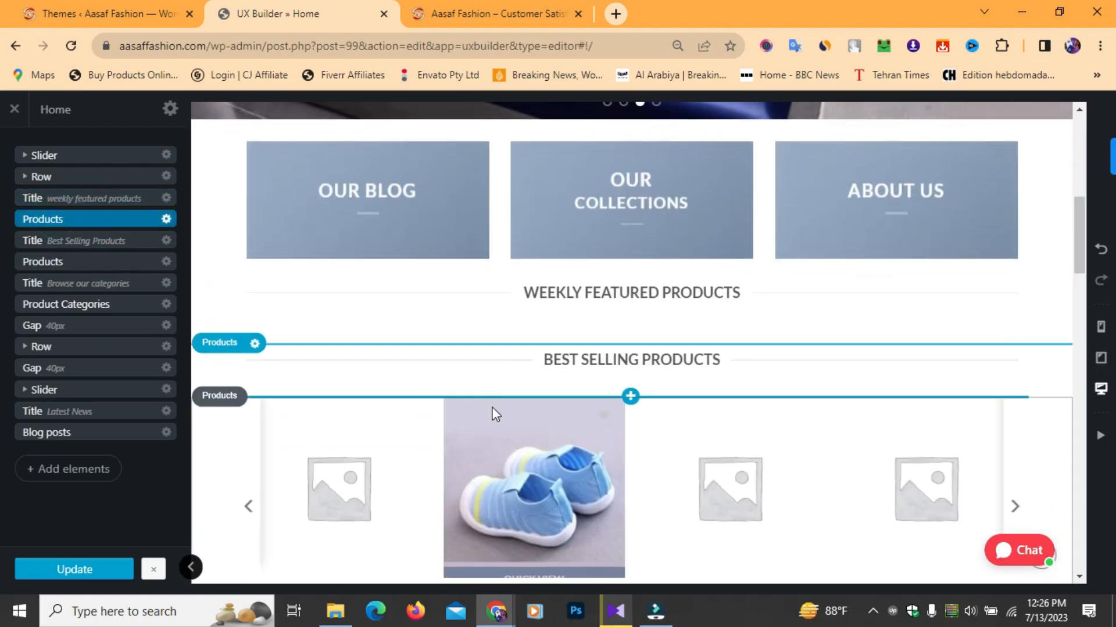
pyautogui.scroll(1, 360, 436)
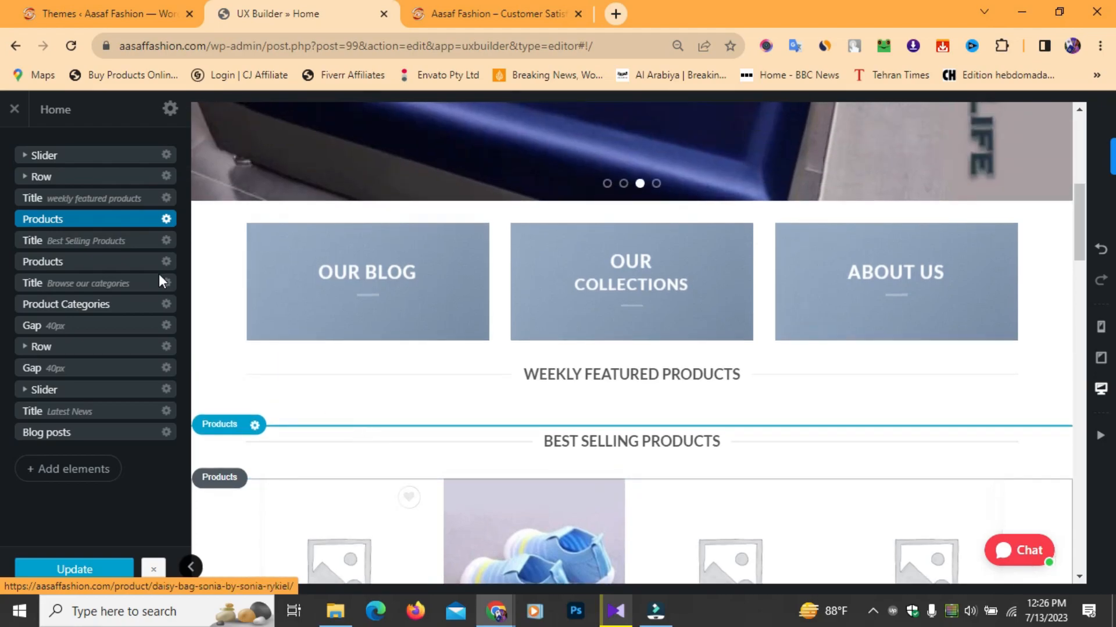
pyautogui.click(68, 200)
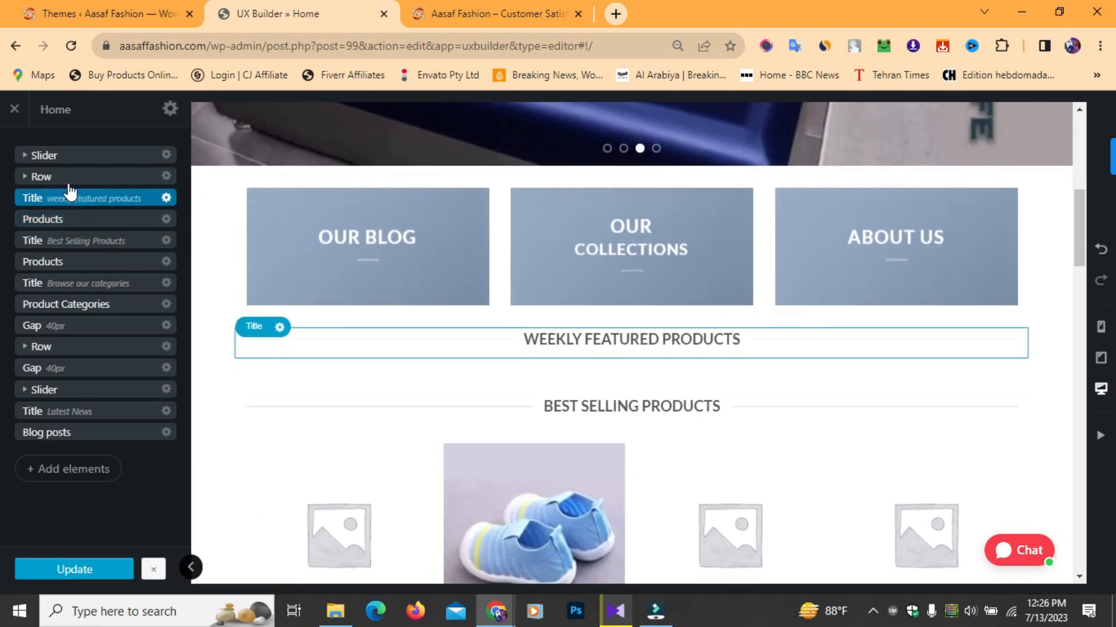
pyautogui.click(68, 178)
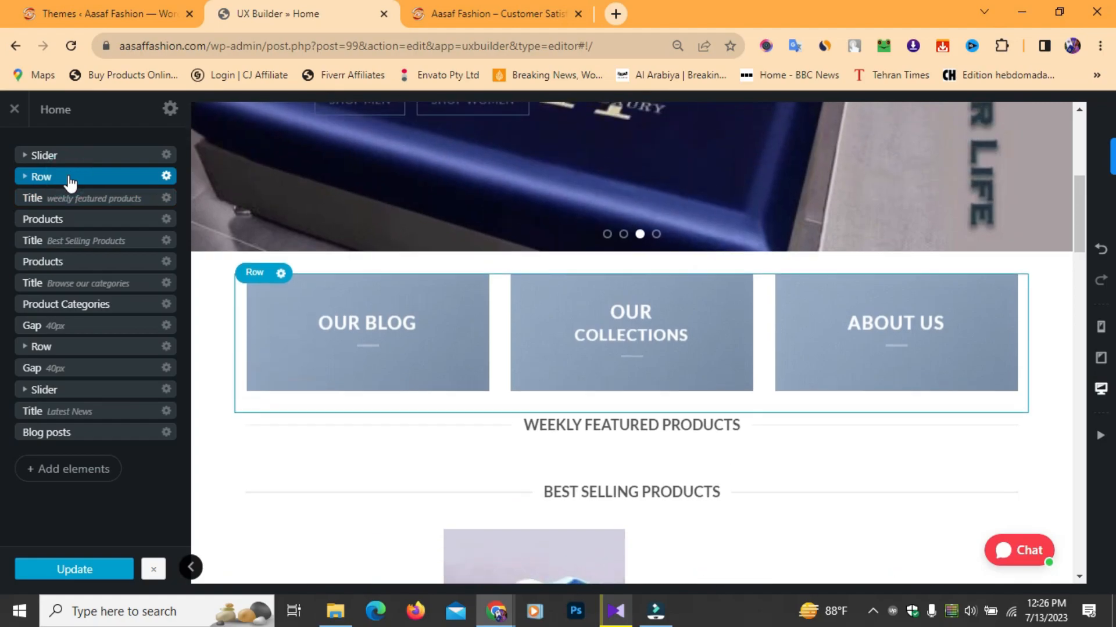
# - Expand the first row and locate its first and second columns on the page
pyautogui.click(24, 177)
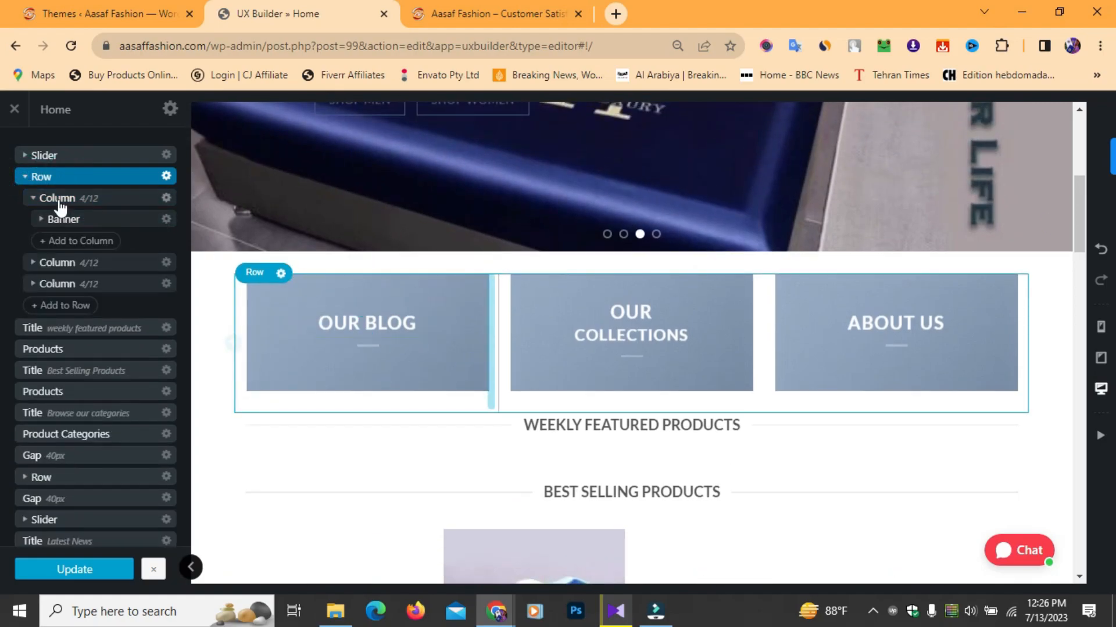
pyautogui.click(94, 199)
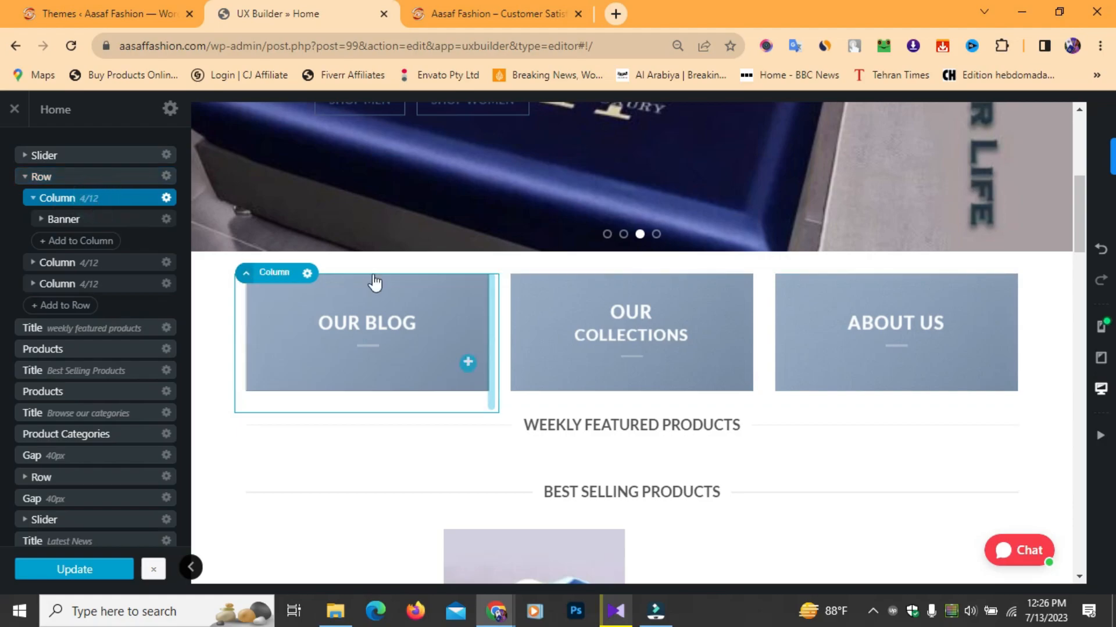
pyautogui.click(82, 262)
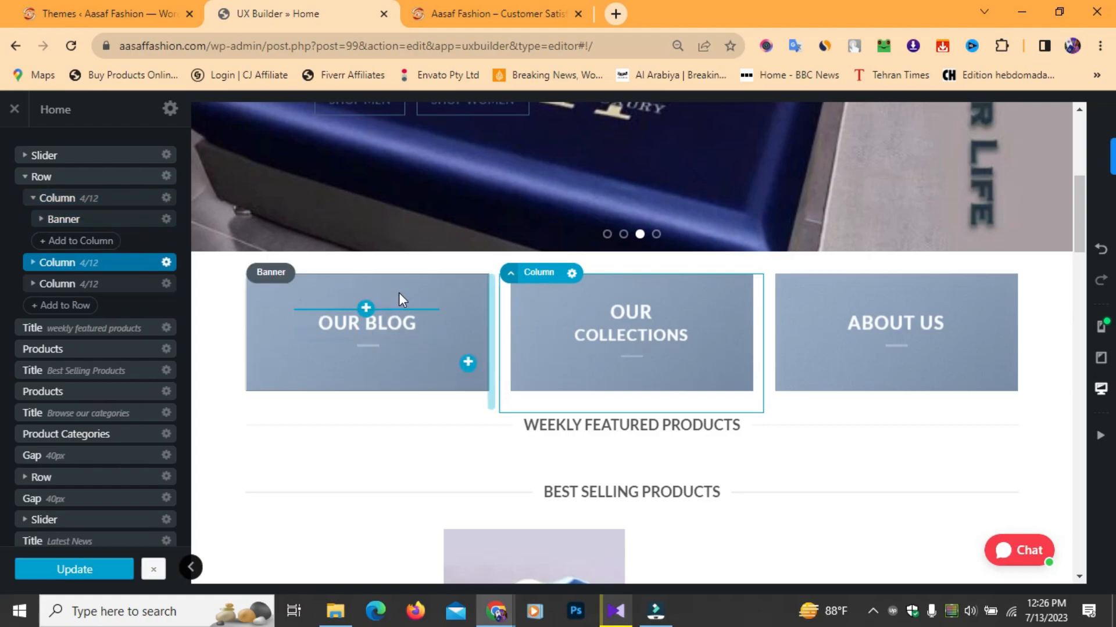
# - Replace the OUR BLOG banner's background image with the 5G-Heel-for-women picture from the media library
pyautogui.click(104, 225)
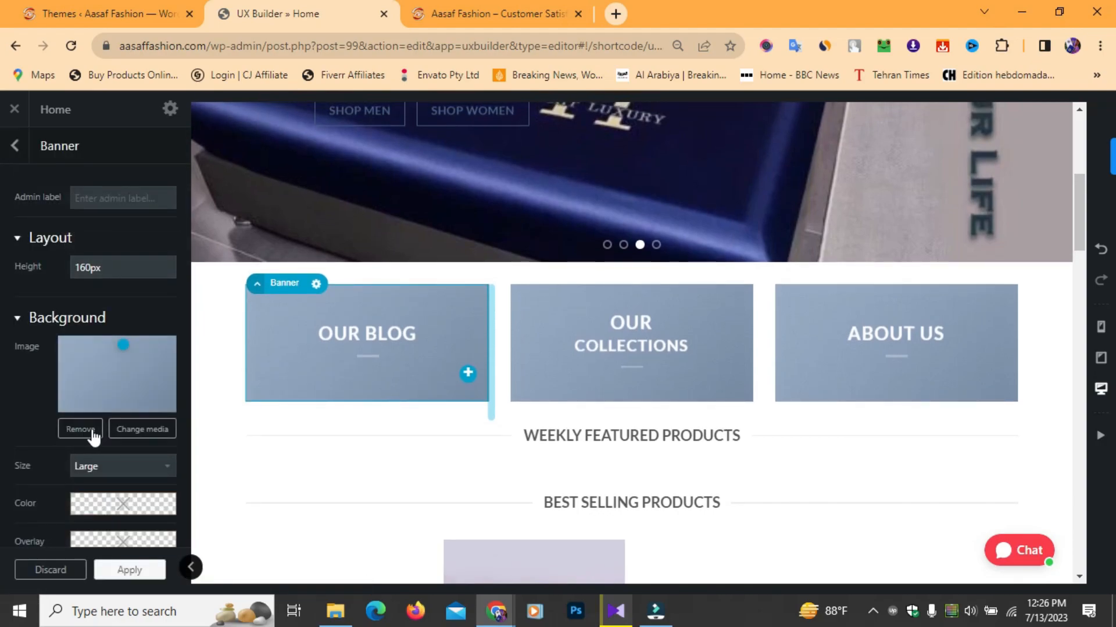
pyautogui.click(135, 437)
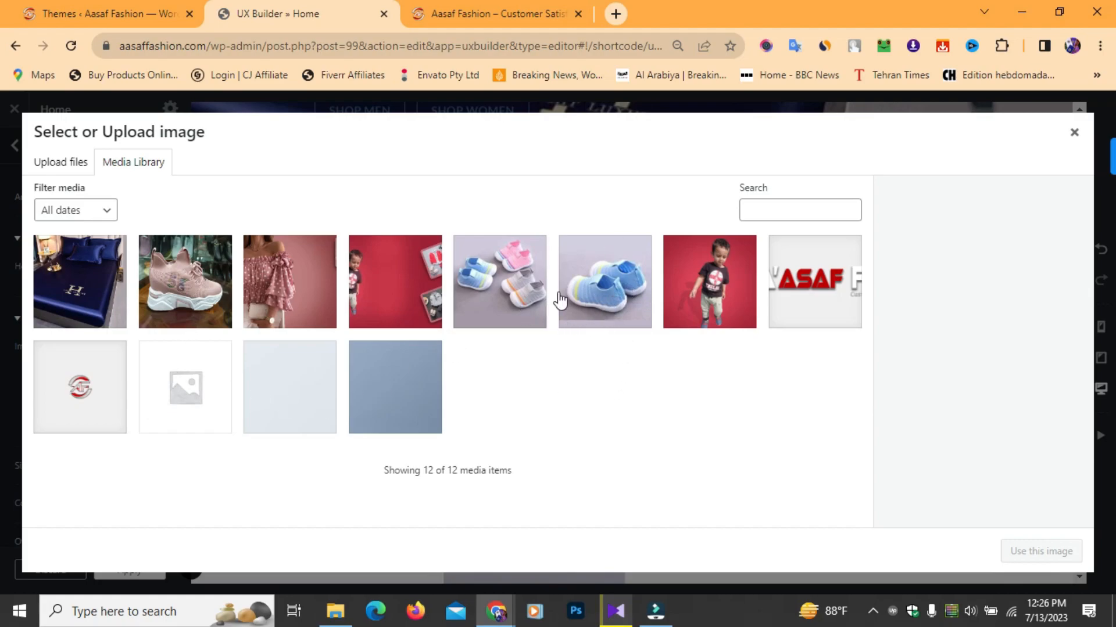
pyautogui.click(1074, 134)
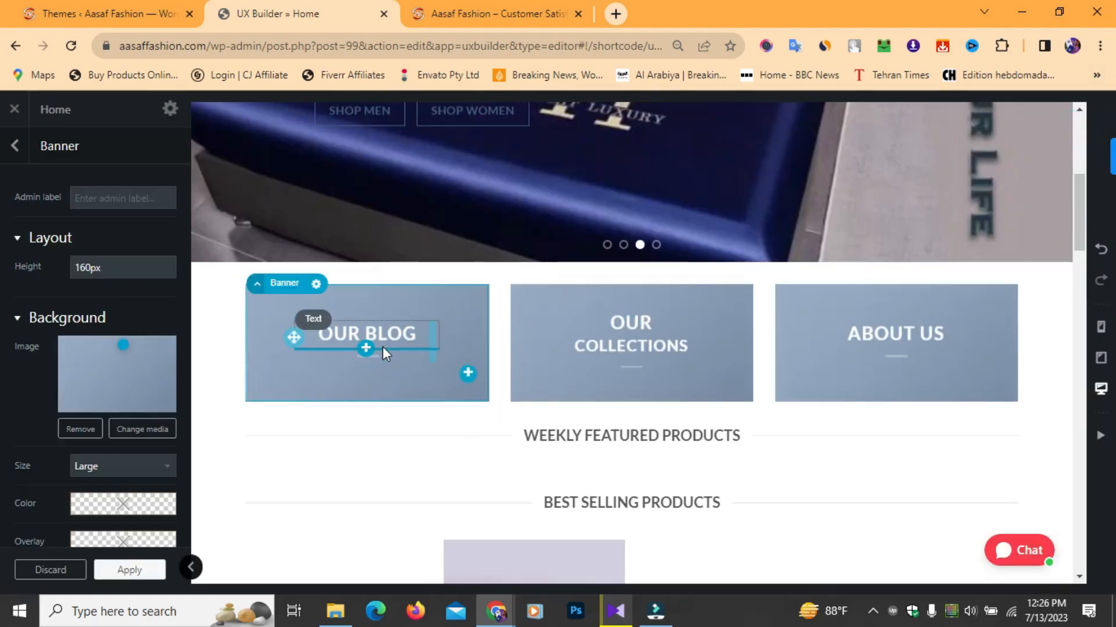
pyautogui.click(158, 429)
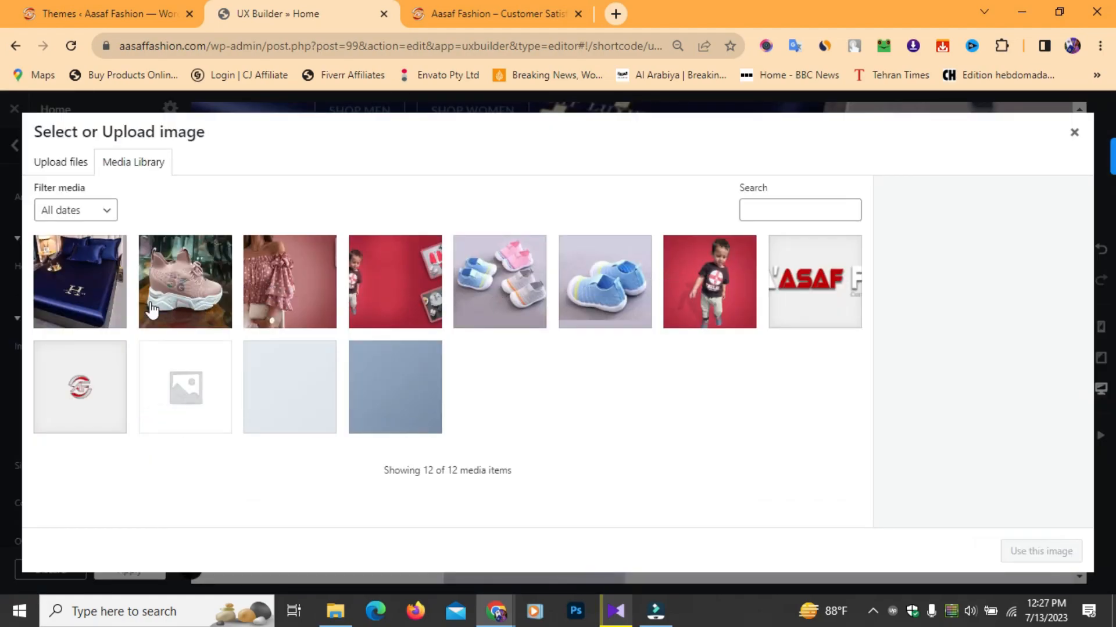
pyautogui.click(194, 285)
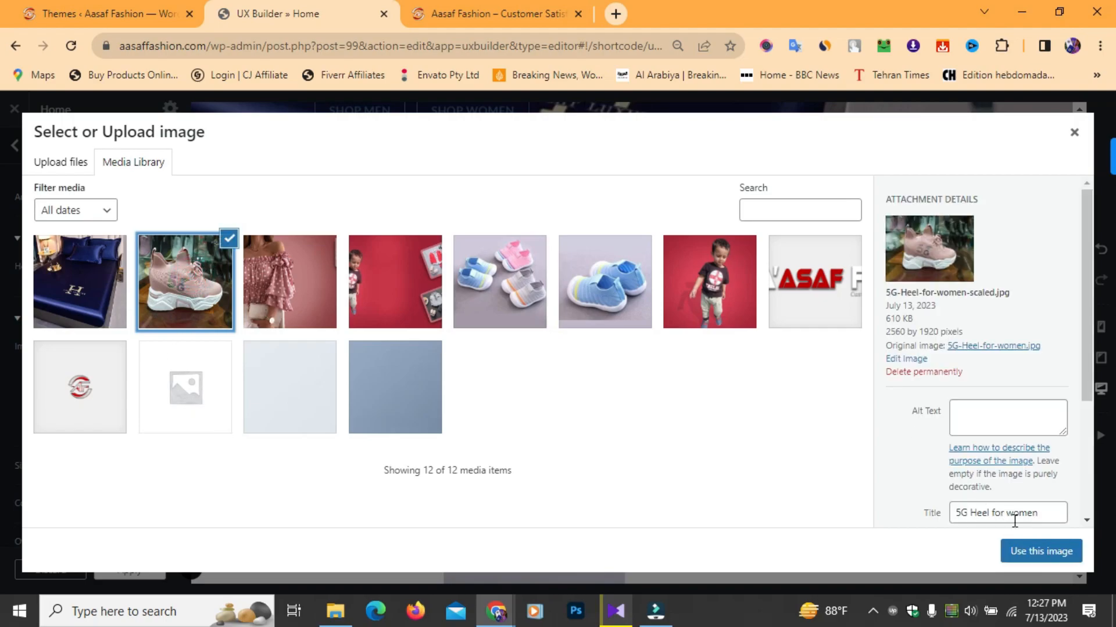
pyautogui.click(1028, 552)
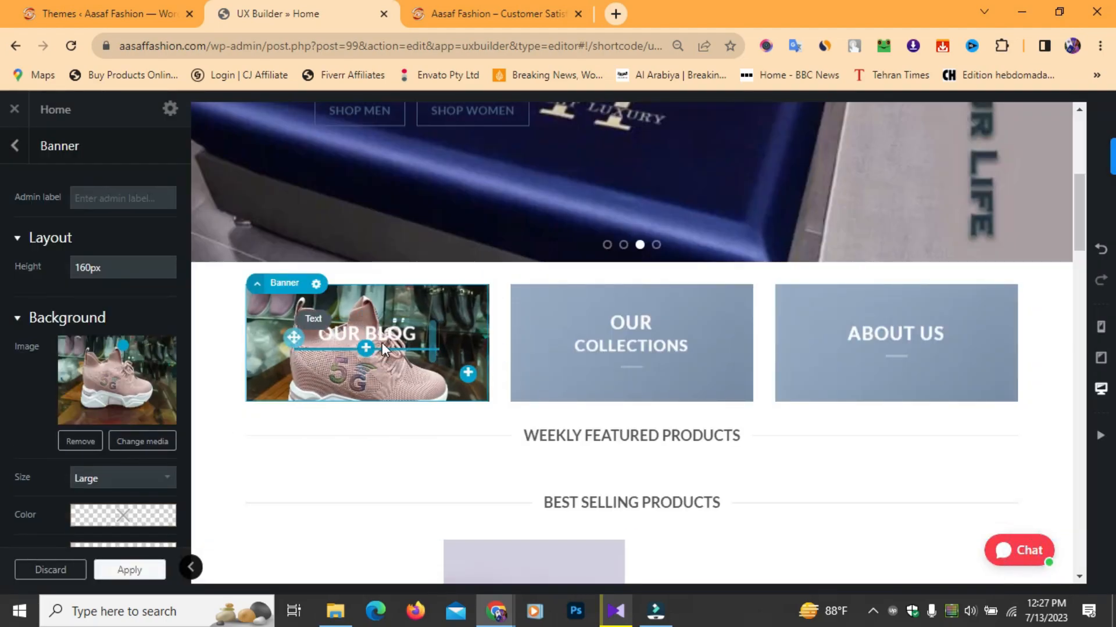
# - Try black, green and blue tones on the OUR BLOG banner's text and set its text color to white
pyautogui.click(348, 335)
pyautogui.moveTo(104, 480)
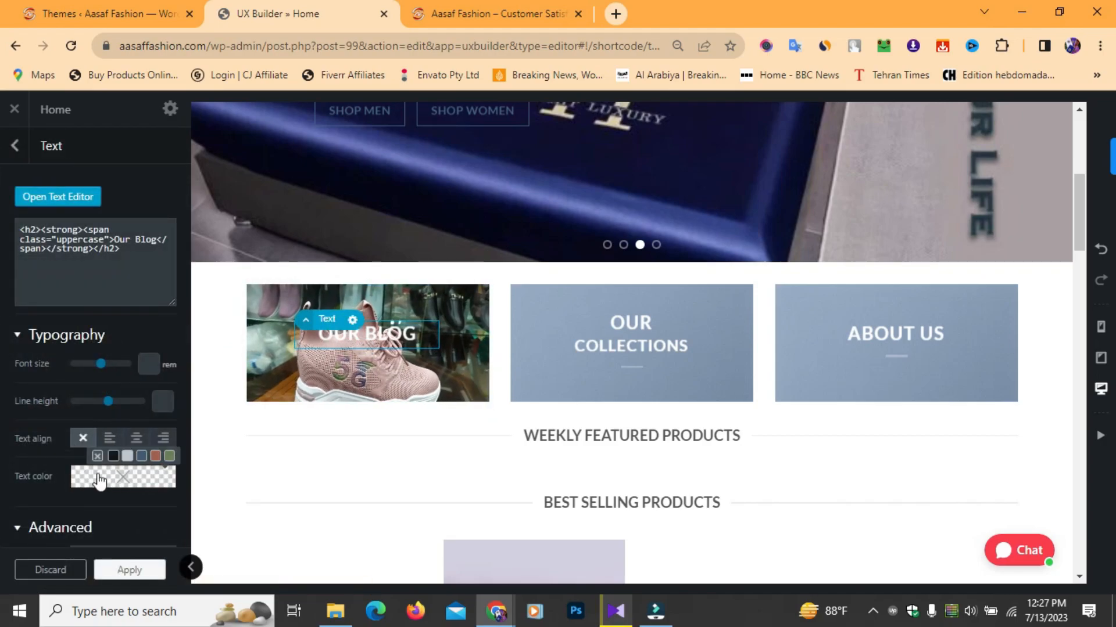
pyautogui.click(114, 457)
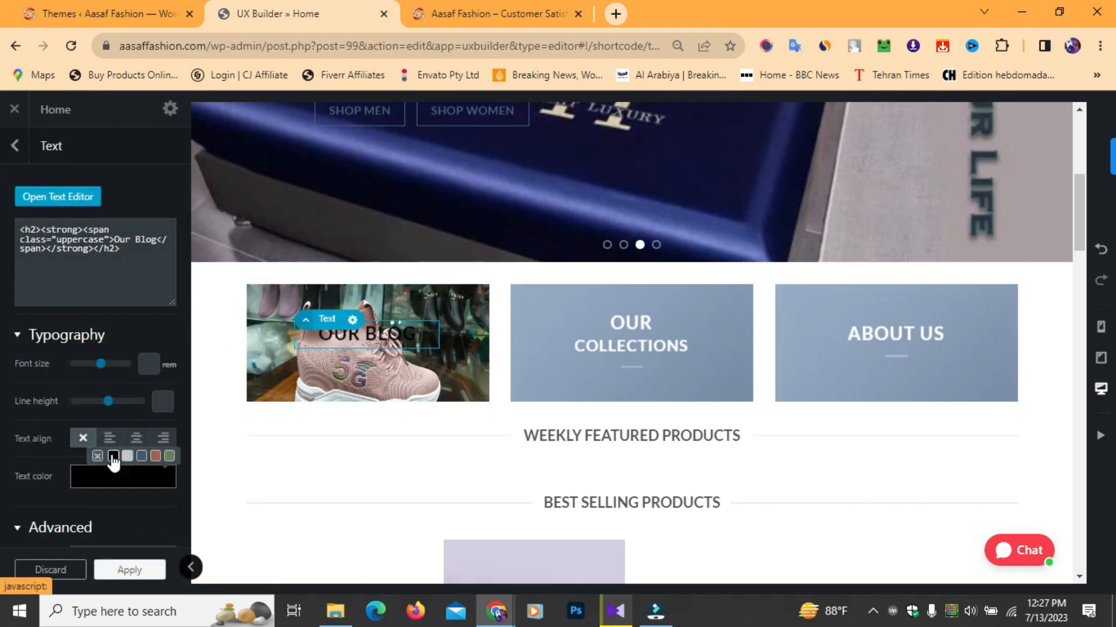
pyautogui.click(155, 457)
pyautogui.click(169, 457)
pyautogui.click(142, 481)
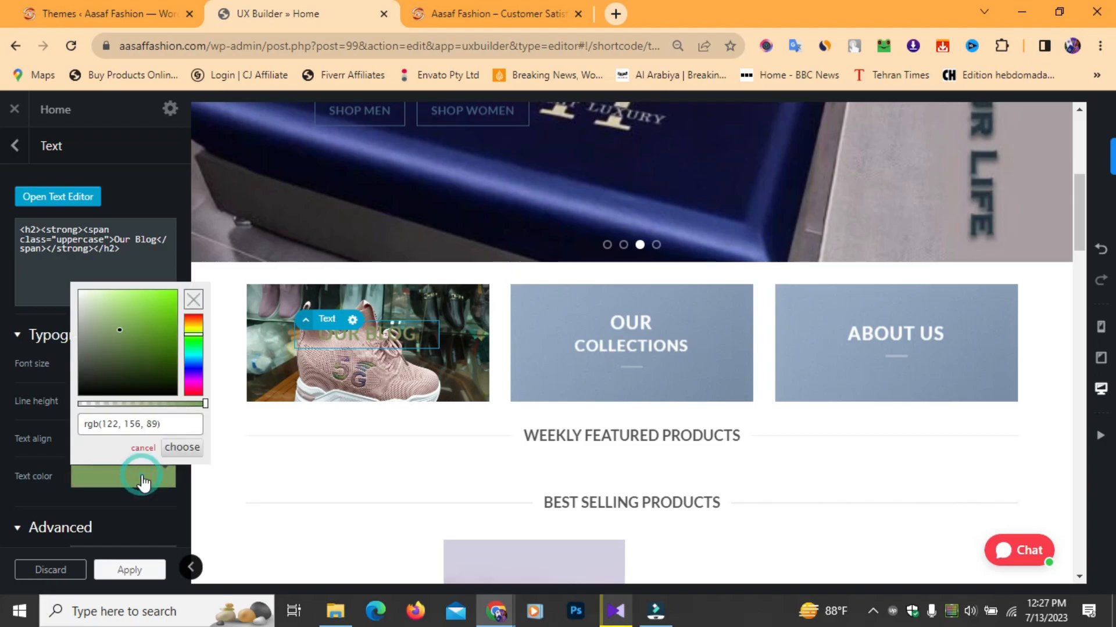
pyautogui.click(193, 367)
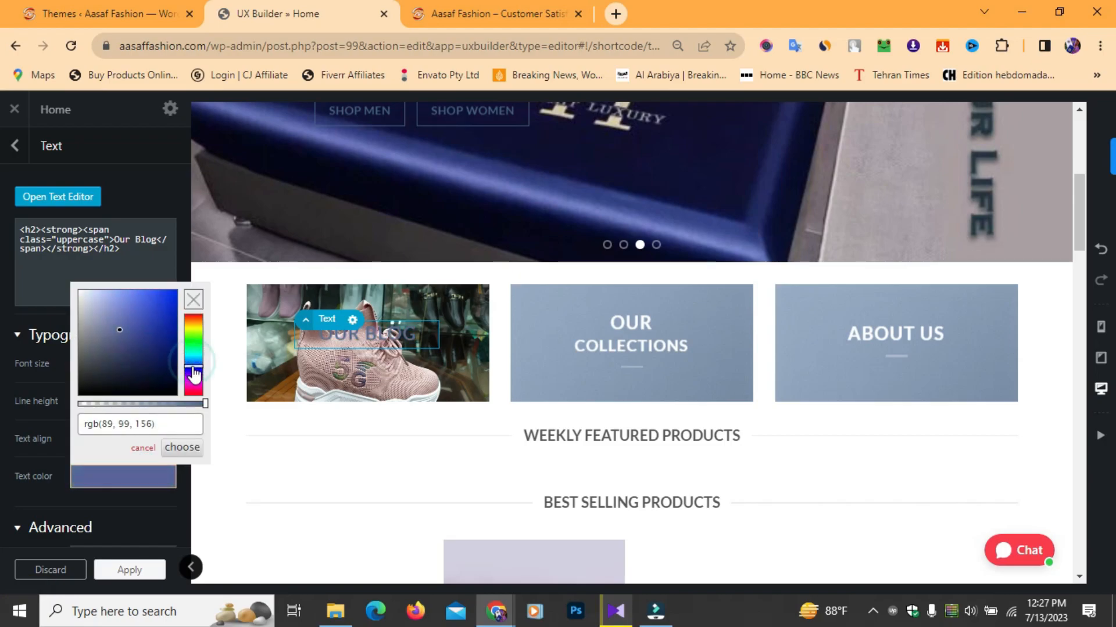
pyautogui.moveTo(177, 362)
pyautogui.mouseDown()
pyautogui.moveTo(165, 360)
pyautogui.moveTo(165, 297)
pyautogui.moveTo(98, 300)
pyautogui.moveTo(107, 330)
pyautogui.moveTo(141, 343)
pyautogui.moveTo(155, 365)
pyautogui.moveTo(138, 333)
pyautogui.moveTo(106, 316)
pyautogui.mouseUp()
pyautogui.click(81, 280)
pyautogui.click(126, 479)
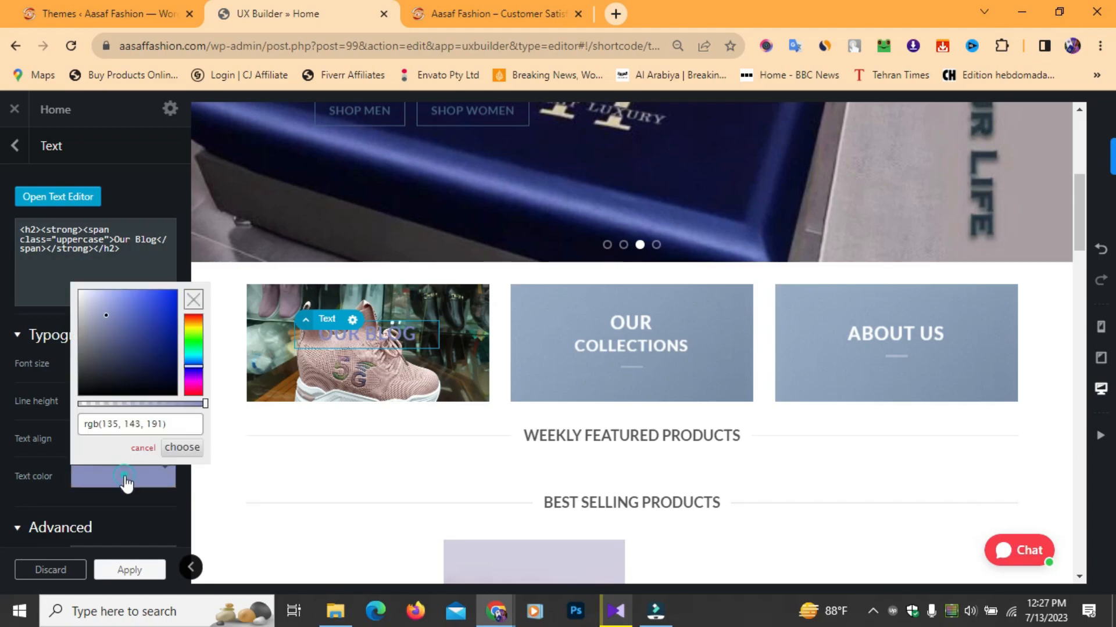
pyautogui.click(126, 483)
pyautogui.click(128, 456)
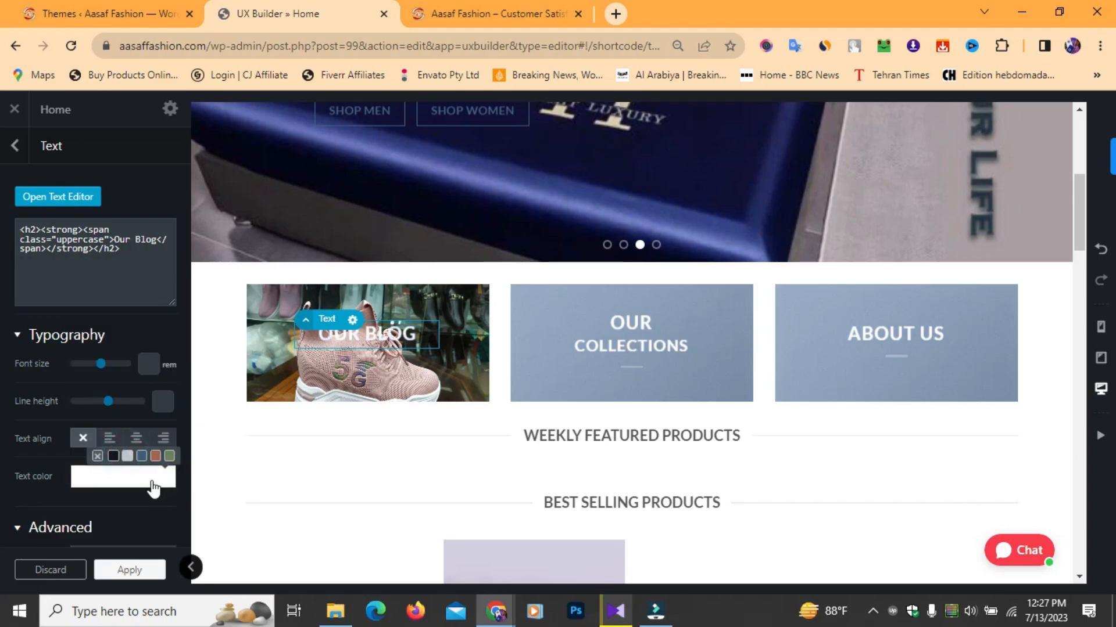
pyautogui.scroll(-1, 107, 495)
pyautogui.scroll(-1, 106, 495)
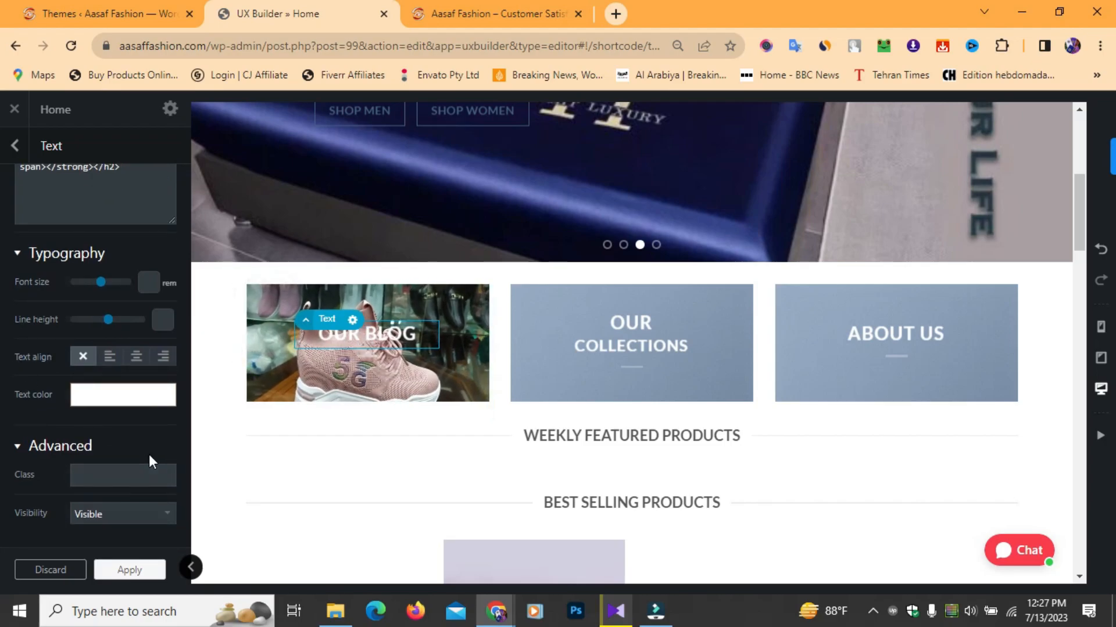
pyautogui.scroll(-1, 105, 504)
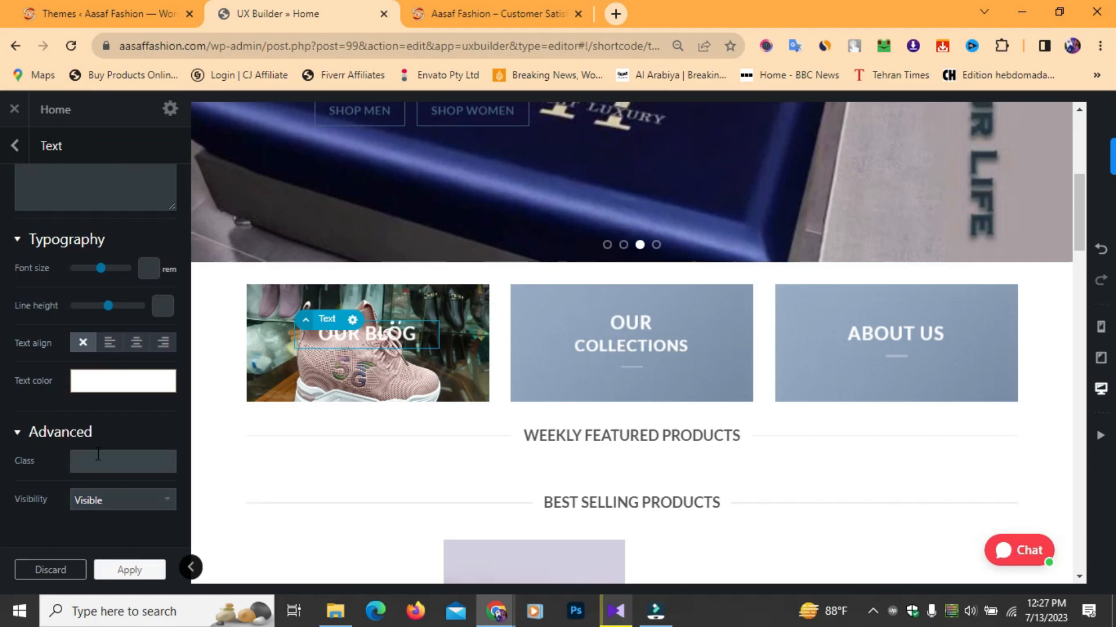
pyautogui.scroll(2, 98, 456)
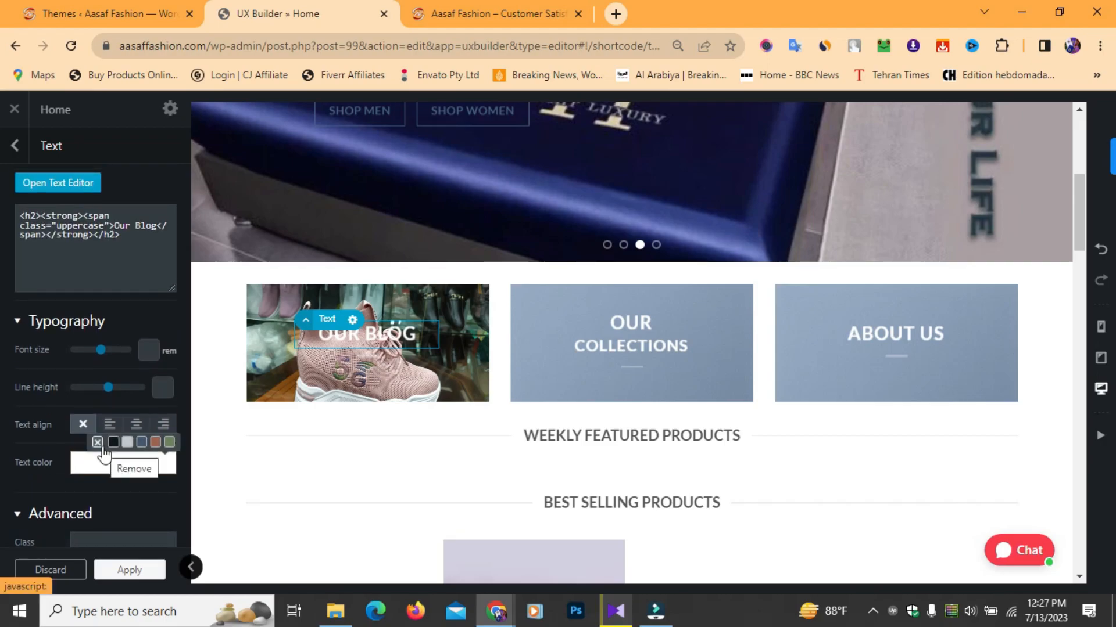
pyautogui.scroll(1, 83, 446)
pyautogui.scroll(-3, 133, 321)
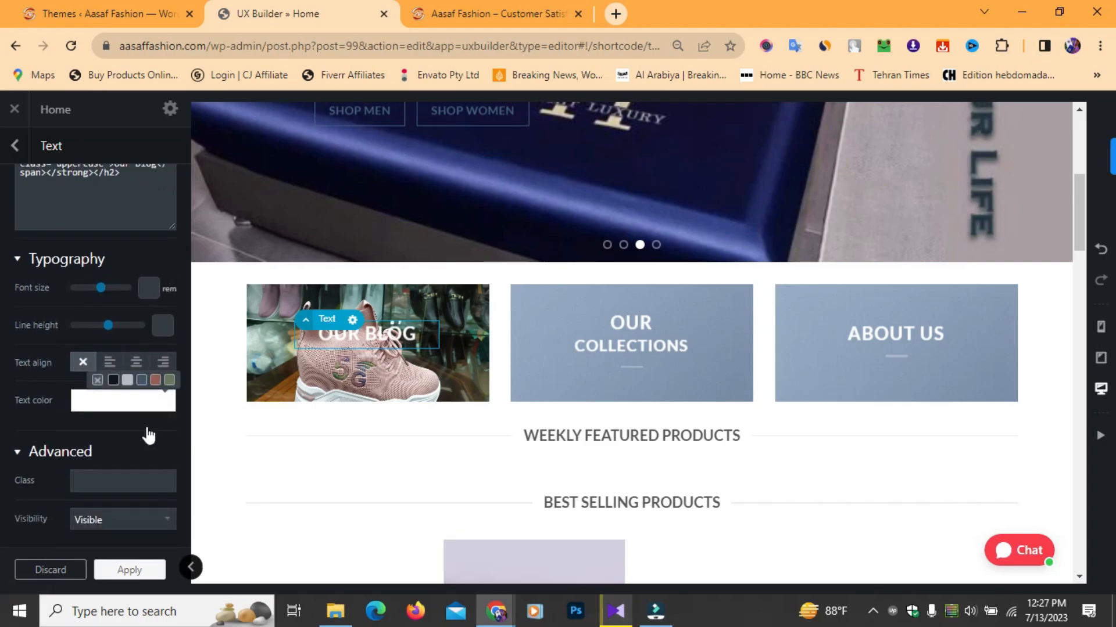
# - Add the dark preset overlay to the OUR BLOG banner's background, apply it and update the page
pyautogui.click(448, 305)
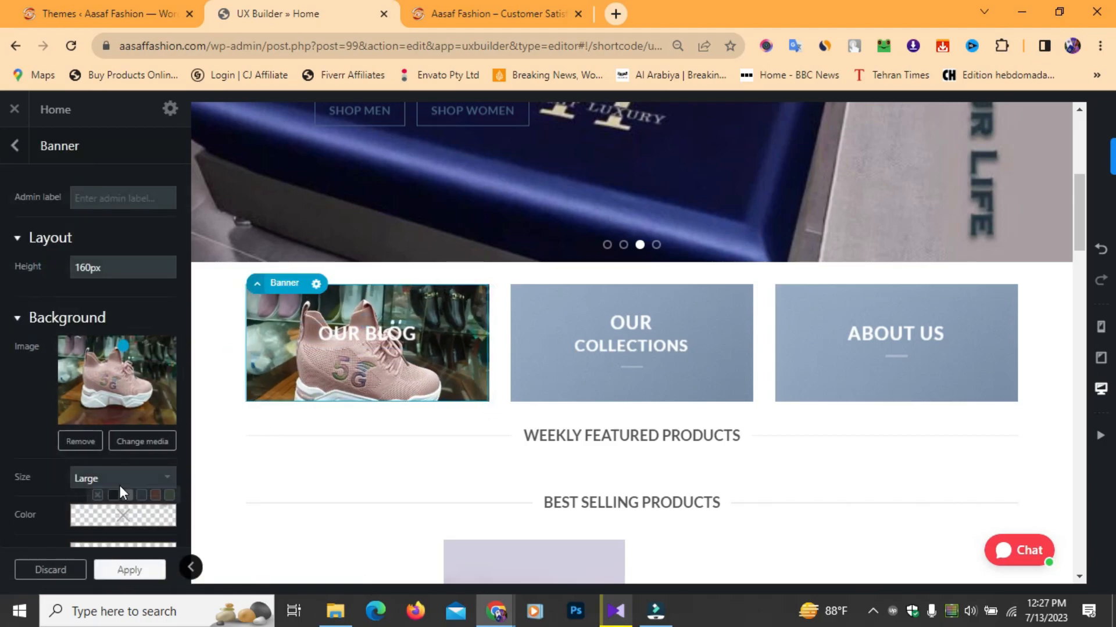
pyautogui.scroll(-3, 120, 488)
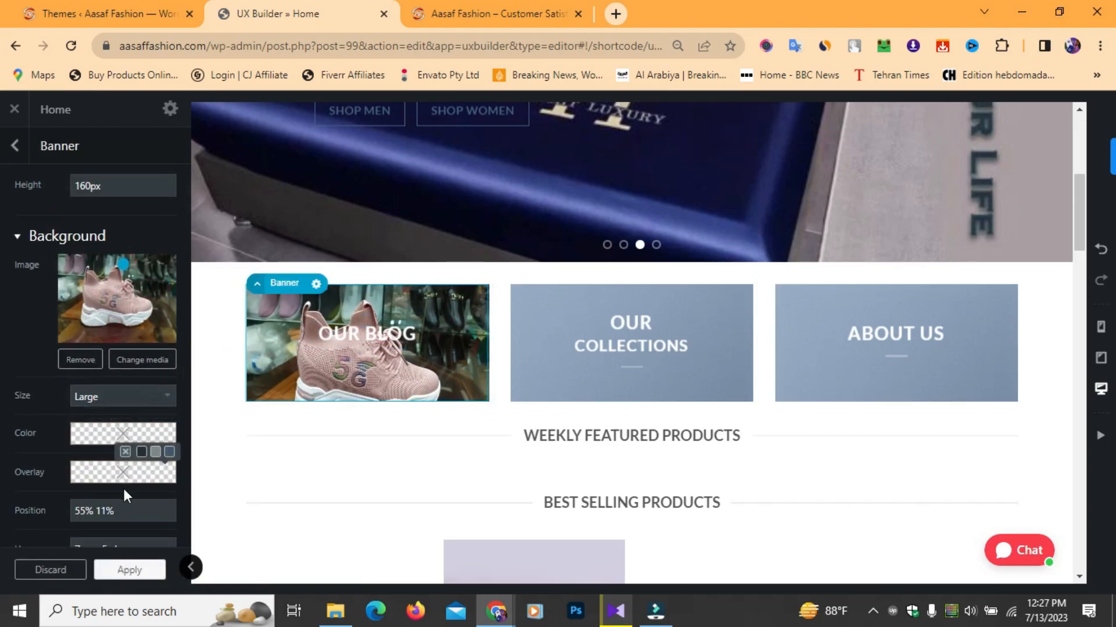
pyautogui.click(143, 453)
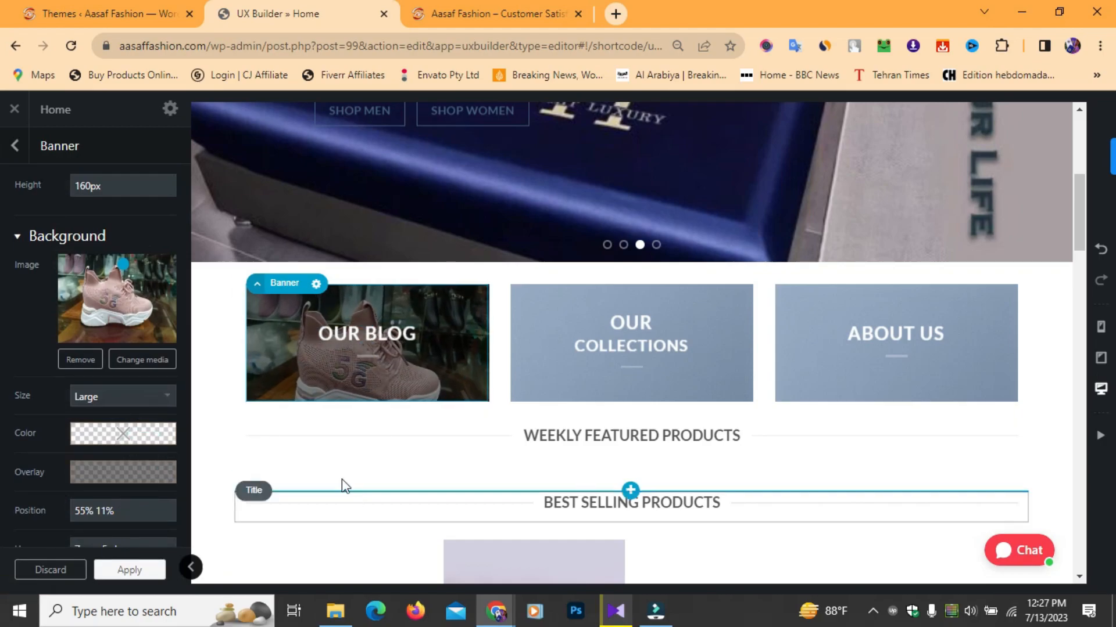
pyautogui.click(132, 572)
pyautogui.click(110, 571)
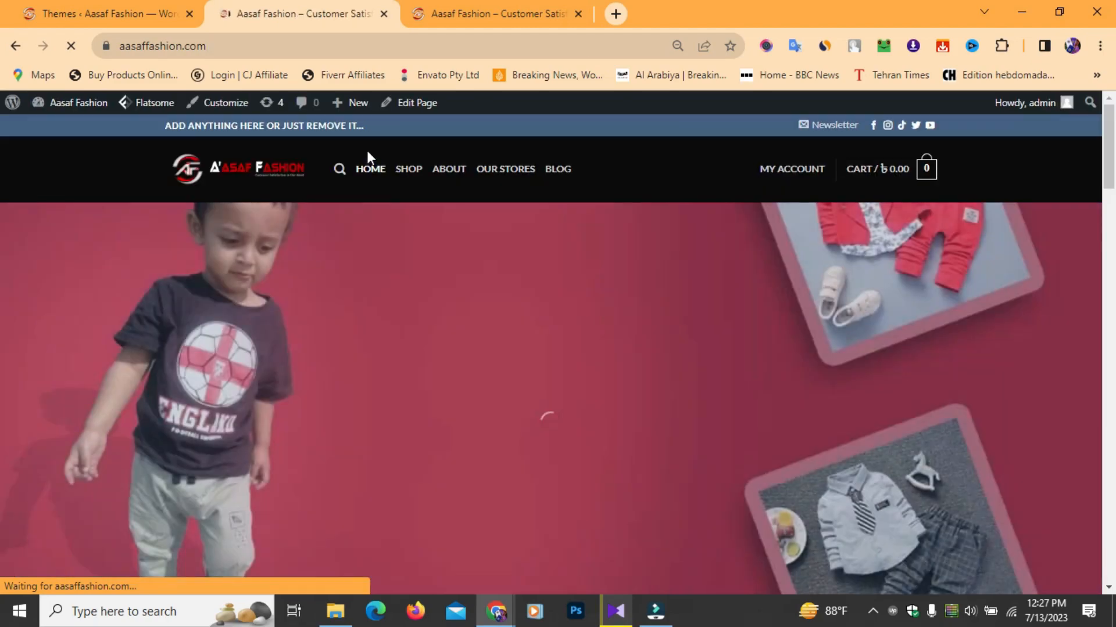
# - Open the Menus management page in the WordPress admin and review the Secondary menu's items and display locations
pyautogui.click(121, 8)
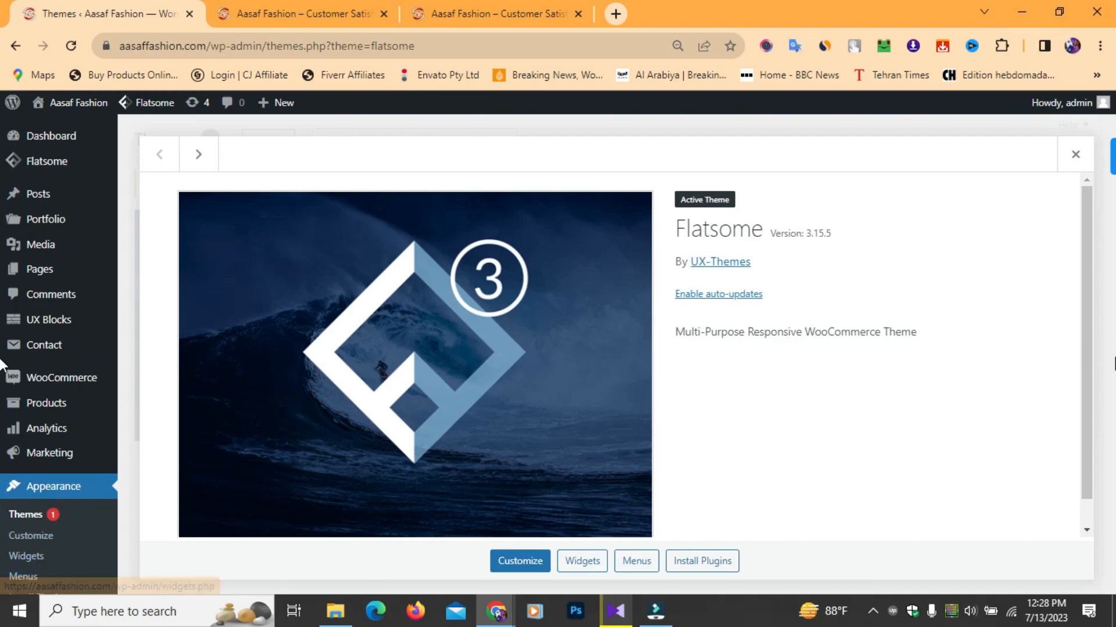
pyautogui.scroll(-1, 1082, 378)
pyautogui.click(31, 140)
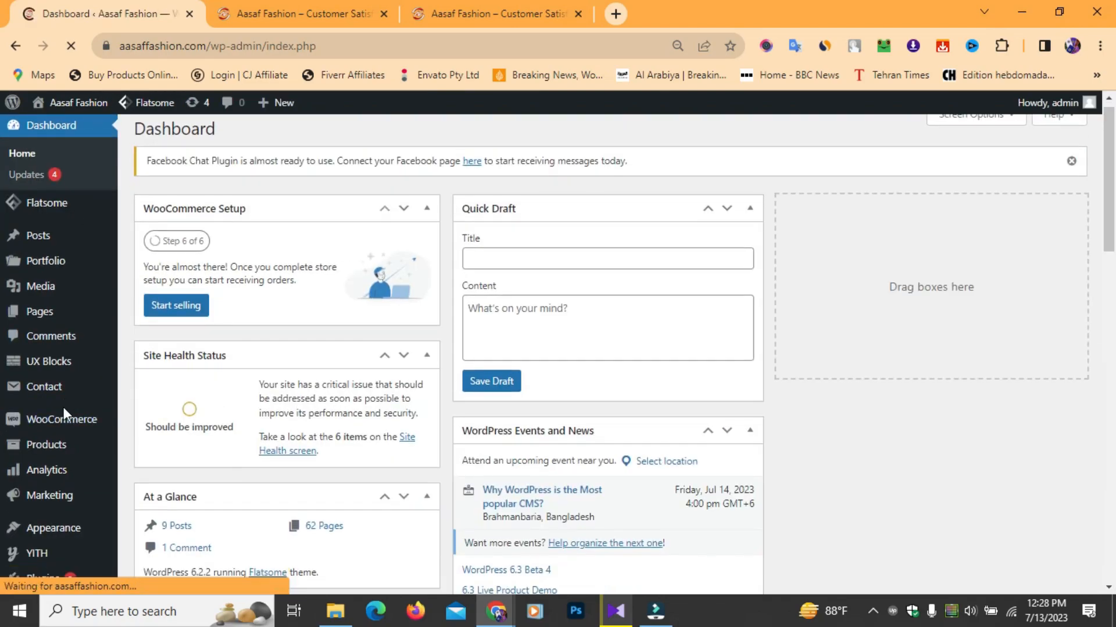
pyautogui.scroll(-8, 438, 331)
pyautogui.scroll(-3, 29, 441)
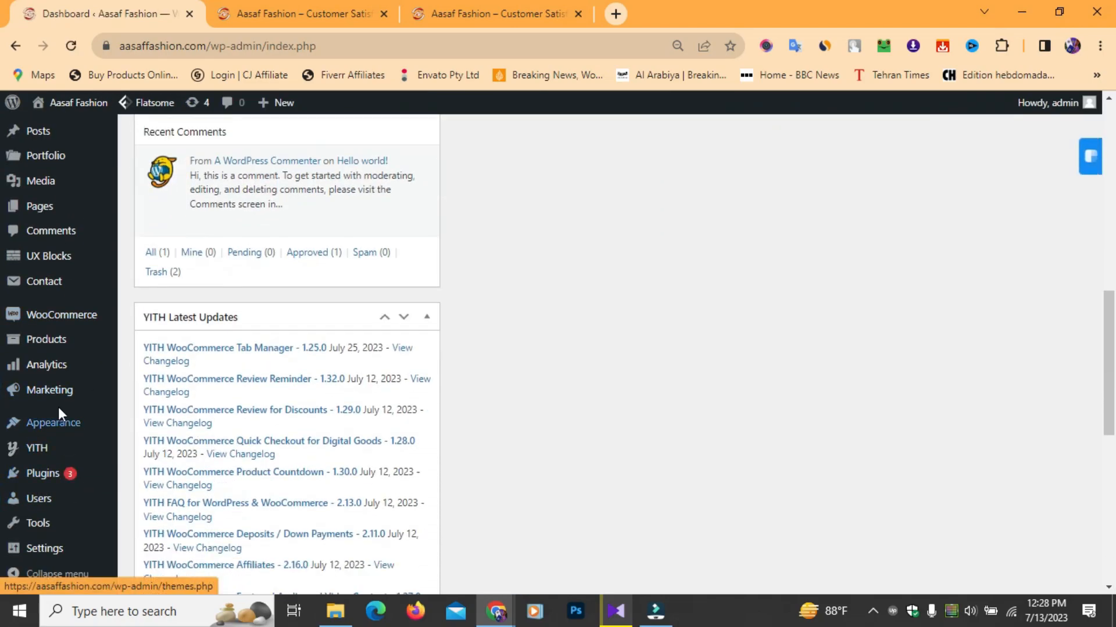
pyautogui.moveTo(78, 433)
pyautogui.click(156, 491)
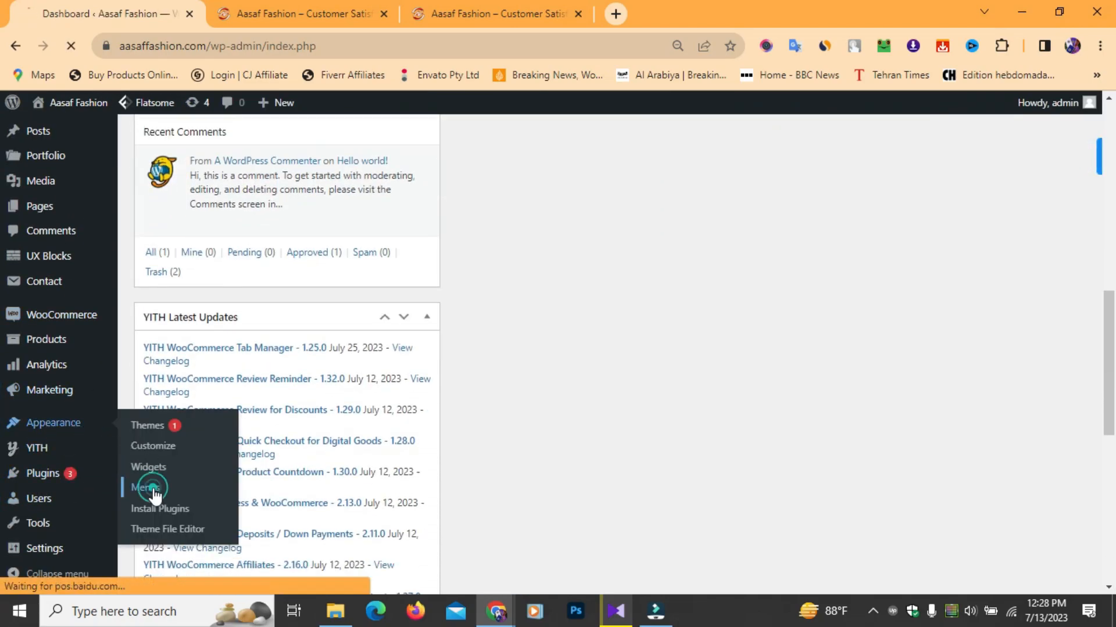
pyautogui.scroll(-4, 600, 324)
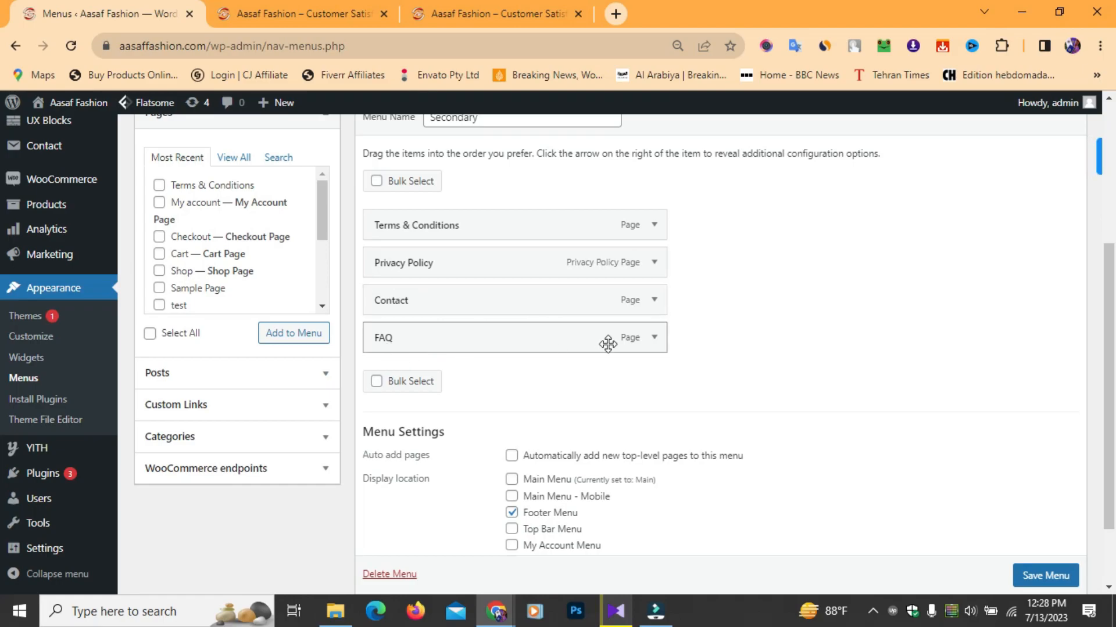
# - Compare the live home page's header and footer links with the Secondary menu in the admin
pyautogui.click(318, 16)
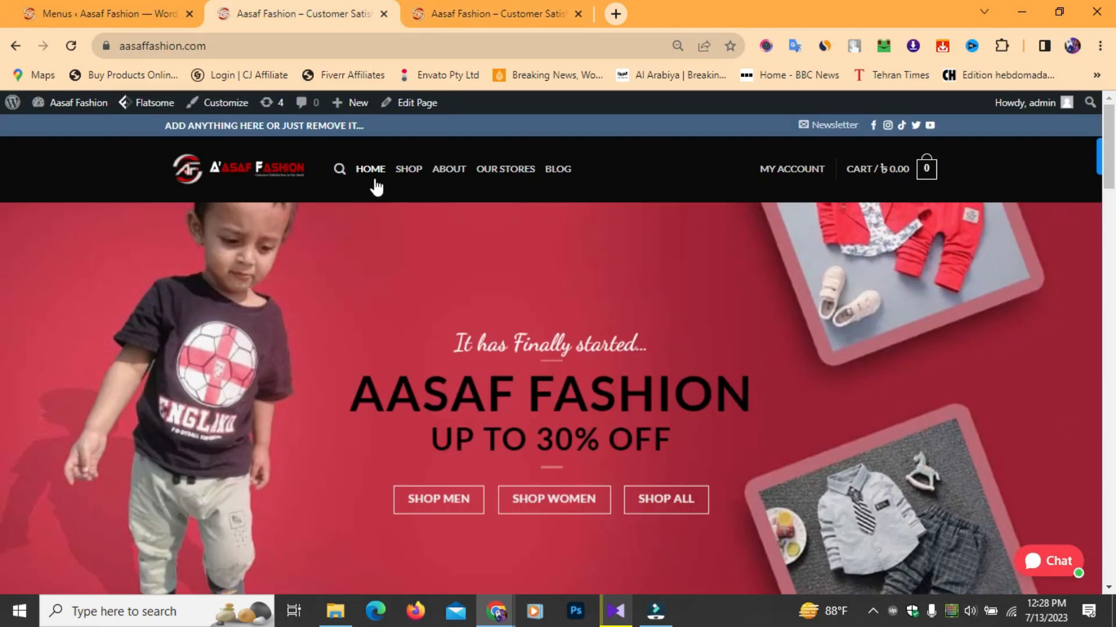
pyautogui.click(107, 8)
pyautogui.scroll(5, 556, 325)
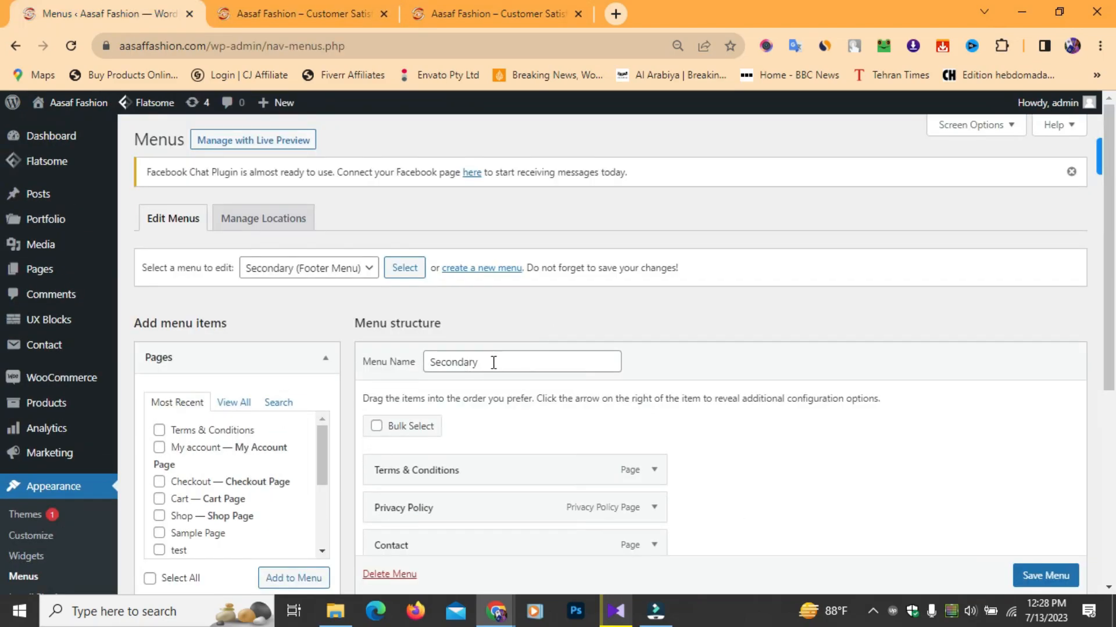
pyautogui.click(278, 10)
pyautogui.scroll(-15, 583, 406)
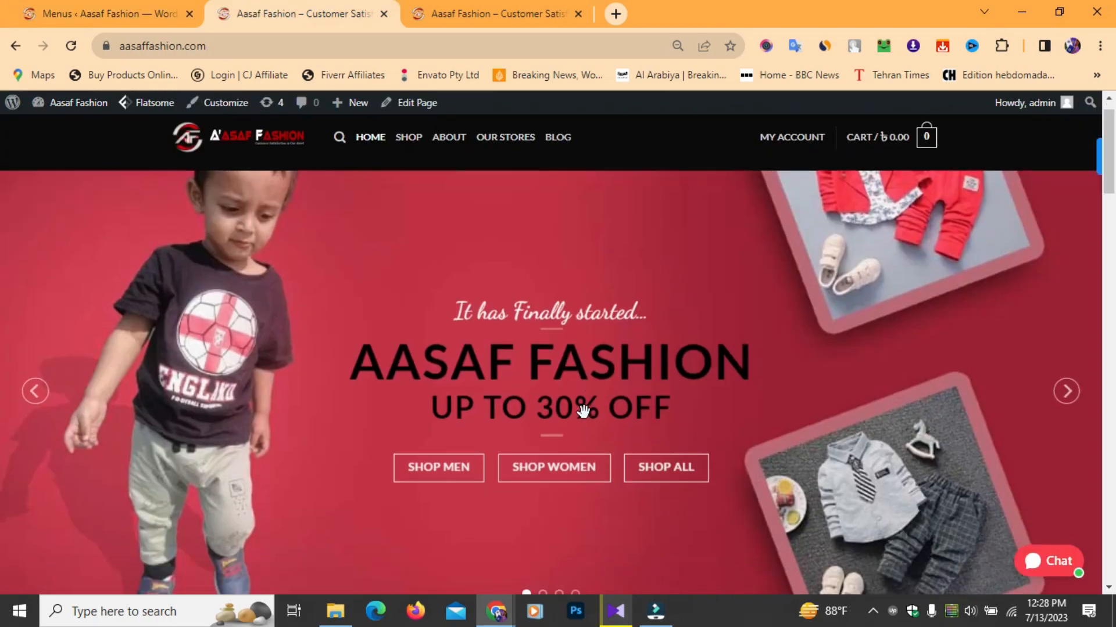
pyautogui.scroll(-5, 3, 523)
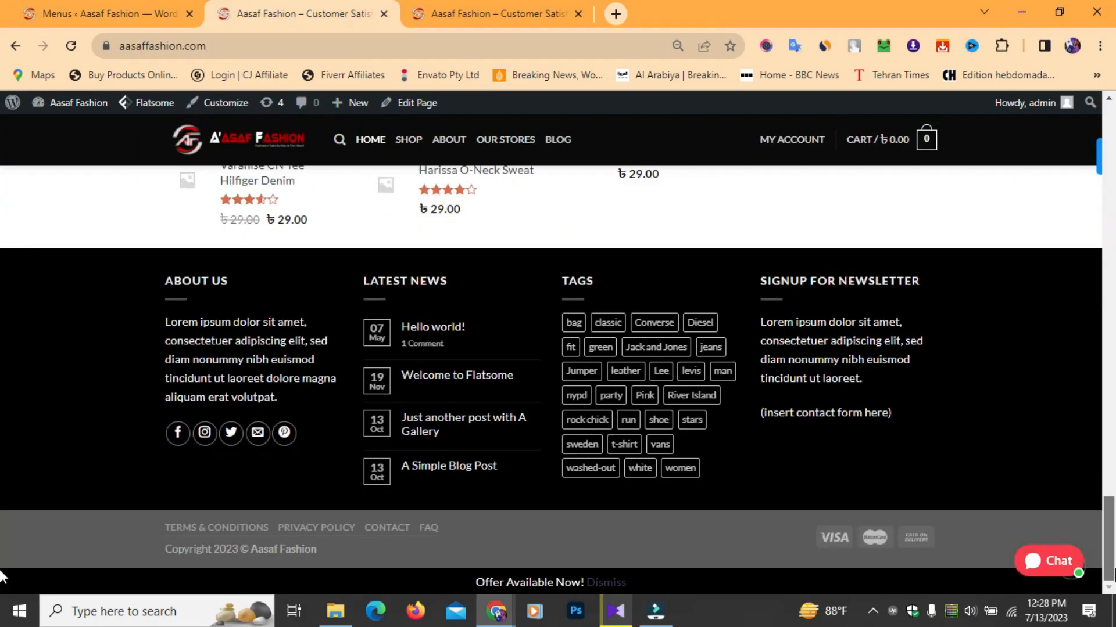
pyautogui.scroll(15, 3, 556)
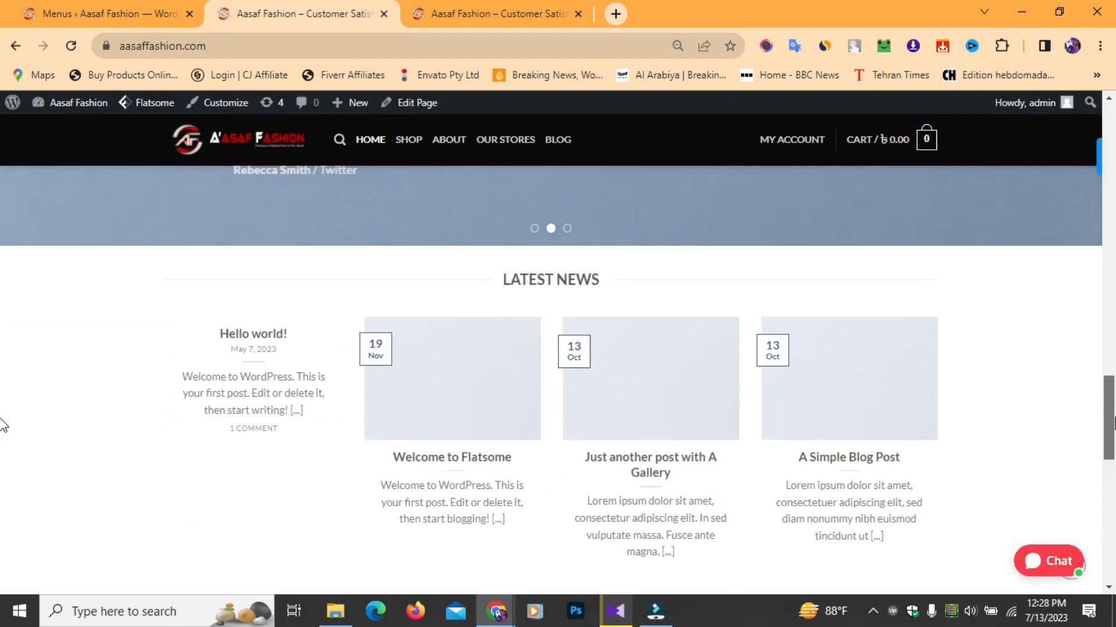
pyautogui.scroll(5, 3, 193)
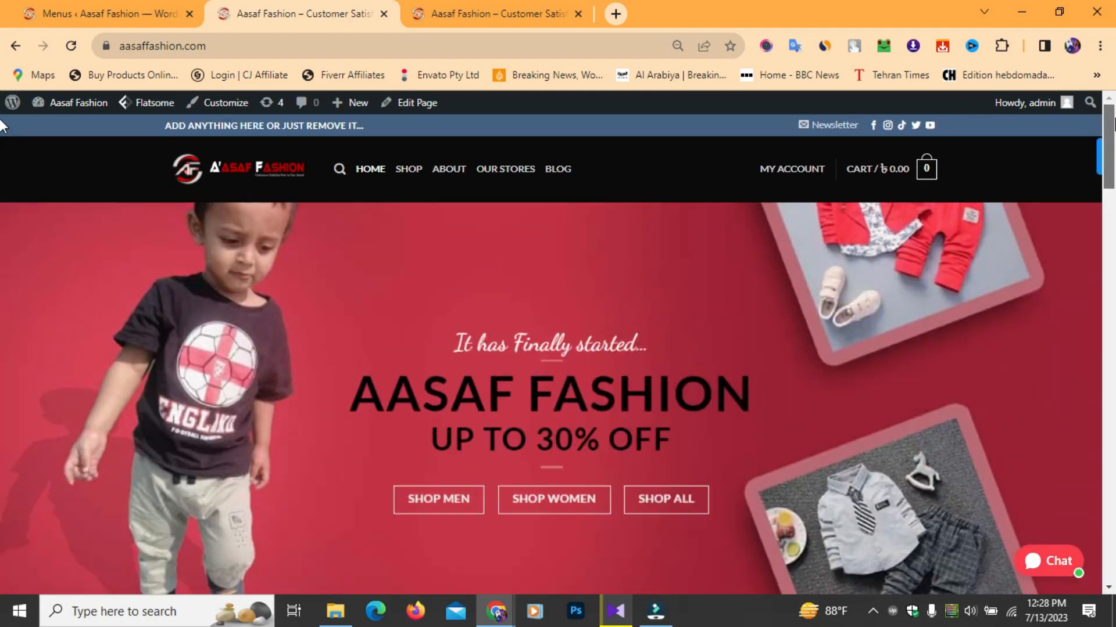
pyautogui.scroll(-20, 2, 237)
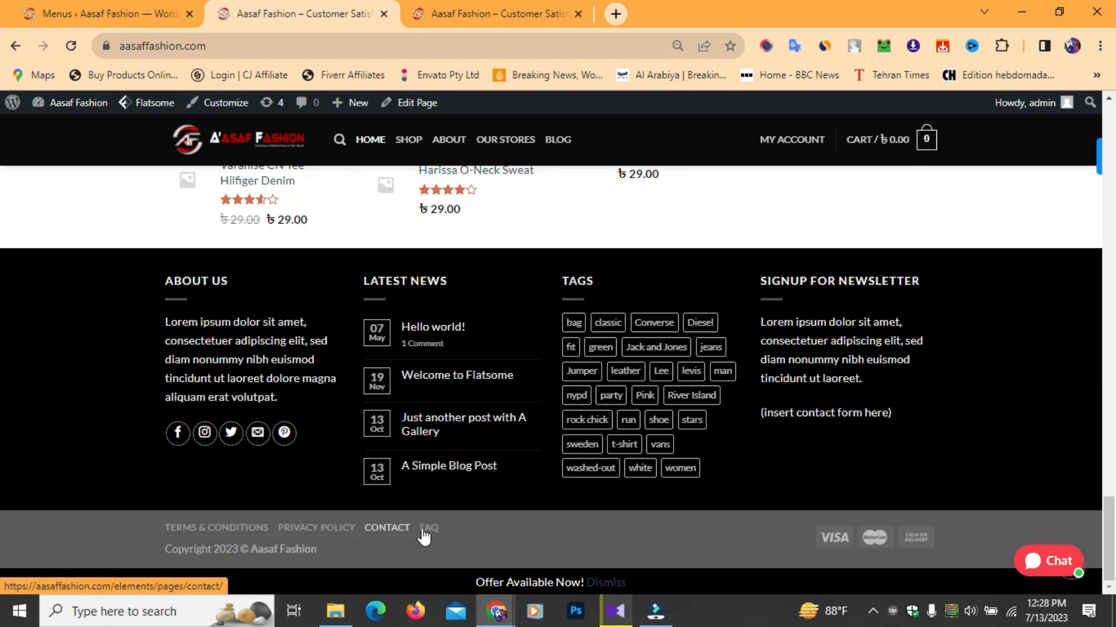
# - Return to the Menus management page and load a menu other than Secondary for editing
pyautogui.click(69, 8)
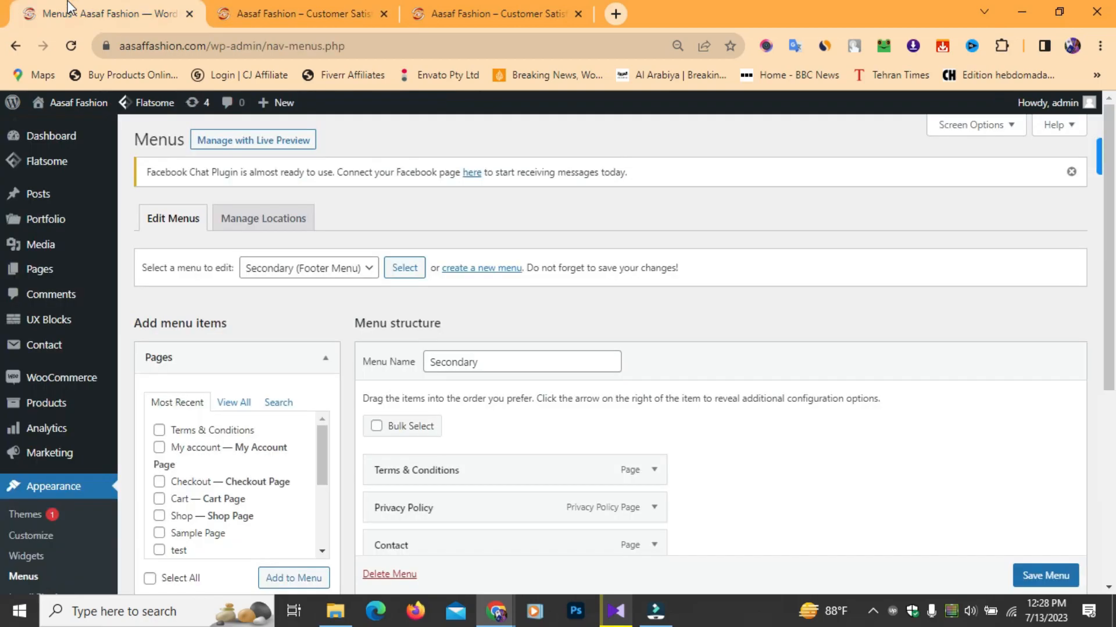
pyautogui.click(510, 365)
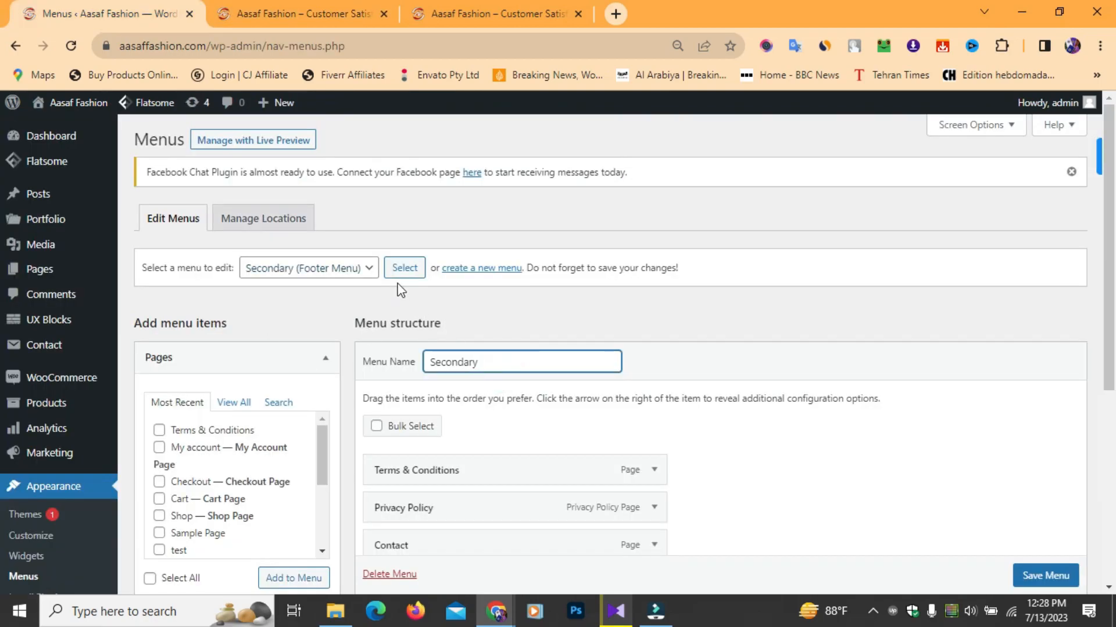
pyautogui.click(358, 270)
pyautogui.click(289, 287)
pyautogui.click(405, 268)
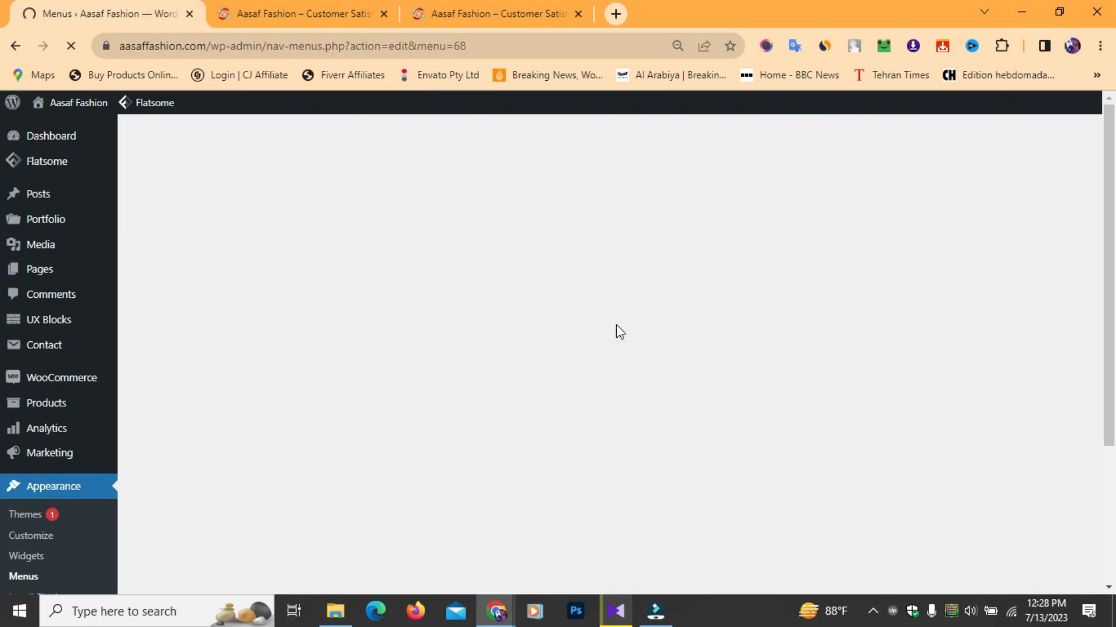
# - Review the Main menu's items and display locations, comparing them with the header links on the live home page
pyautogui.scroll(-5, 686, 320)
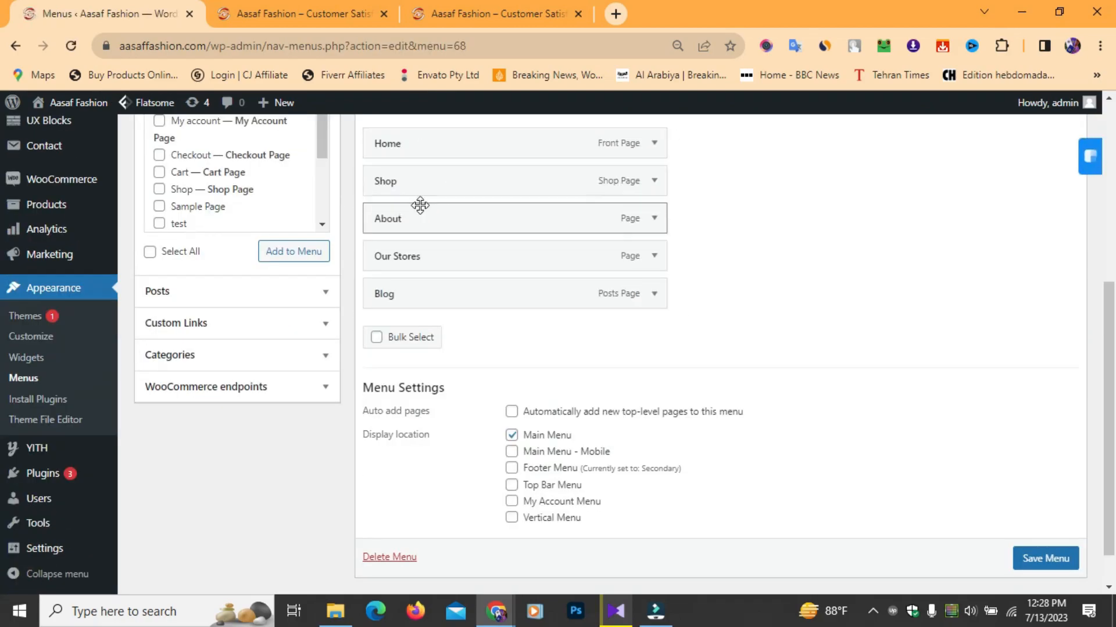
pyautogui.click(295, 23)
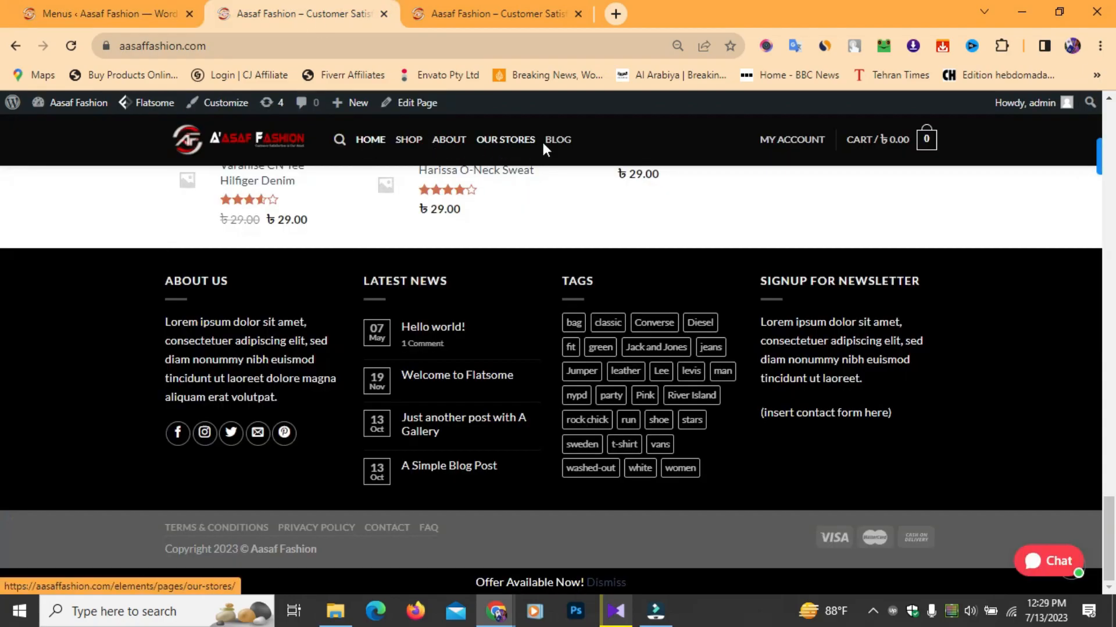
pyautogui.click(55, 11)
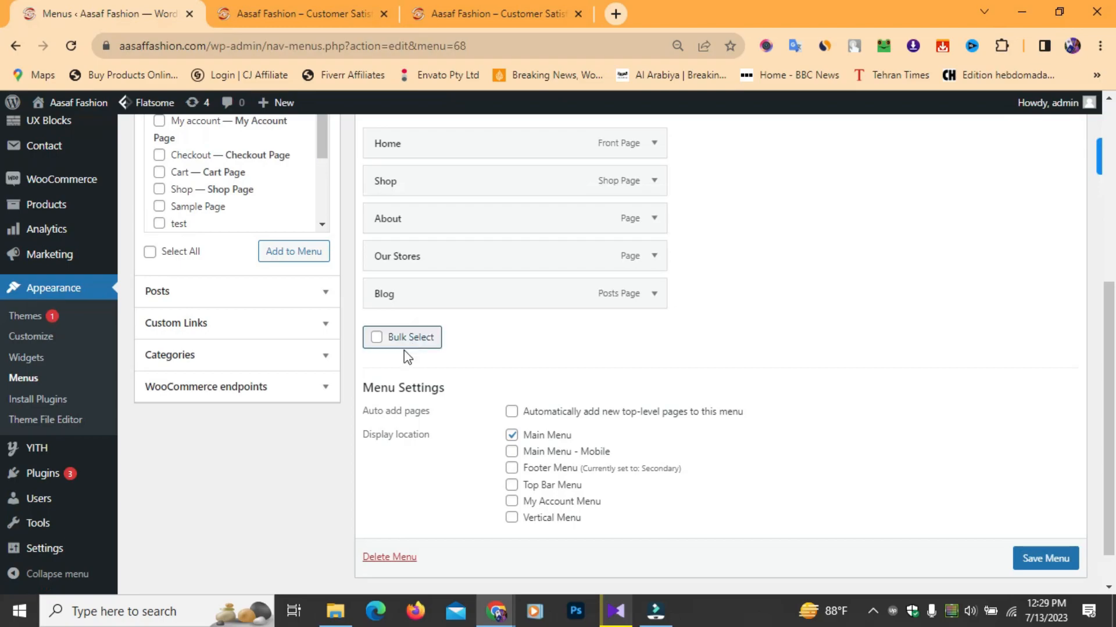
pyautogui.scroll(1, 194, 285)
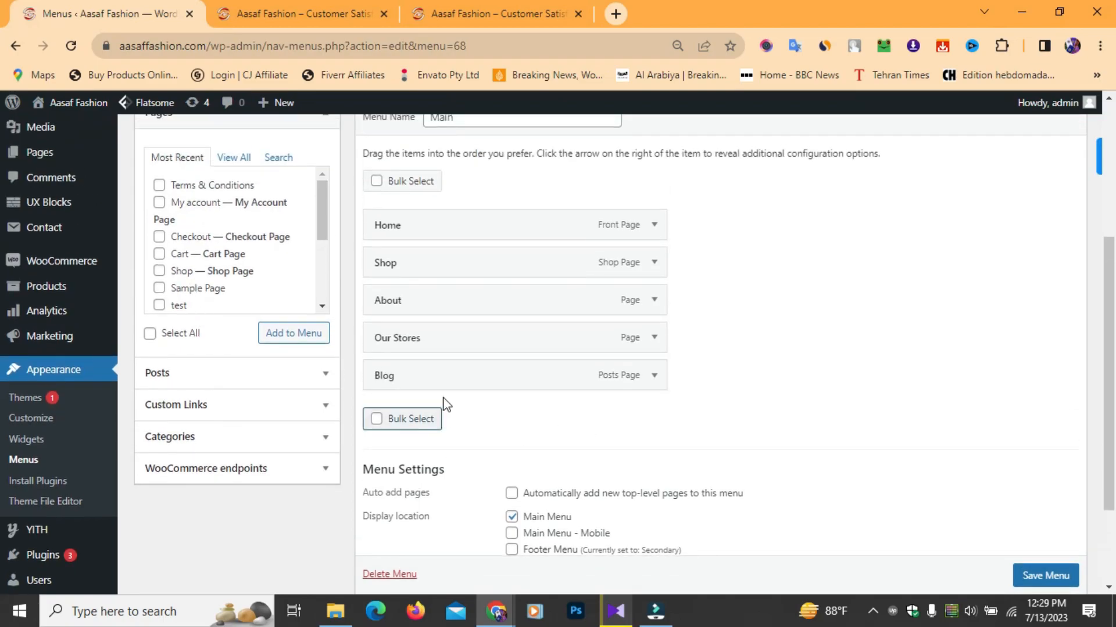
pyautogui.scroll(1, 301, 332)
pyautogui.scroll(-1, 326, 329)
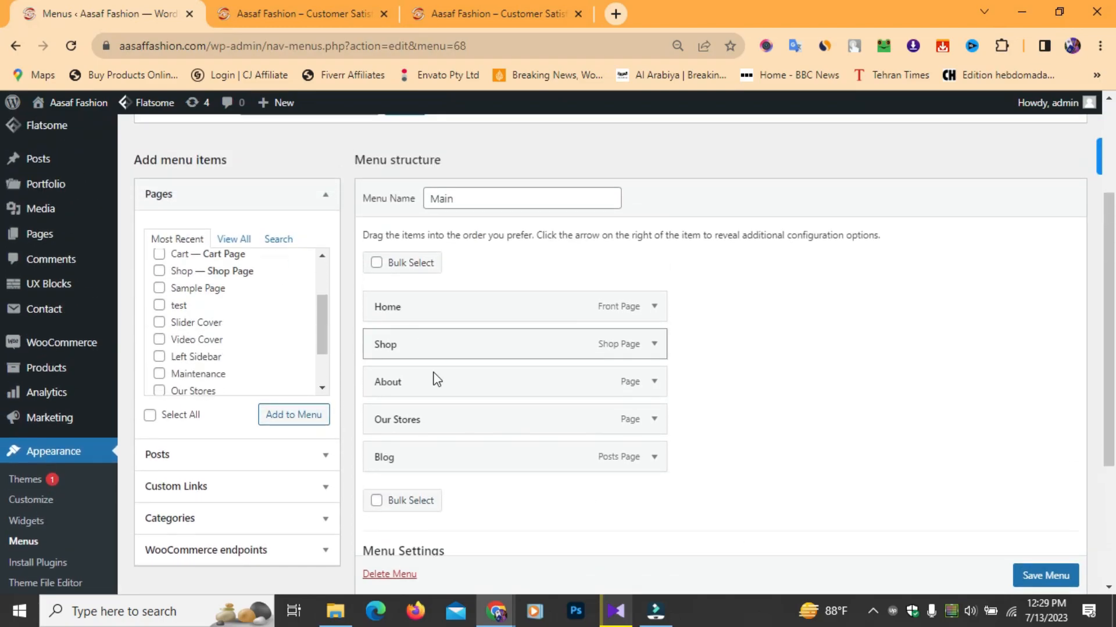
pyautogui.click(343, 13)
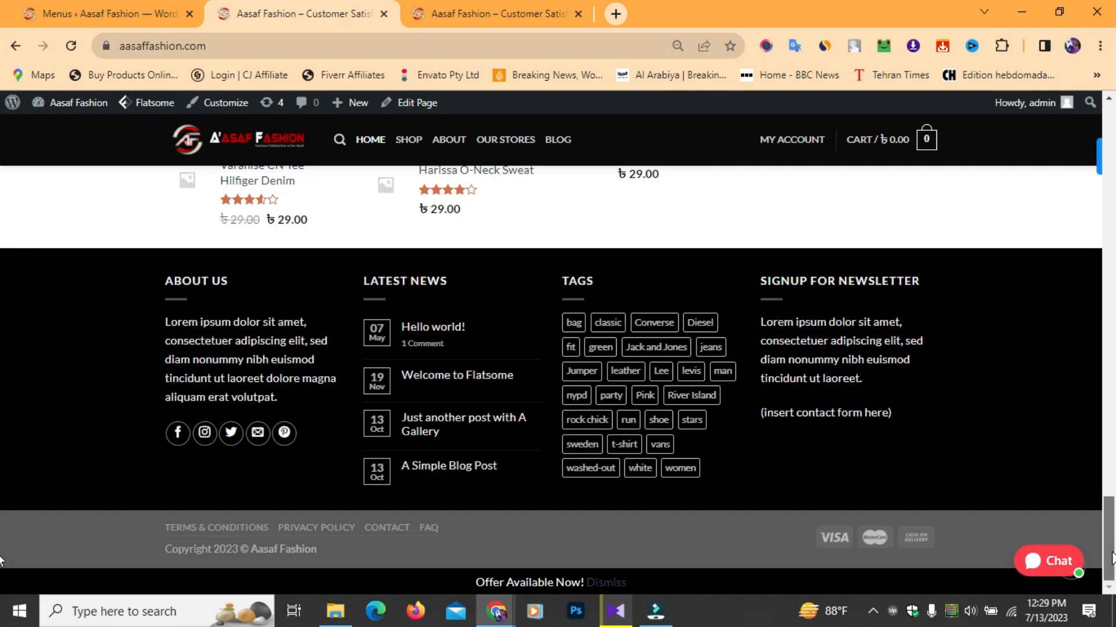
# - Add the test page to the Main menu, and try to delete that whole menu
pyautogui.click(191, 5)
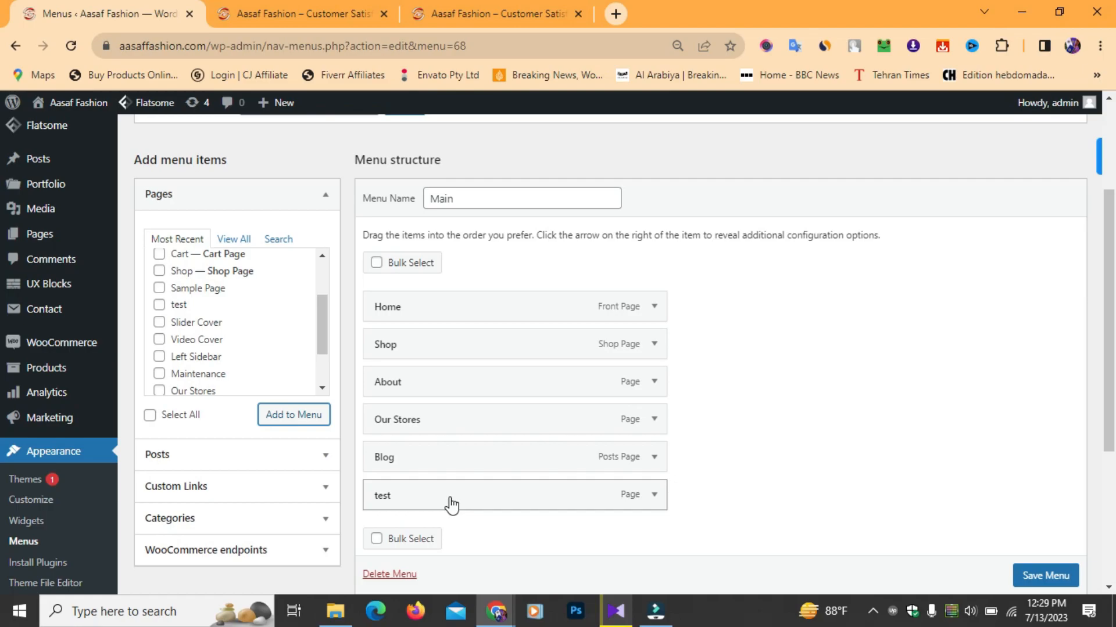
pyautogui.click(400, 577)
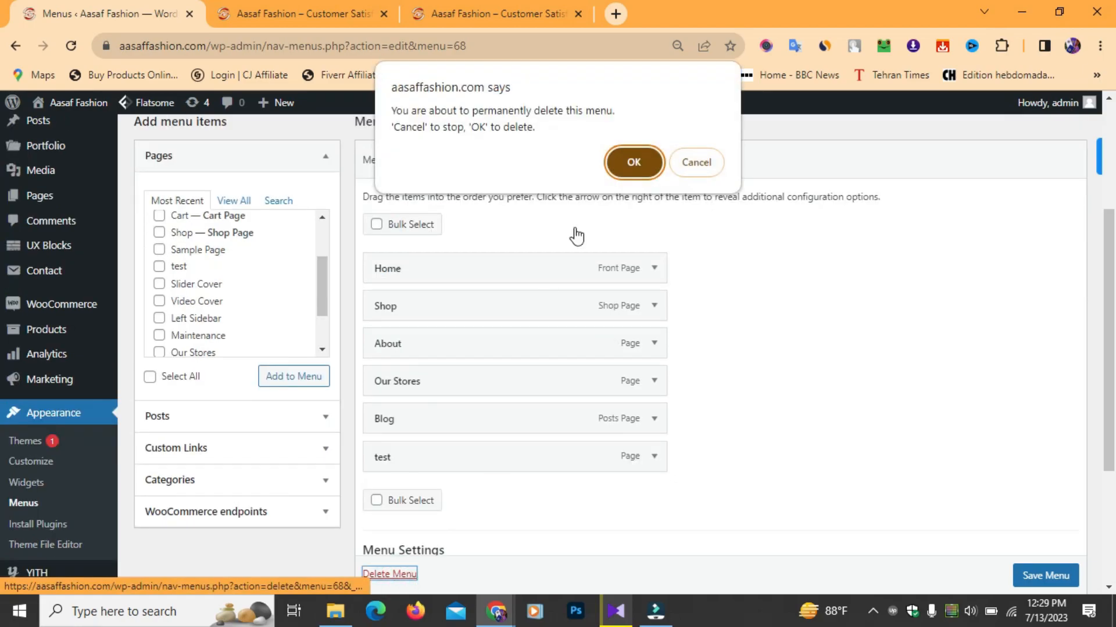
pyautogui.click(635, 162)
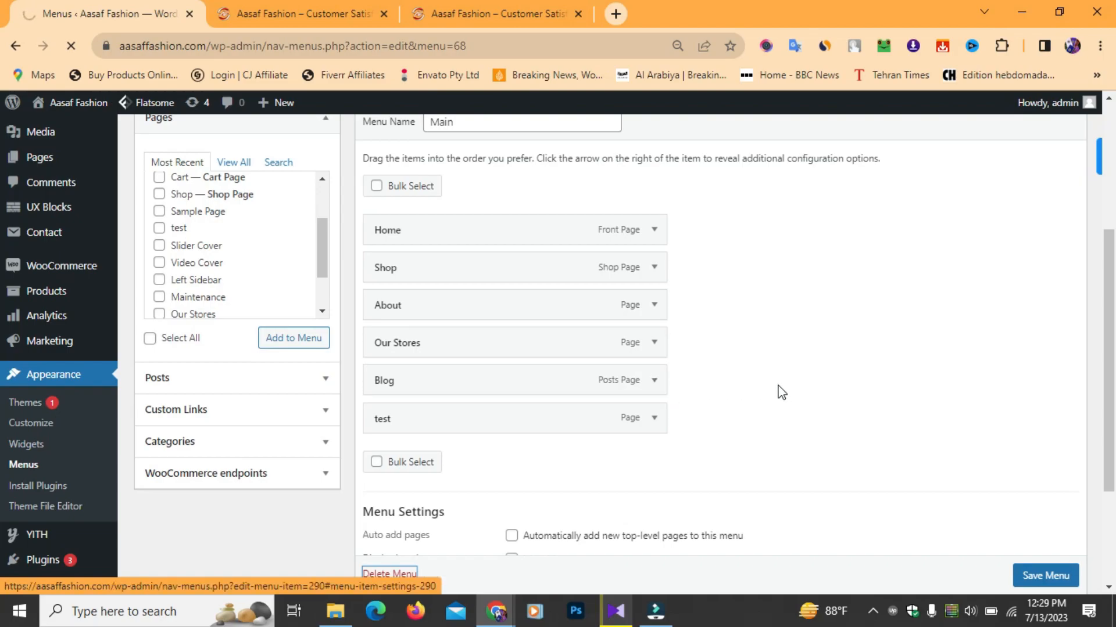
# - Check the Main menu's structure and display location settings, and expand the test item's details
pyautogui.scroll(5, 761, 391)
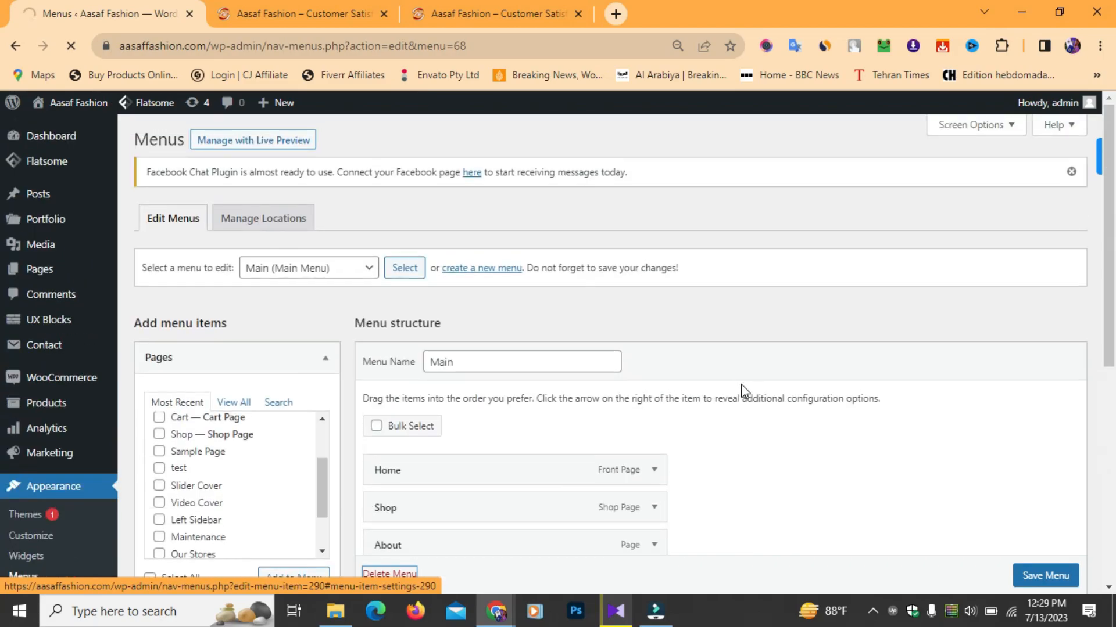
pyautogui.scroll(-4, 742, 390)
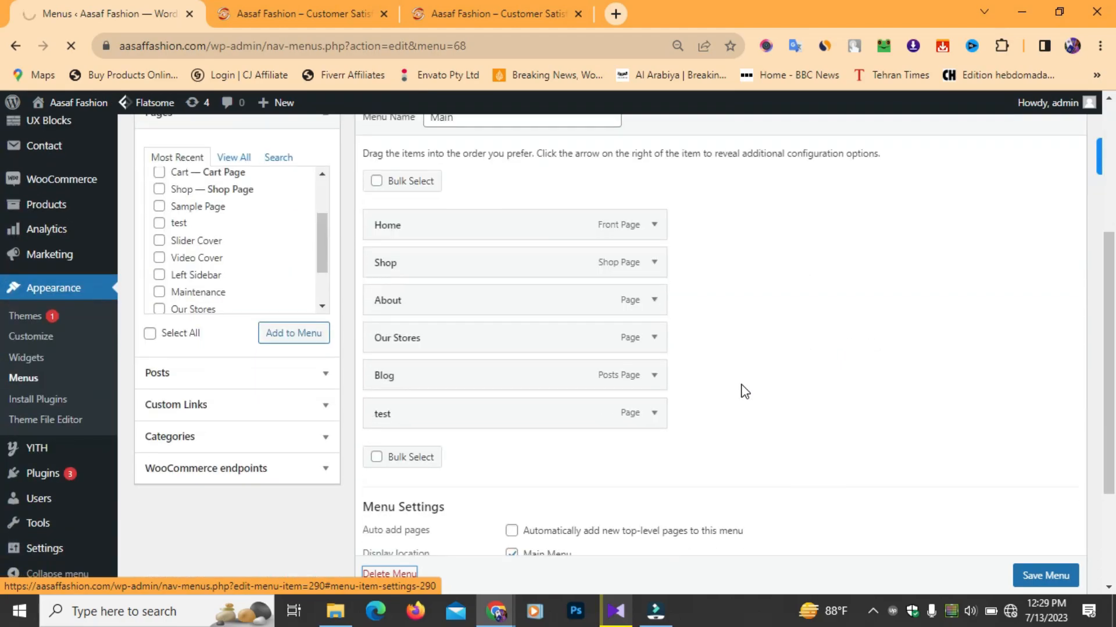
pyautogui.scroll(-3, 730, 395)
pyautogui.scroll(7, 719, 401)
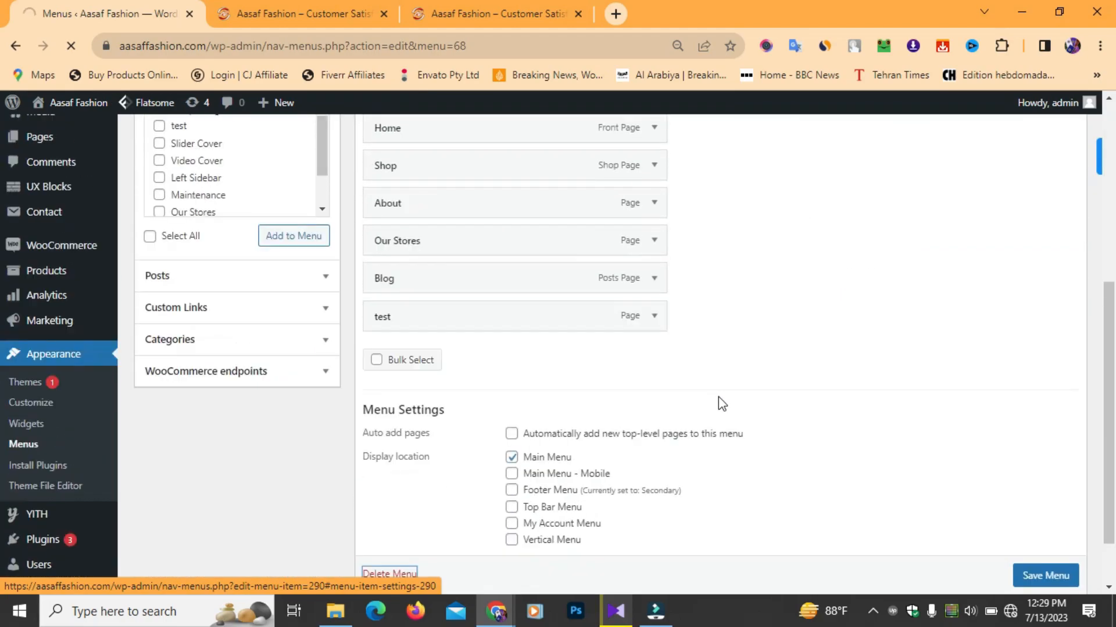
pyautogui.scroll(-7, 733, 400)
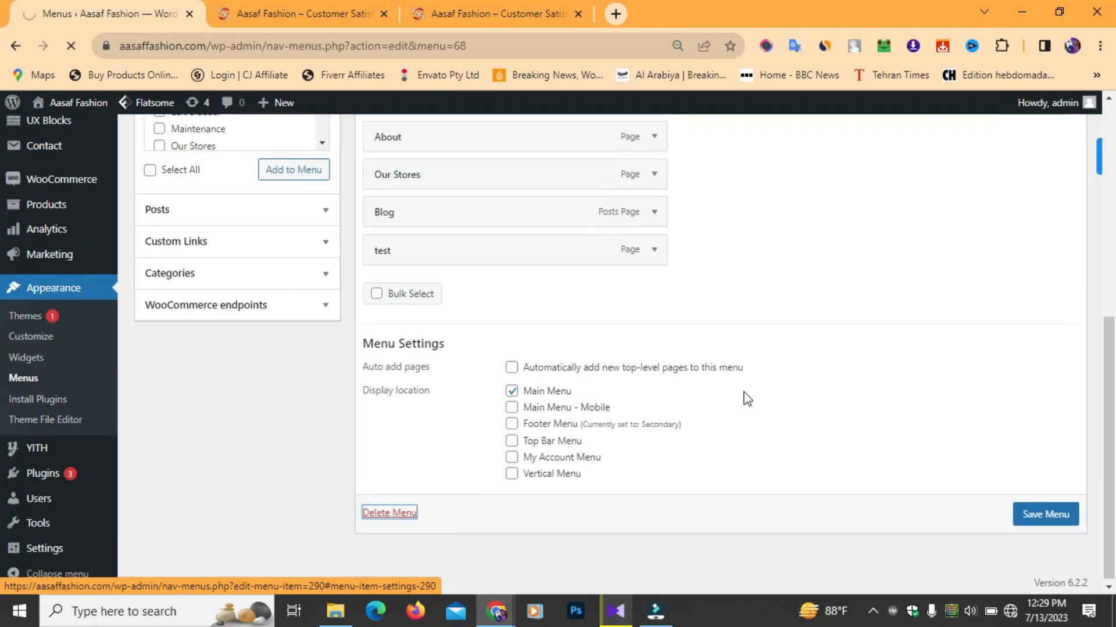
pyautogui.click(655, 251)
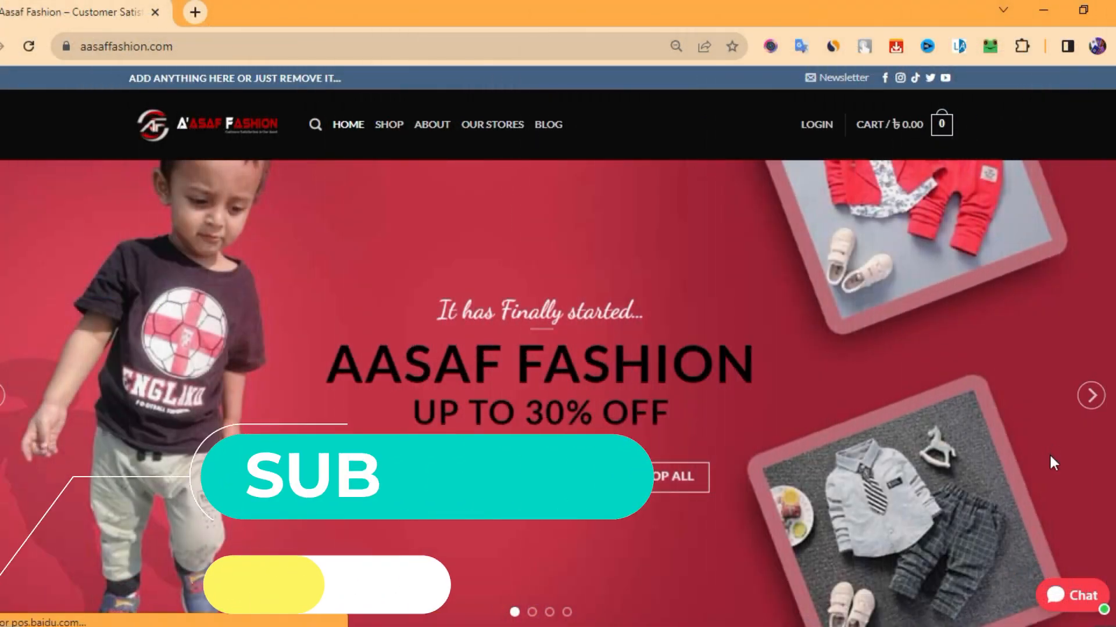
# - Go through the live home page's hero slides, and review the three banners and the weekly featured products
pyautogui.click(1094, 401)
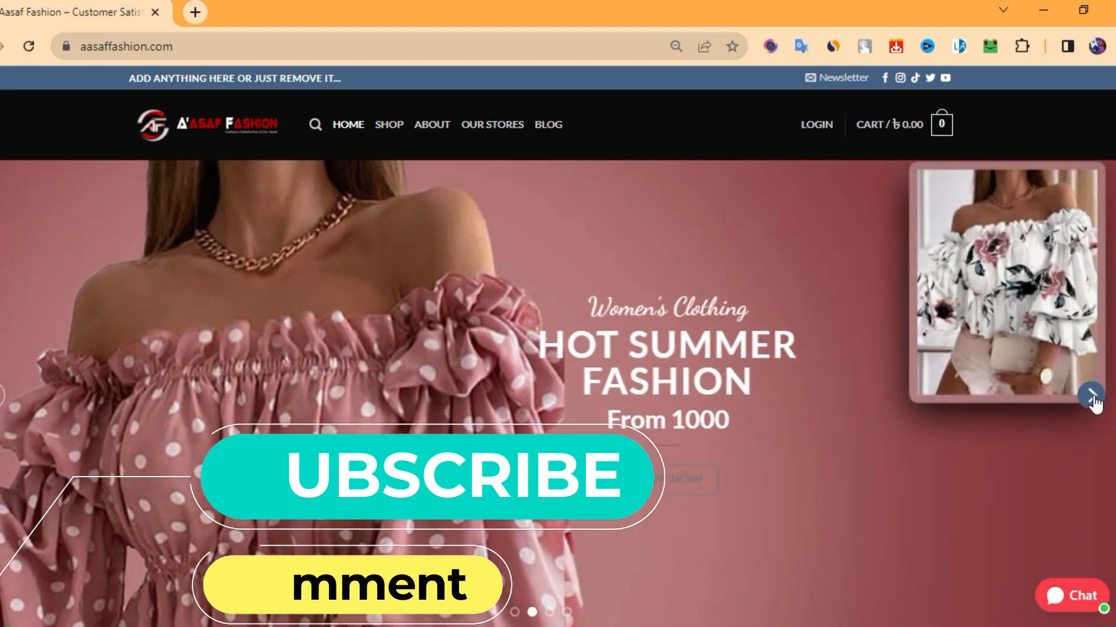
pyautogui.click(1092, 400)
pyautogui.click(1092, 398)
pyautogui.scroll(-3, 1095, 402)
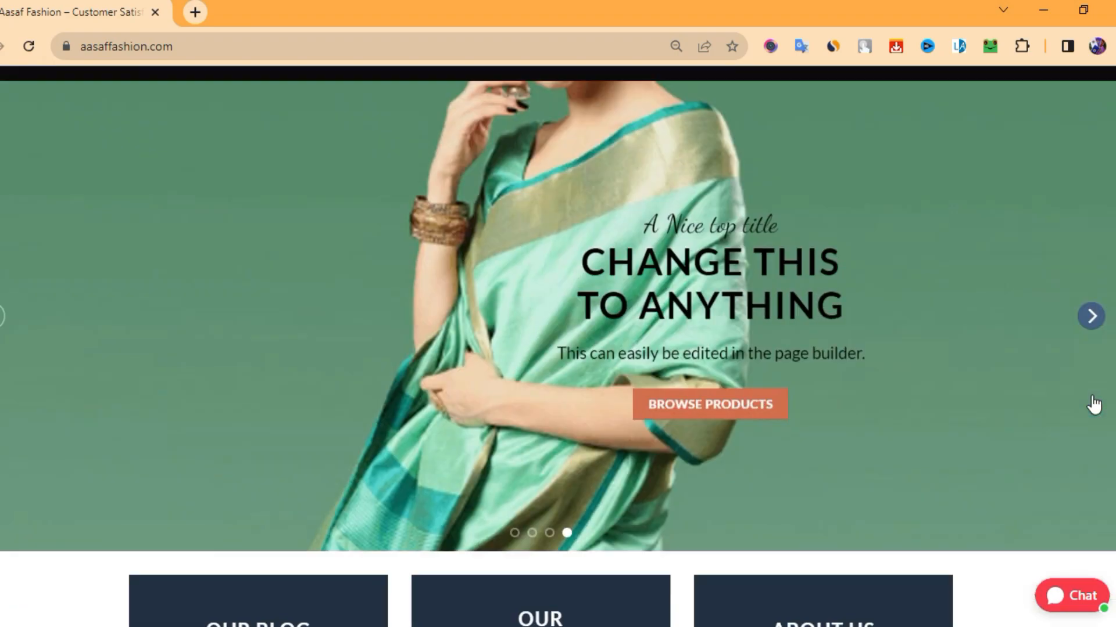
pyautogui.scroll(-3, 1087, 396)
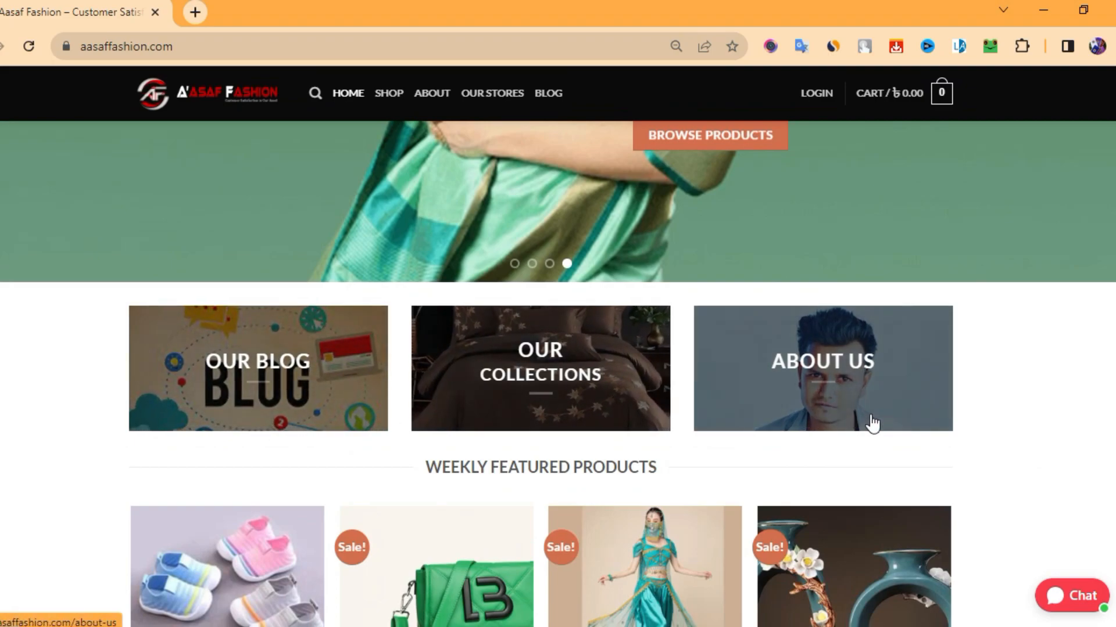
pyautogui.scroll(-4, 465, 366)
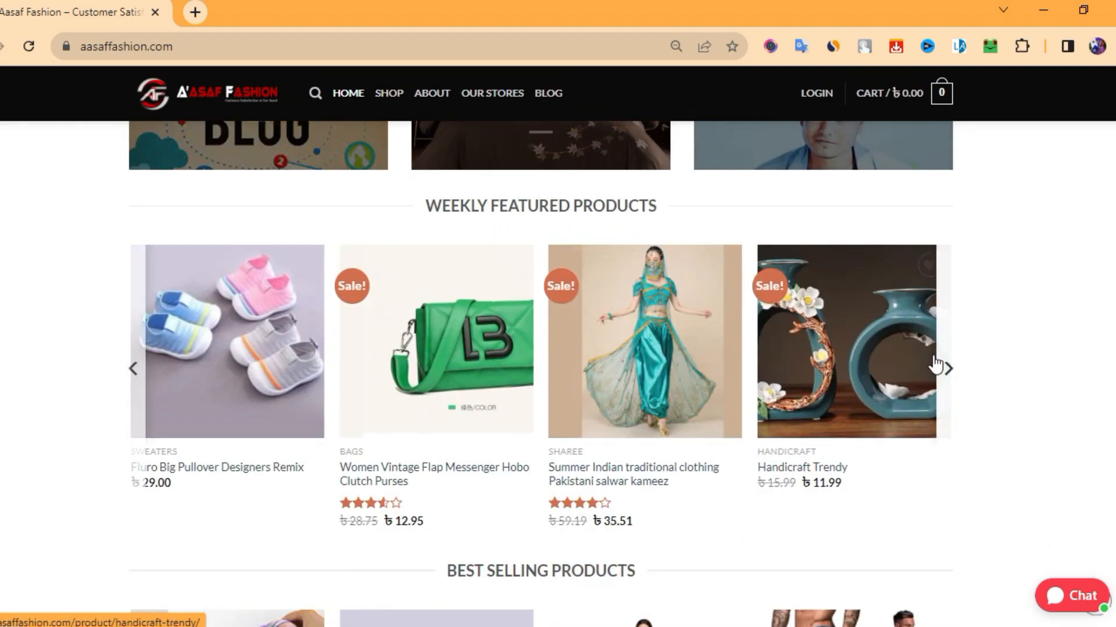
# - Browse the best selling products carousel forward and back, and review the product categories and service highlights
pyautogui.scroll(-7, 929, 375)
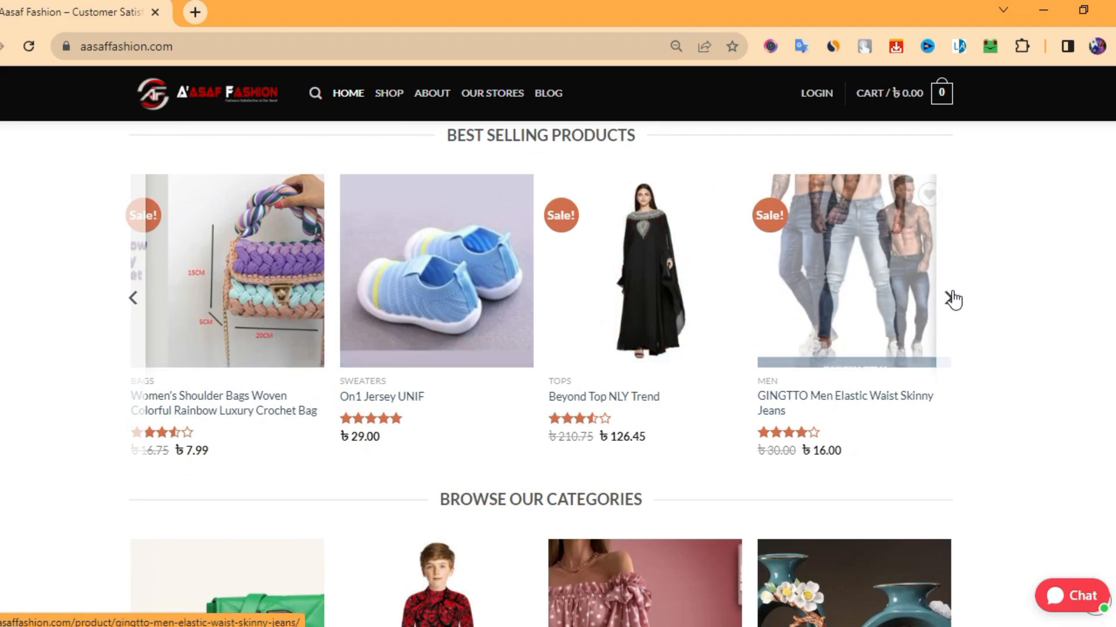
pyautogui.click(951, 292)
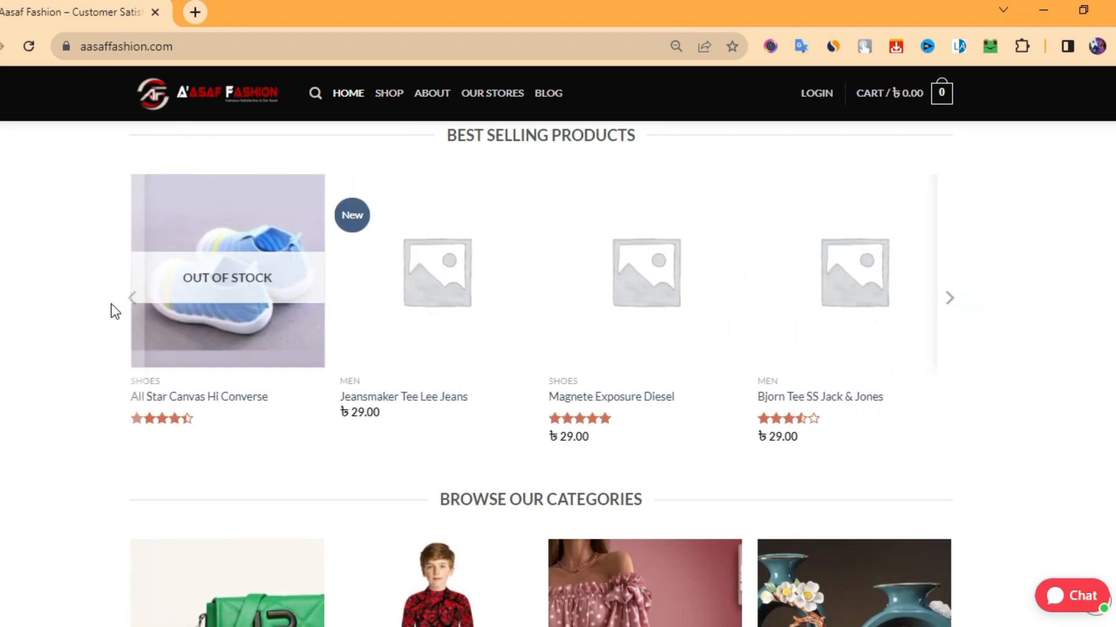
pyautogui.click(132, 300)
pyautogui.scroll(-5, 293, 363)
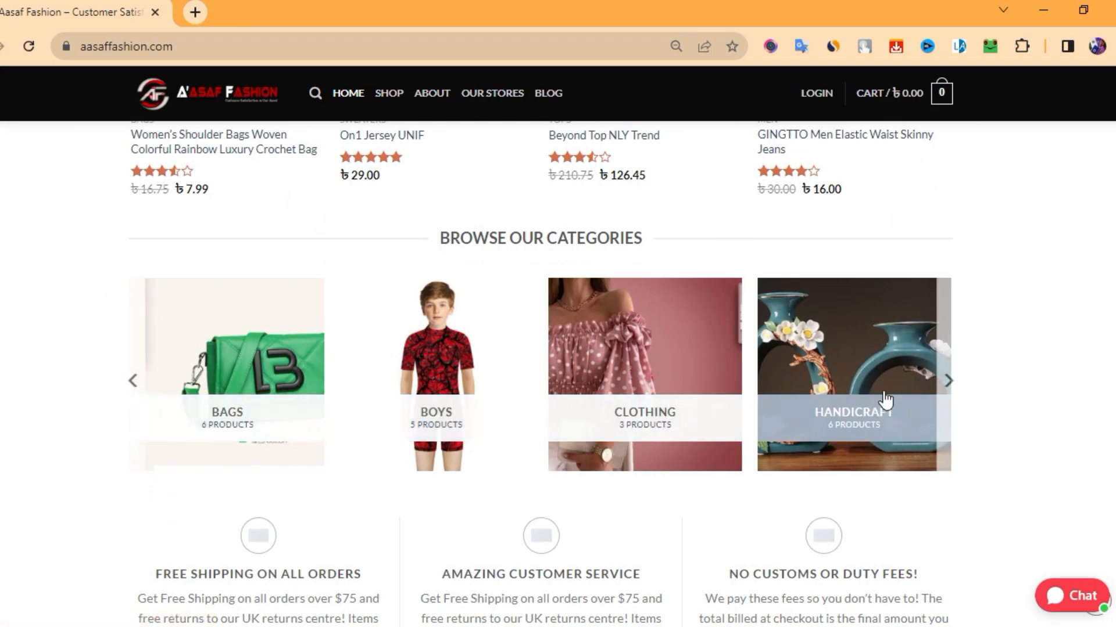
pyautogui.scroll(-6, 668, 378)
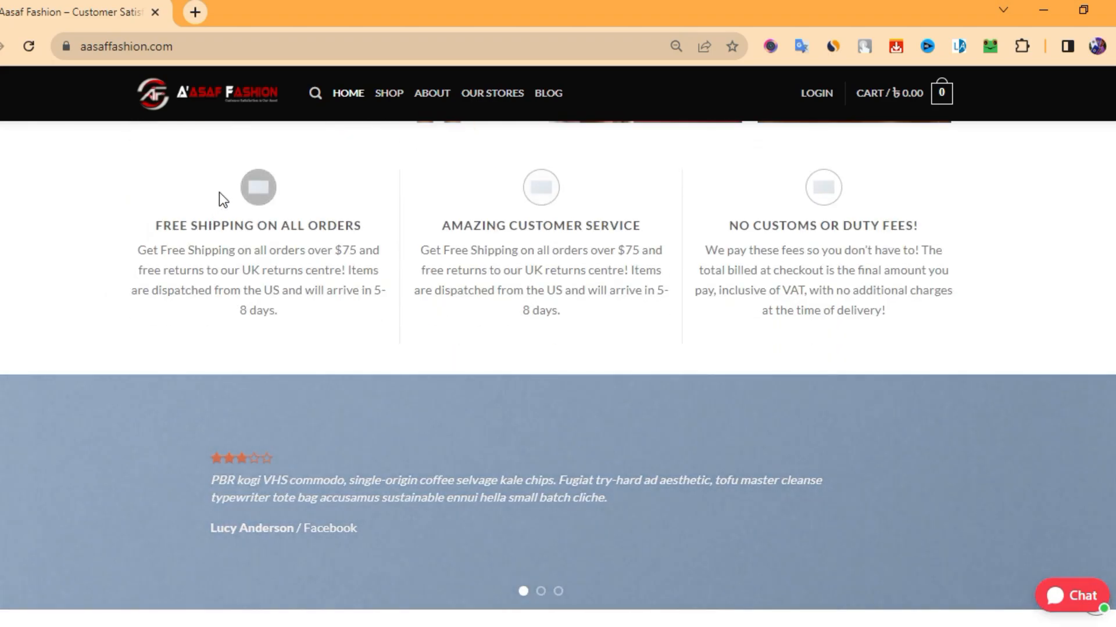
# - Review the home page's testimonials, latest news, product lists and footer
pyautogui.scroll(-3, 672, 381)
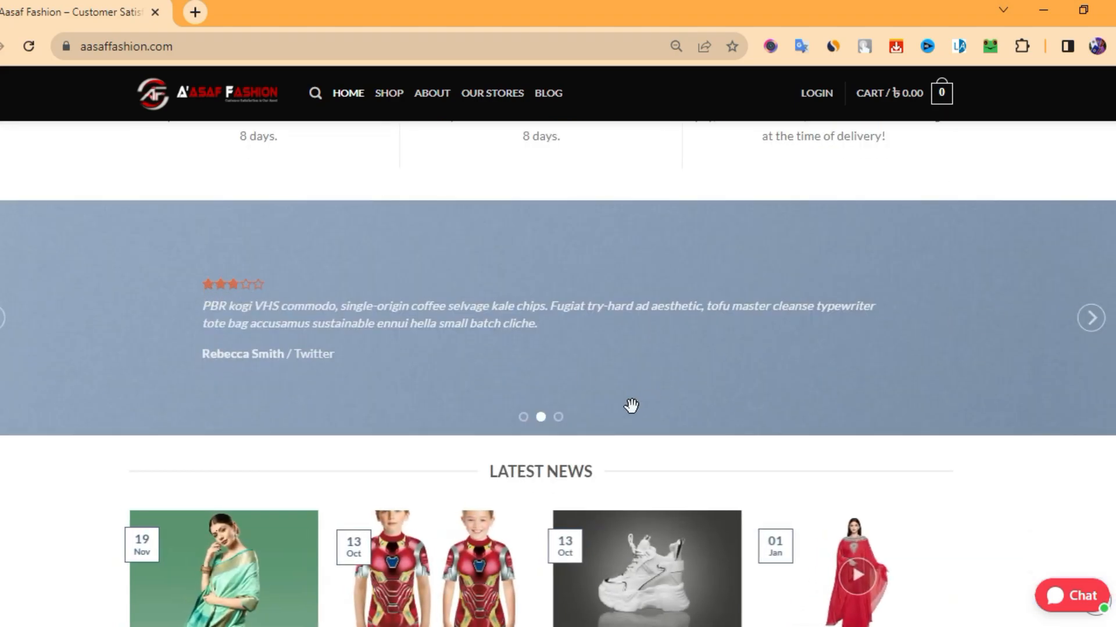
pyautogui.scroll(-1, 633, 414)
pyautogui.scroll(-3, 633, 413)
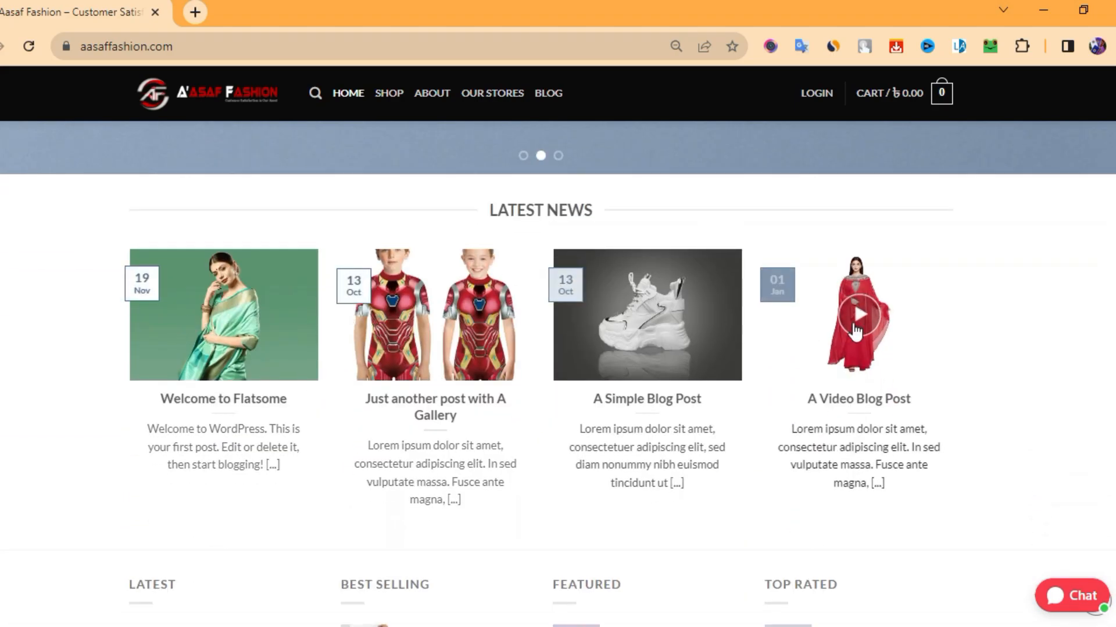
pyautogui.scroll(-6, 876, 357)
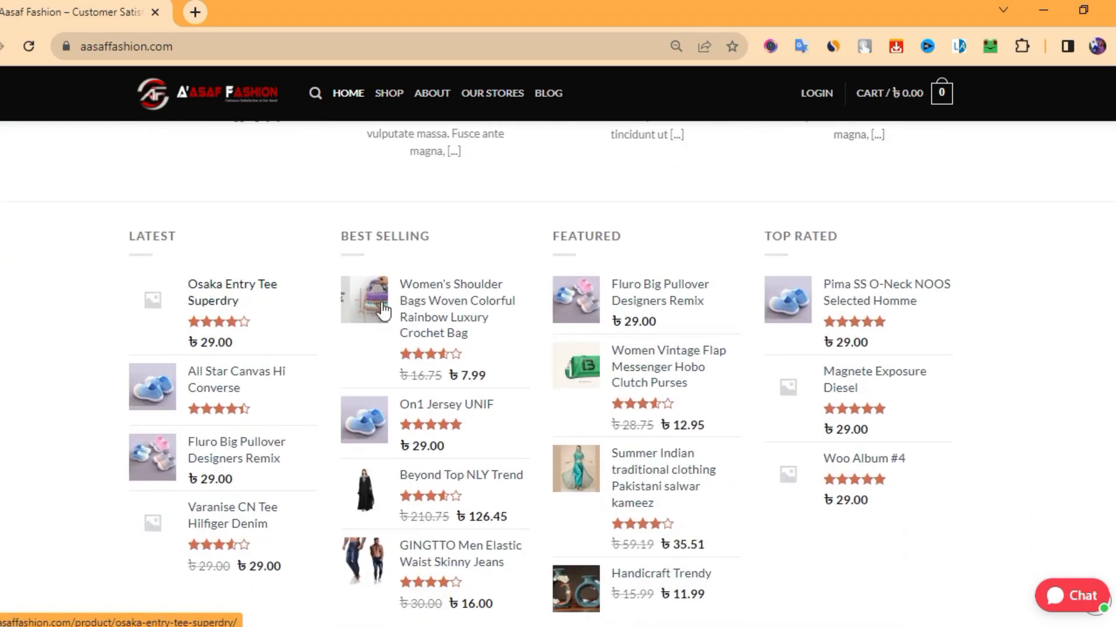
pyautogui.scroll(-2, 696, 375)
pyautogui.scroll(-3, 696, 374)
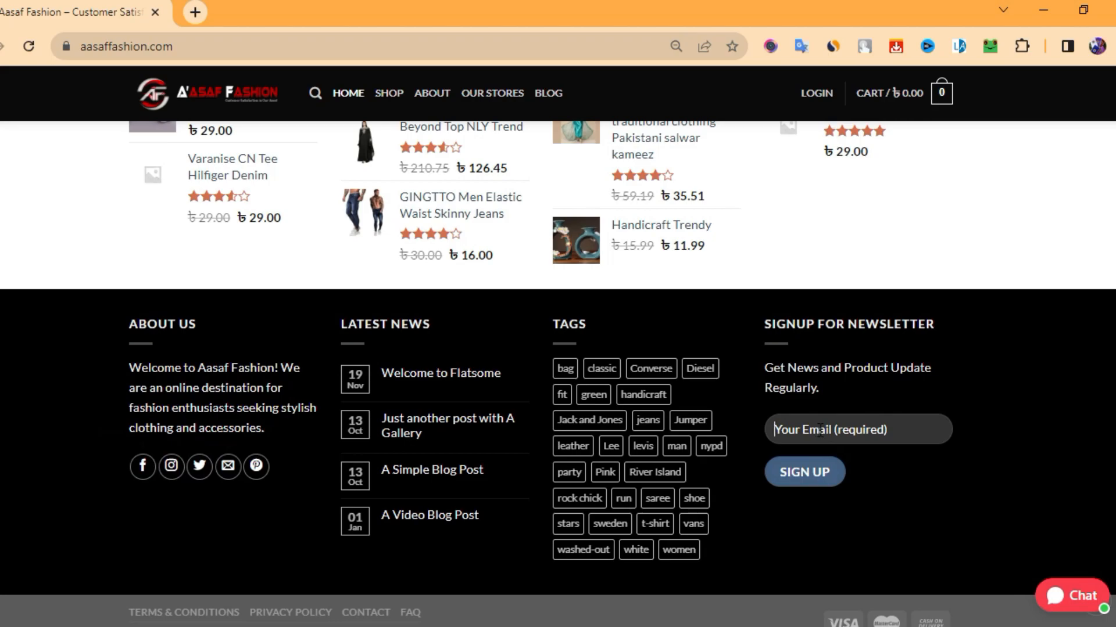
pyautogui.scroll(10, 813, 464)
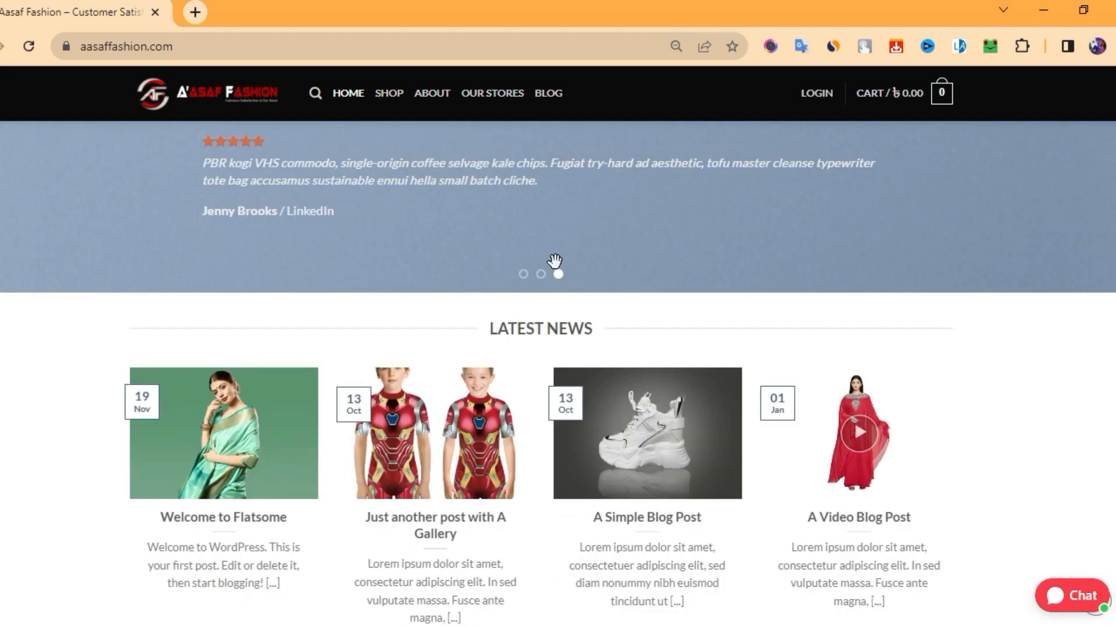
# - Open the live site's About page and review its text, team profiles and footer
pyautogui.click(427, 98)
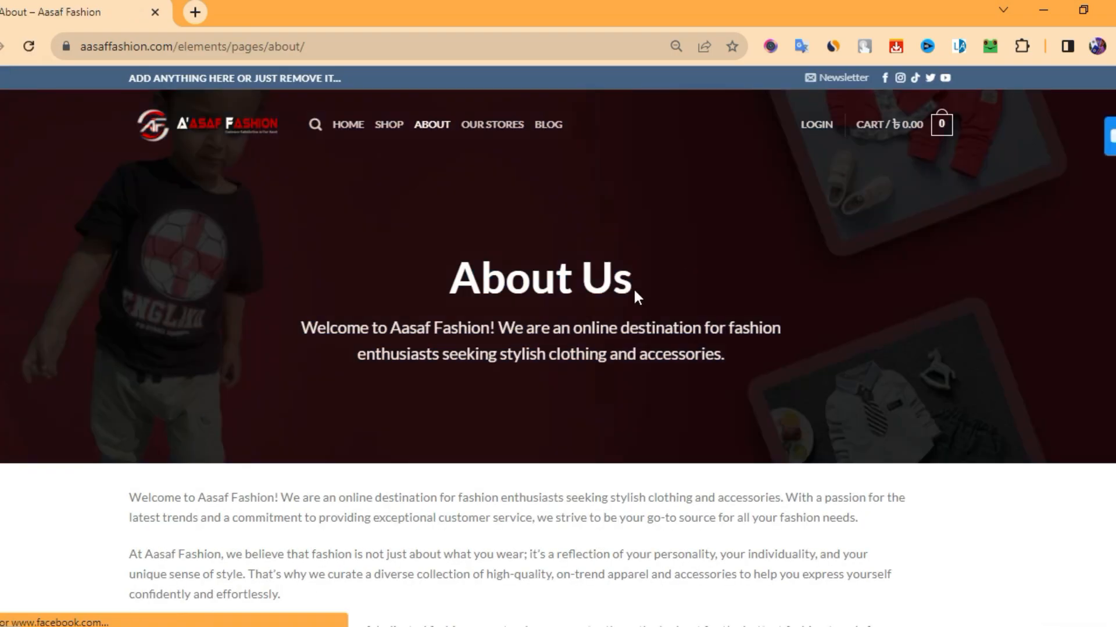
pyautogui.scroll(-3, 674, 334)
pyautogui.scroll(-12, 677, 341)
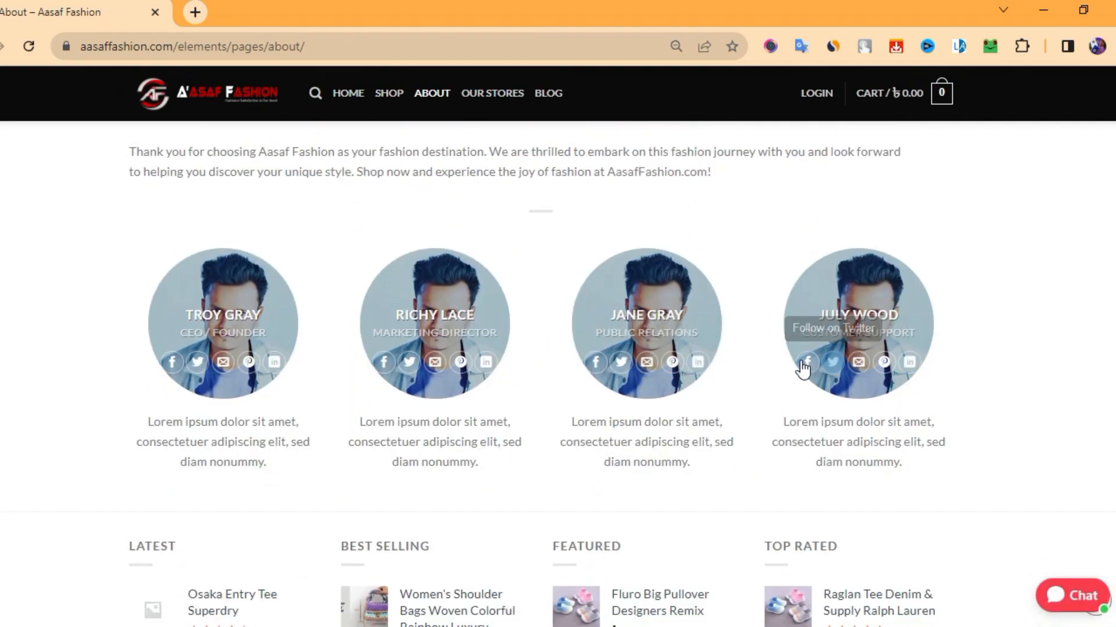
pyautogui.scroll(-10, 580, 430)
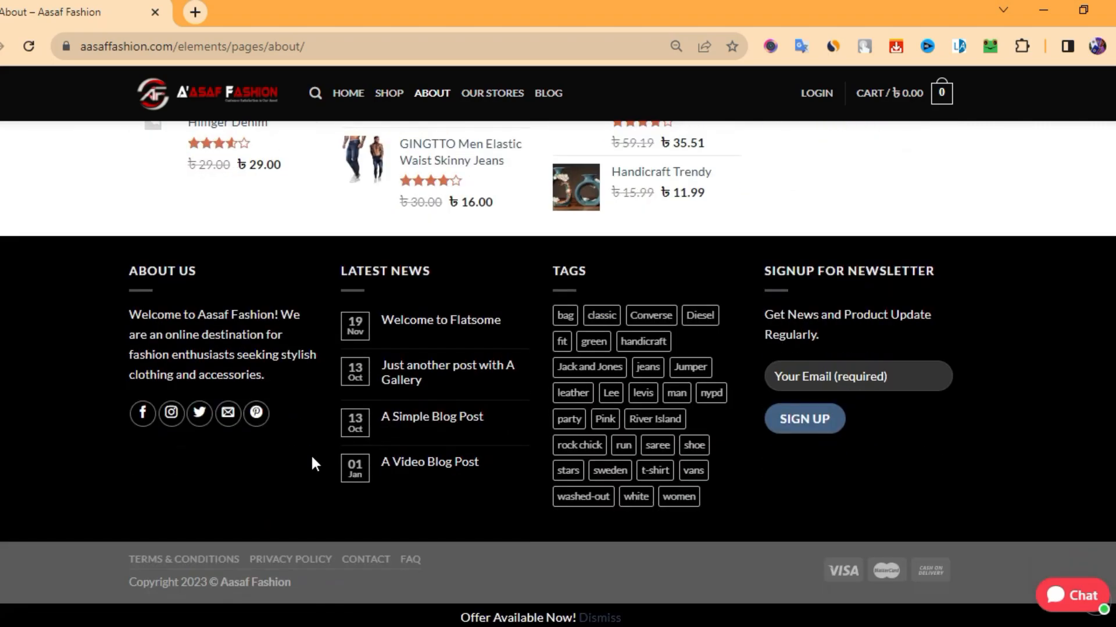
pyautogui.scroll(15, 312, 457)
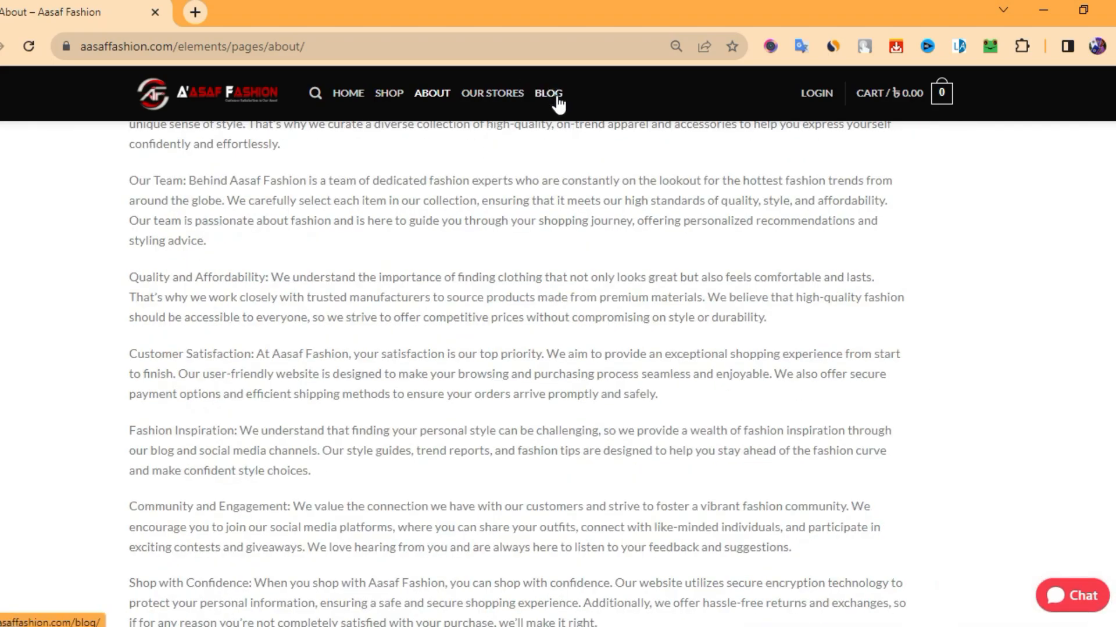
# - Open the live site's Blog page and look through its posts and sidebar
pyautogui.click(556, 99)
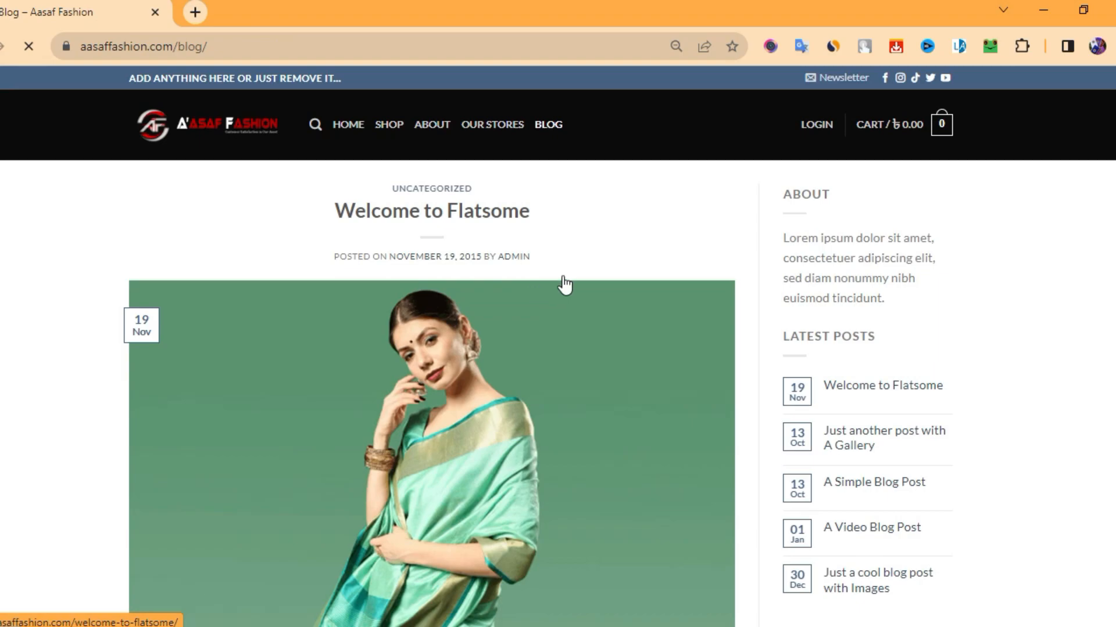
pyautogui.scroll(-10, 893, 223)
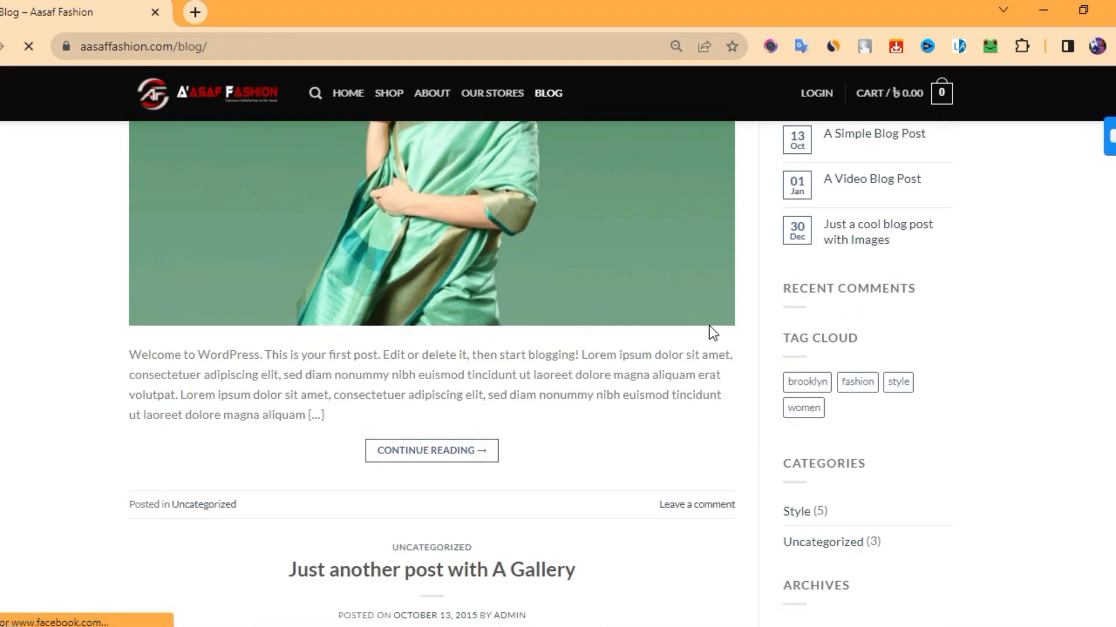
pyautogui.scroll(-15, 692, 343)
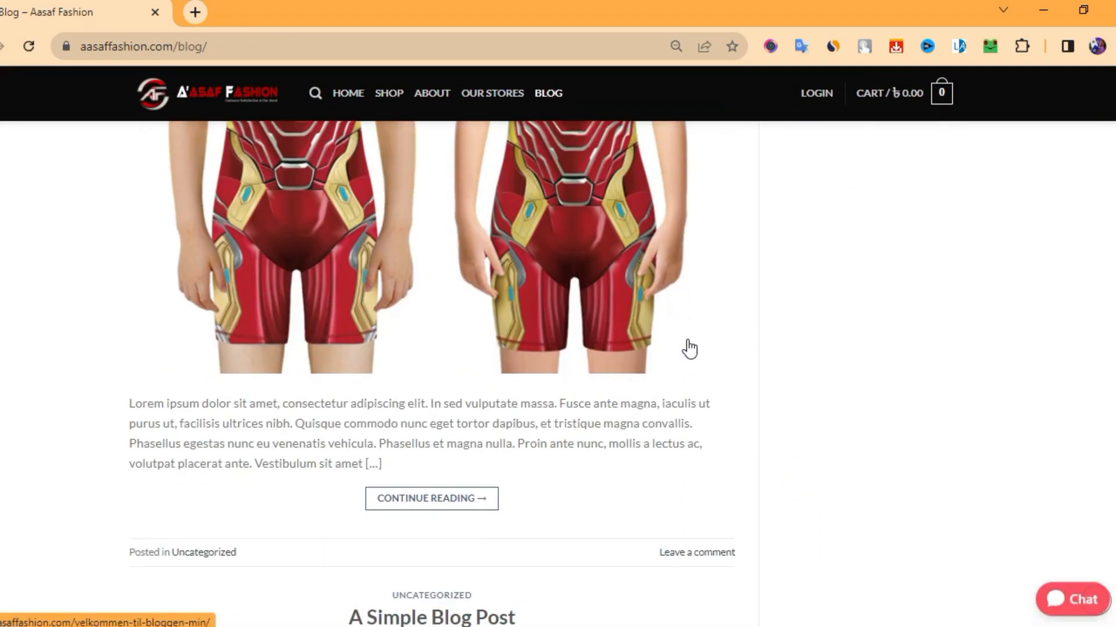
pyautogui.scroll(-5, 689, 349)
pyautogui.scroll(15, 688, 345)
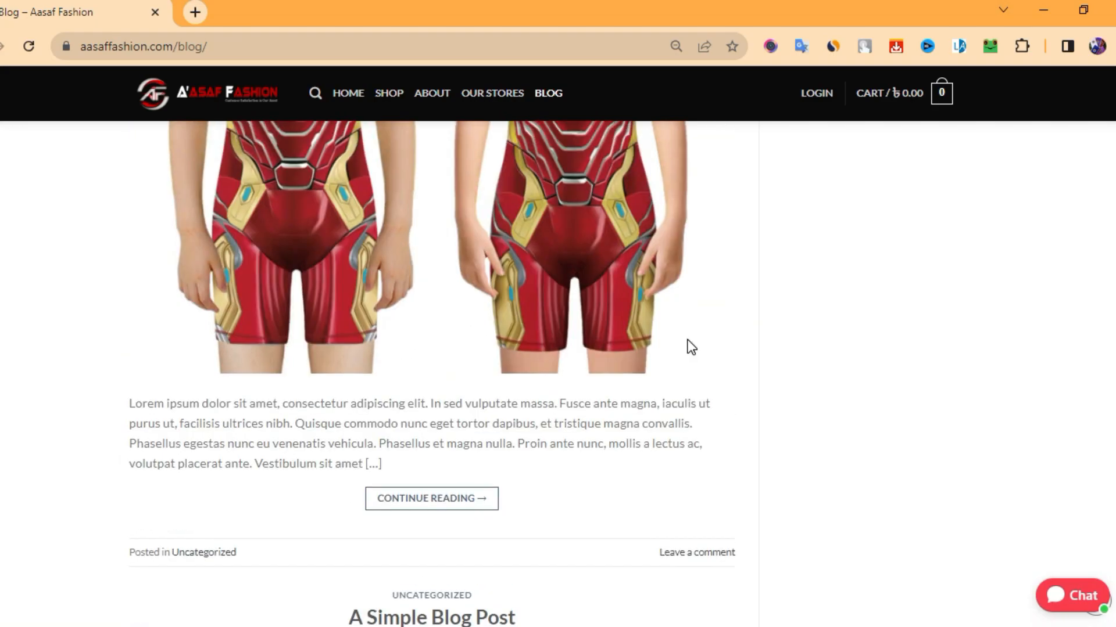
pyautogui.scroll(5, 669, 360)
pyautogui.scroll(-3, 535, 438)
# - Open the full Welcome to Flatsome blog post, look it over and return to the home page
pyautogui.click(428, 456)
pyautogui.scroll(-15, 633, 395)
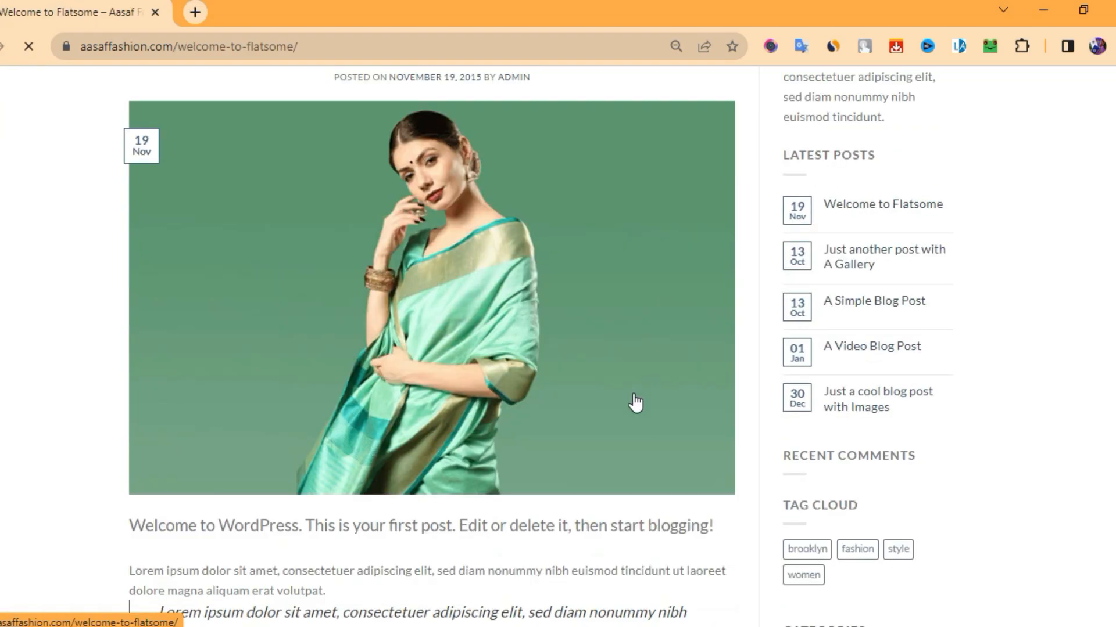
pyautogui.scroll(12, 633, 403)
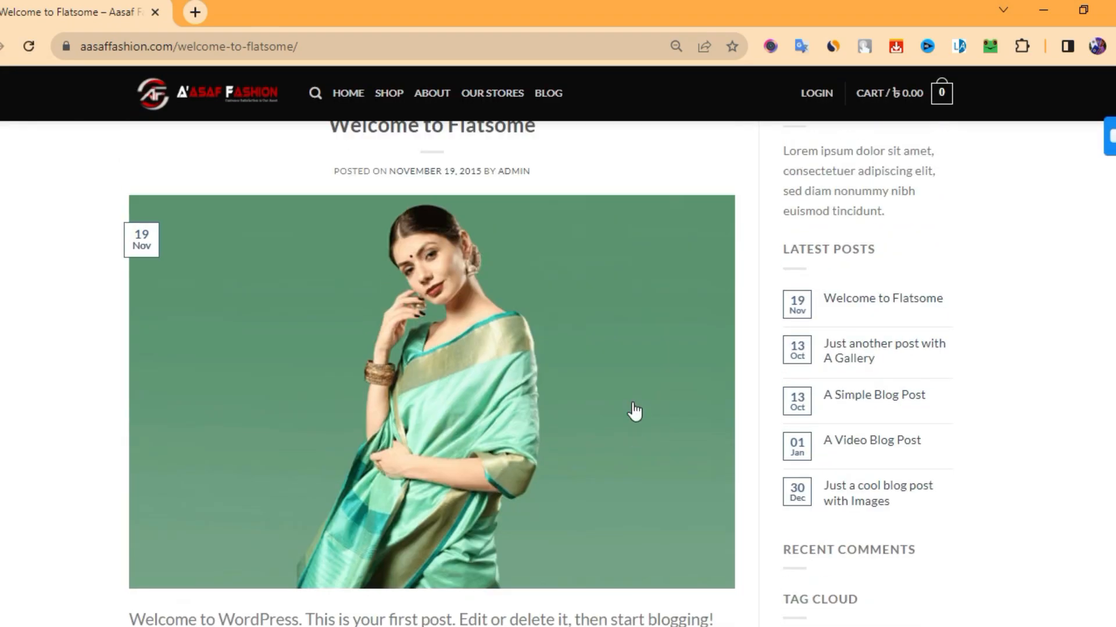
pyautogui.scroll(3, 625, 383)
pyautogui.click(348, 124)
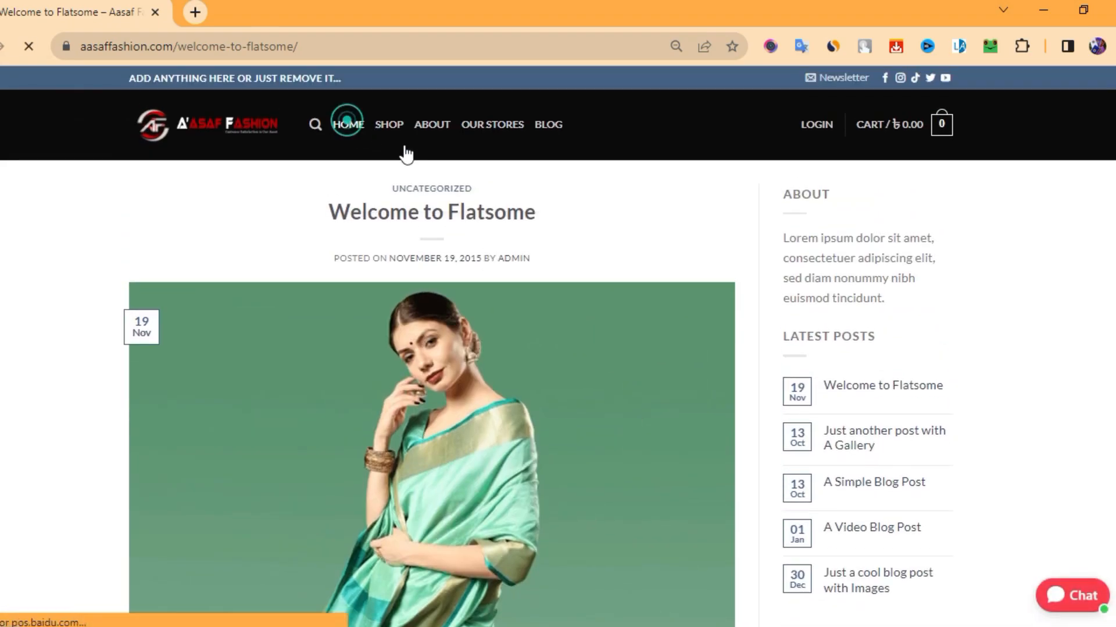